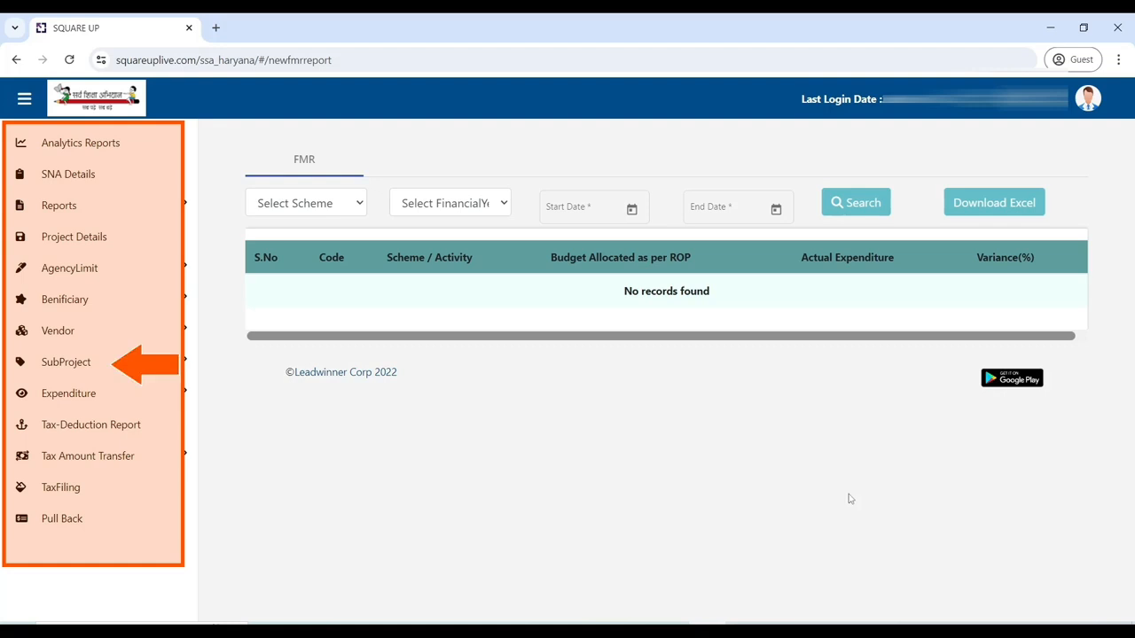
Step: Expand SubProject in the sidebar and open its Create form
left_click(108, 362)
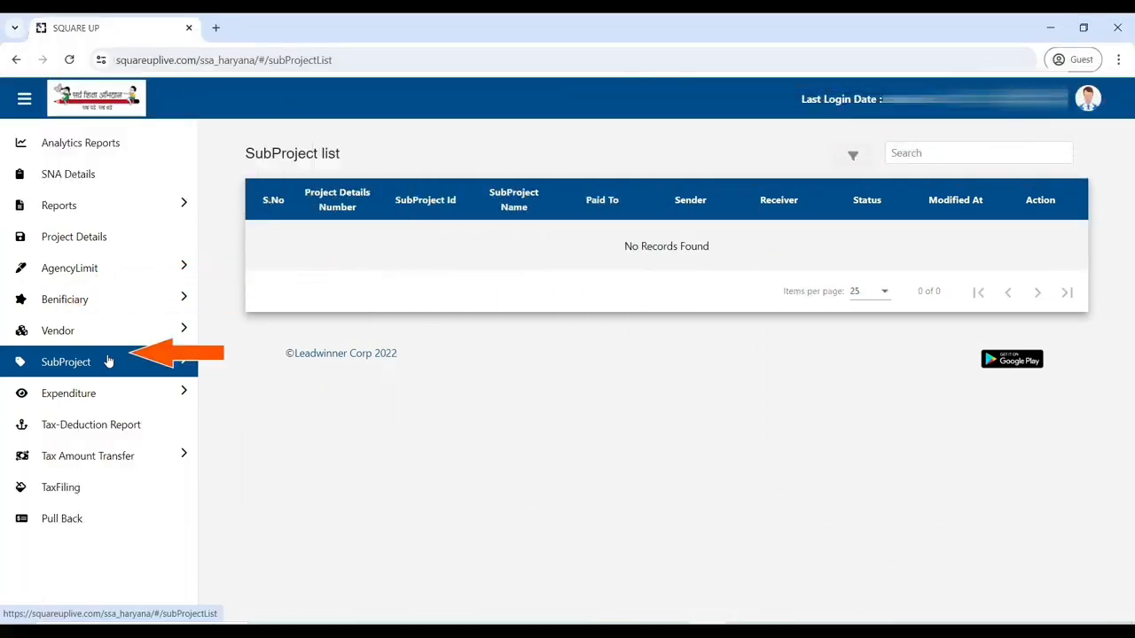
left_click(108, 361)
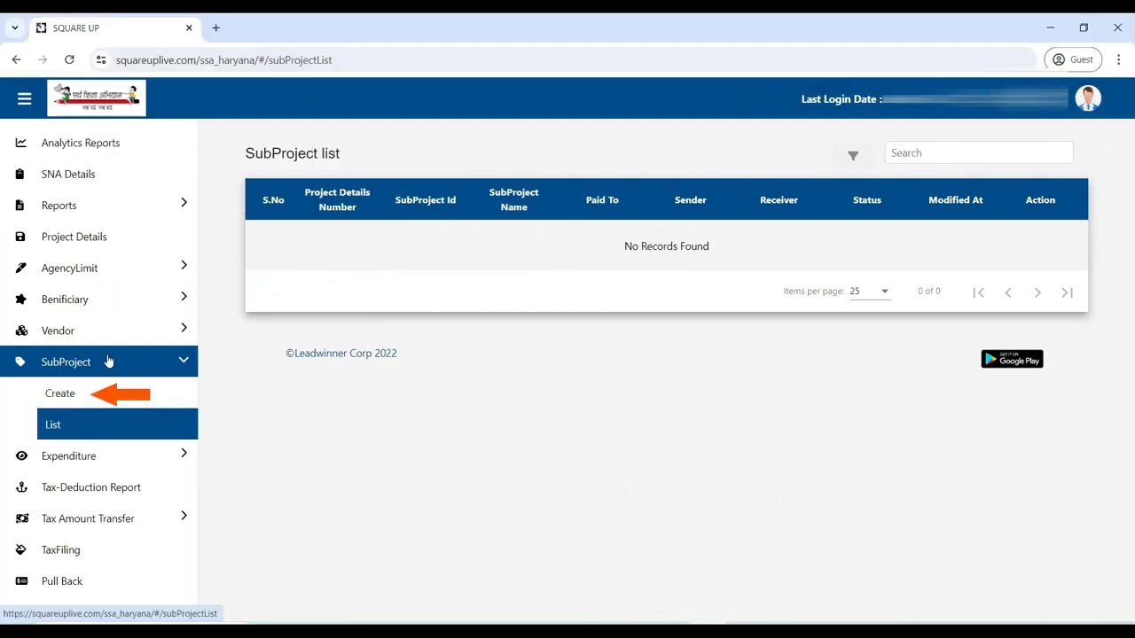
left_click(92, 395)
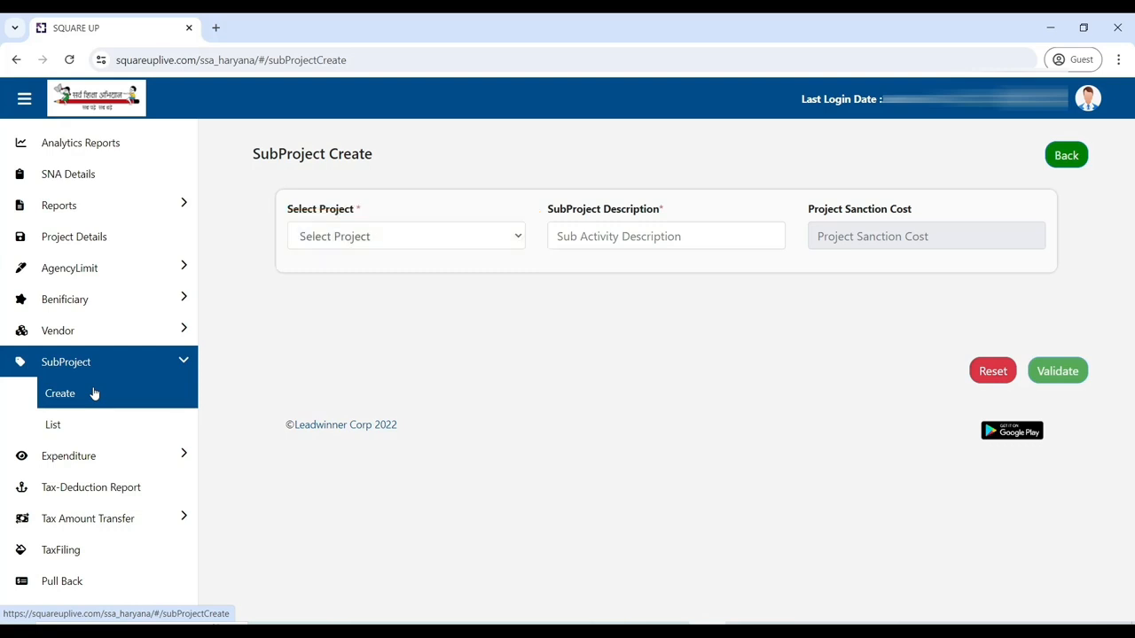
Step: Select project WIN/2024/37, describe it as 'SCHOOL GRANT TLM AND STATIONERY', and pay to Vendor
left_click(345, 239)
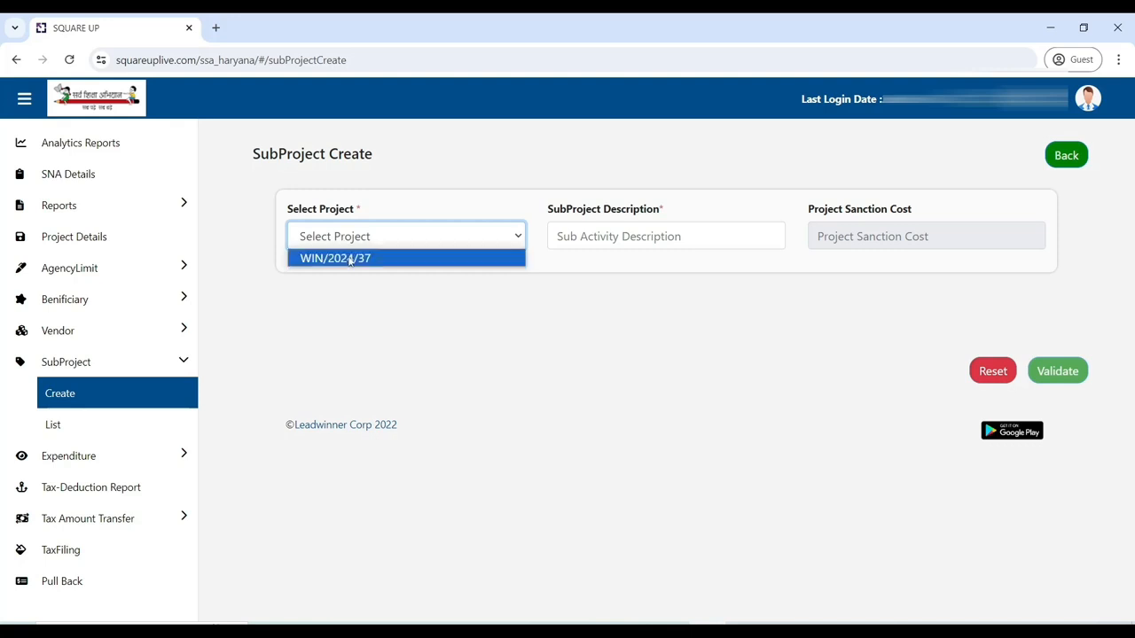
left_click(351, 258)
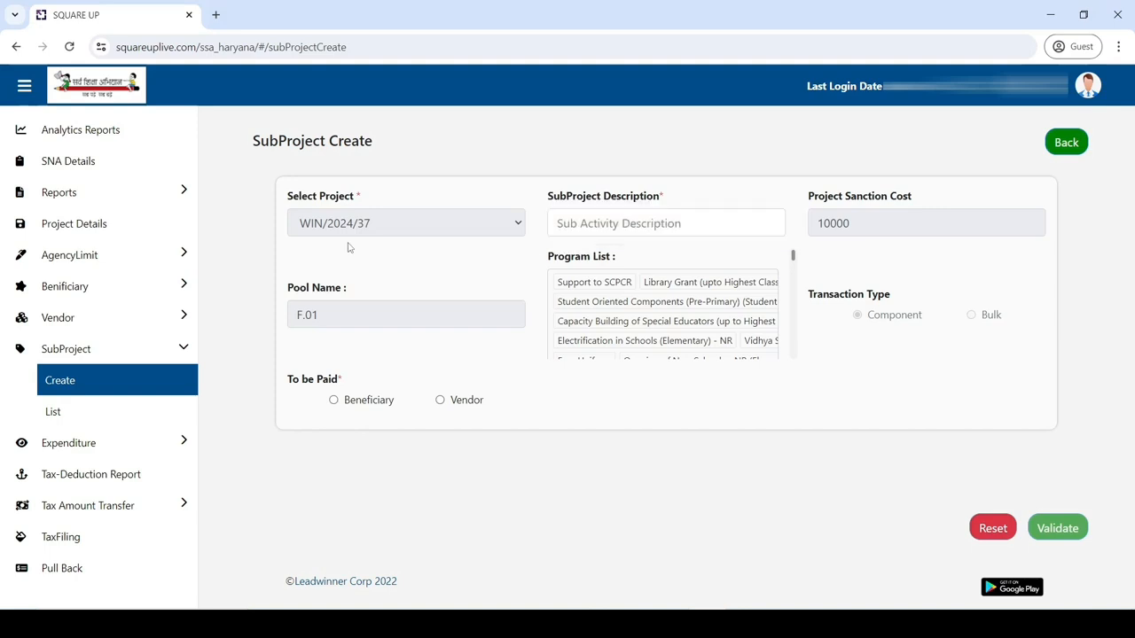
left_click(556, 225)
type("SCHOL")
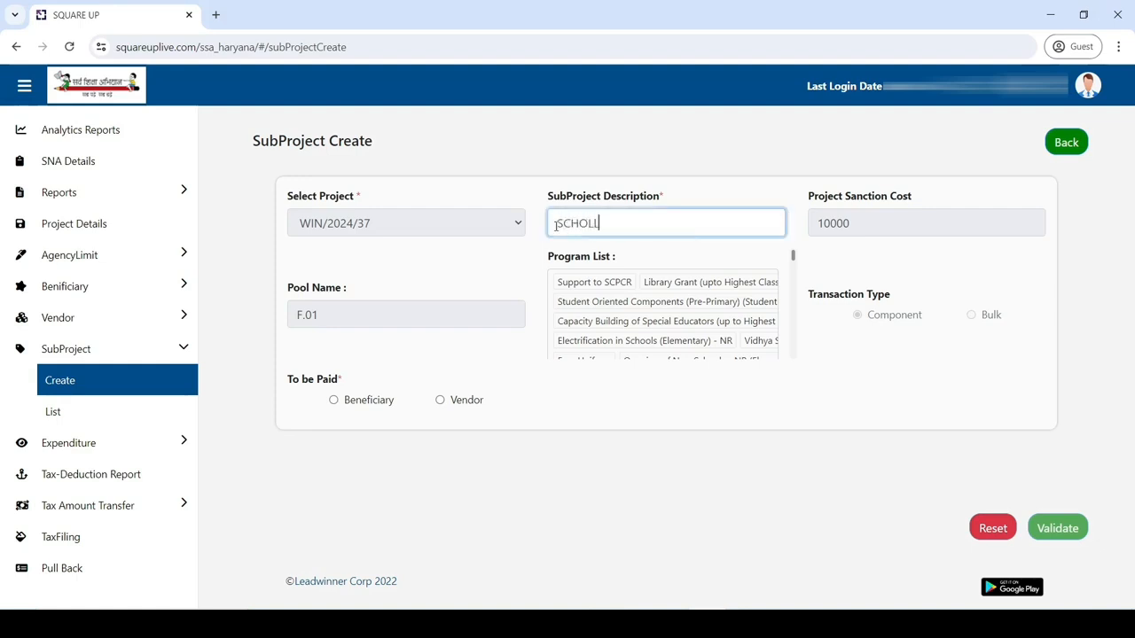
key("BackSpace")
type("OL GRANT TLM AND STATIONERY")
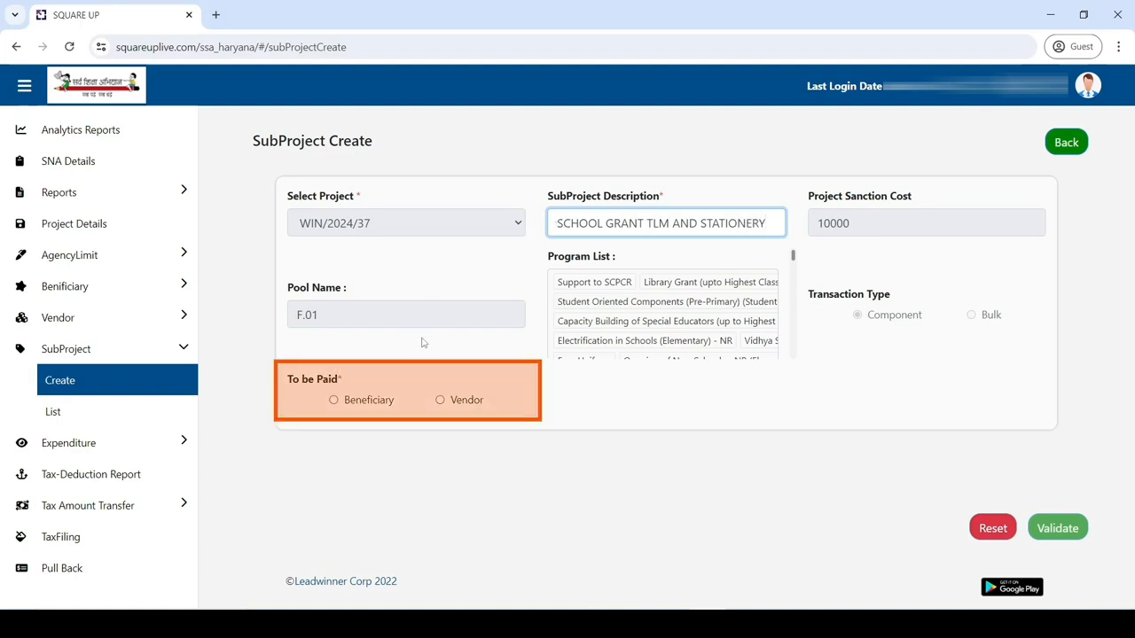
left_click(439, 400)
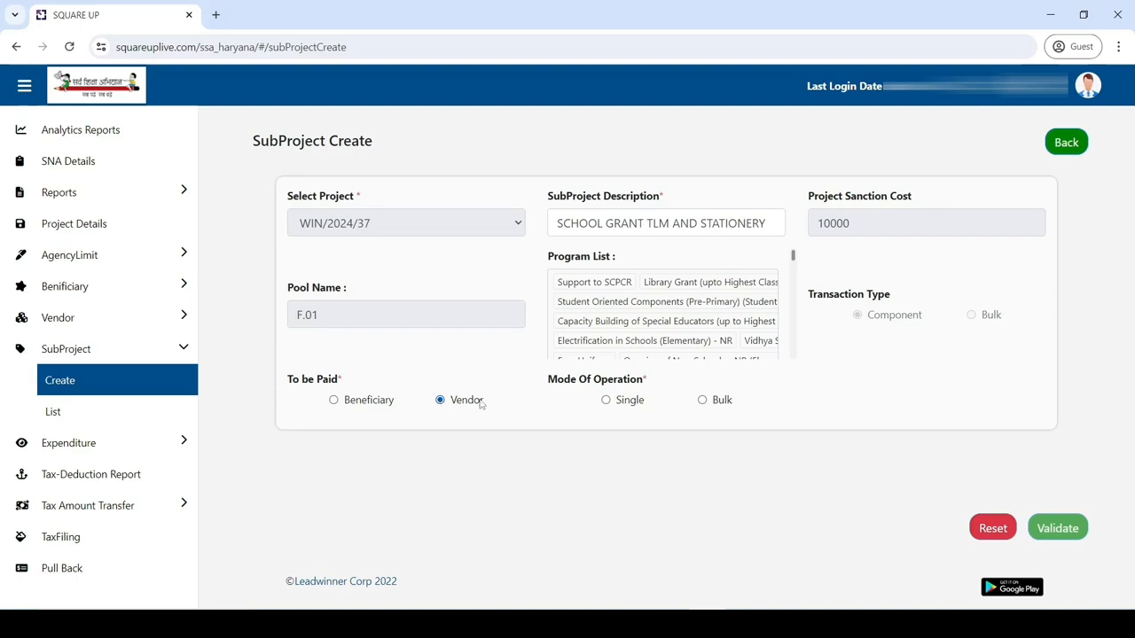
Step: Set Single mode, vendor payment type Others, and sanction number M/0001
left_click(607, 402)
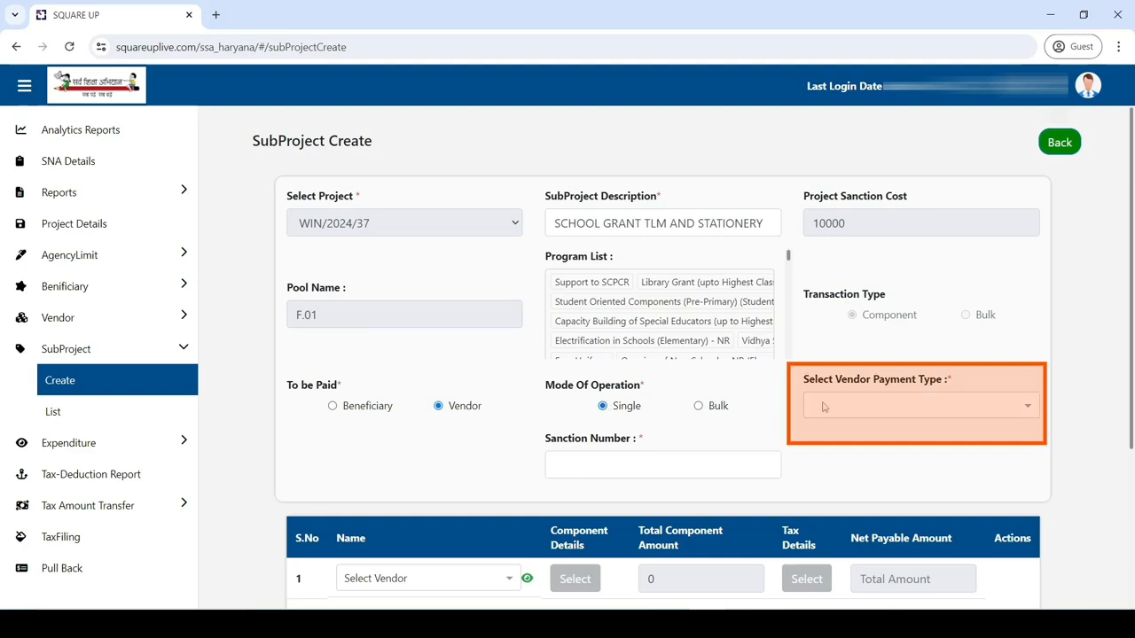
left_click(873, 408)
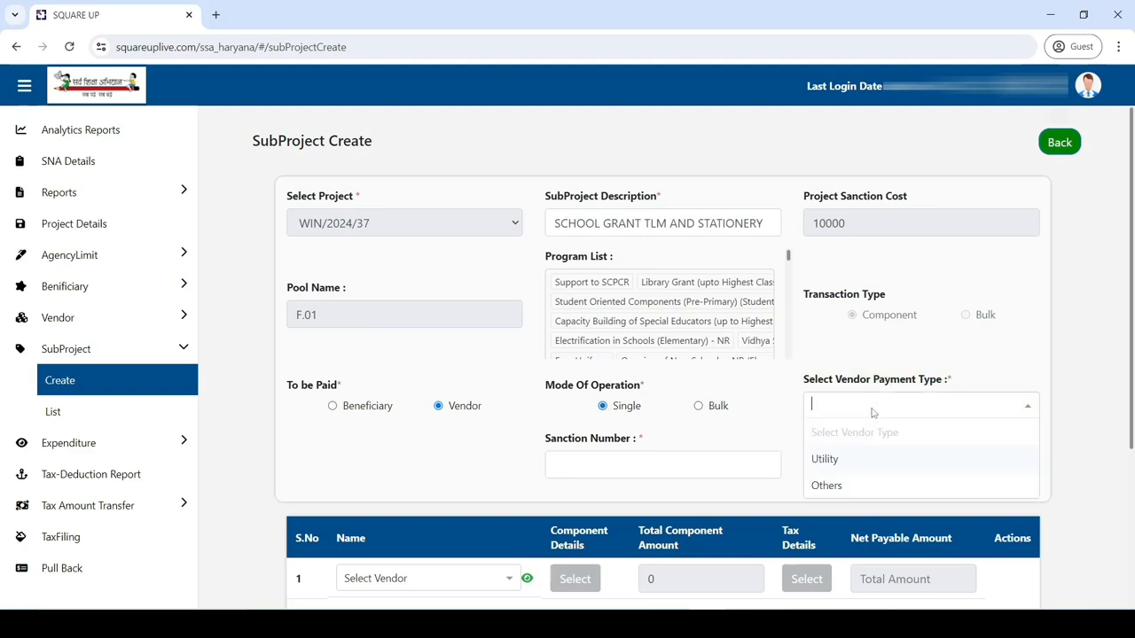
left_click(861, 486)
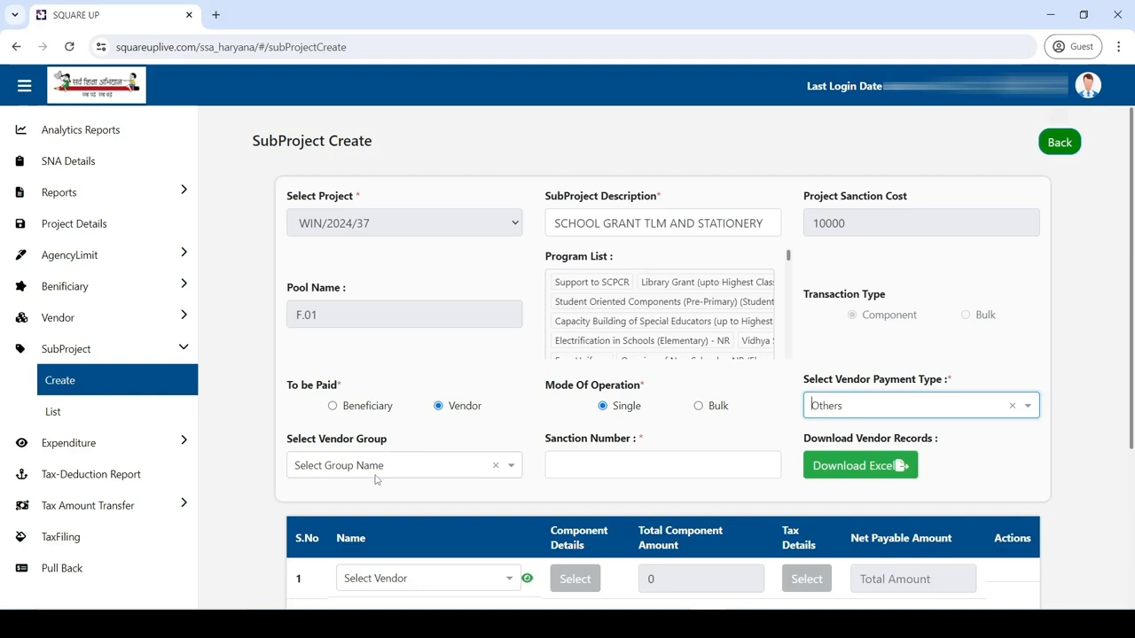
left_click(571, 472)
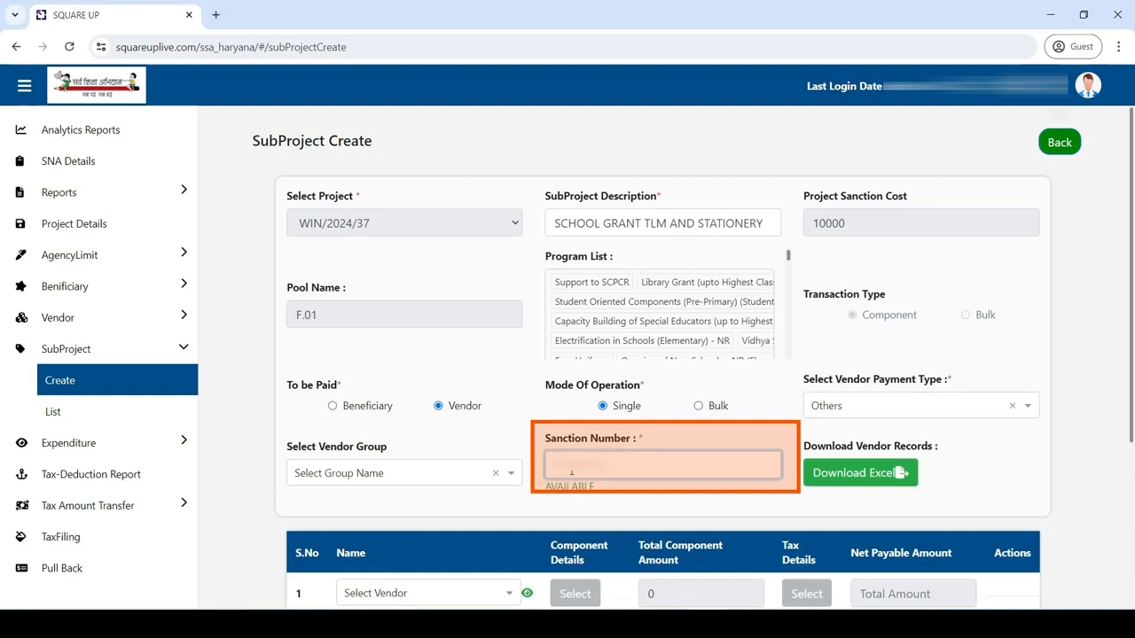
type("M/")
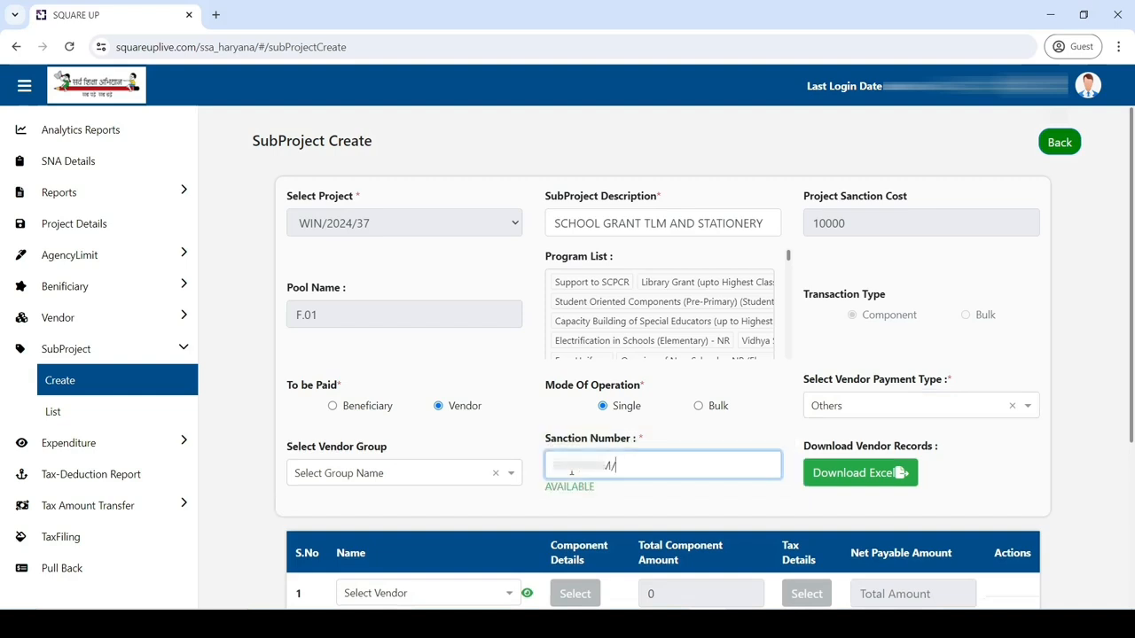
type("0001")
left_click(963, 474)
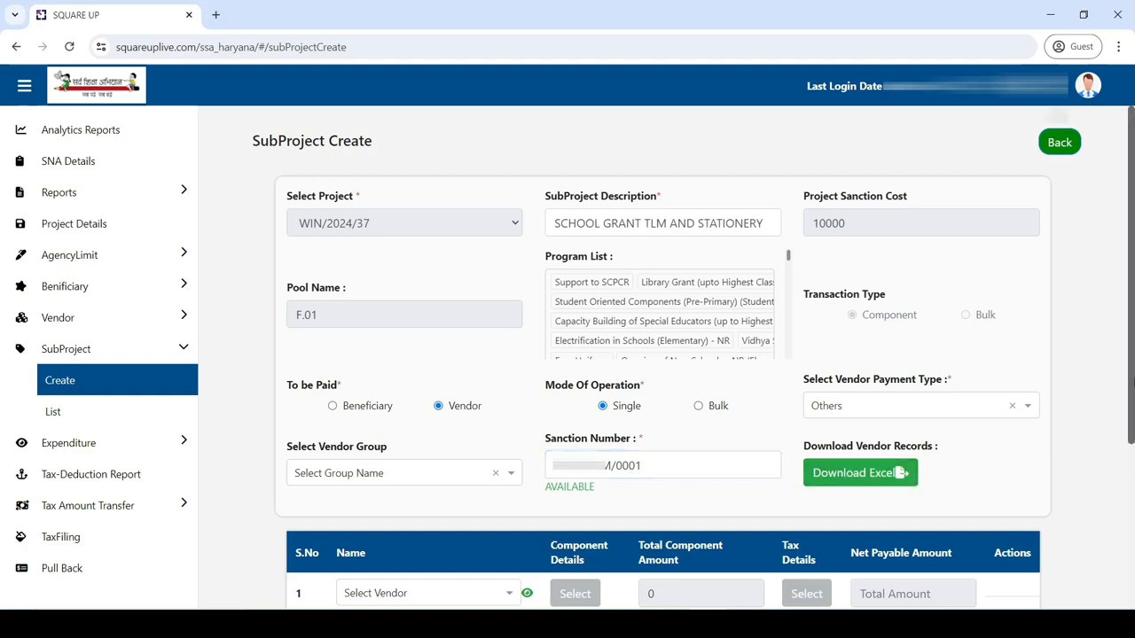
left_click_drag(1133, 390, 1132, 508)
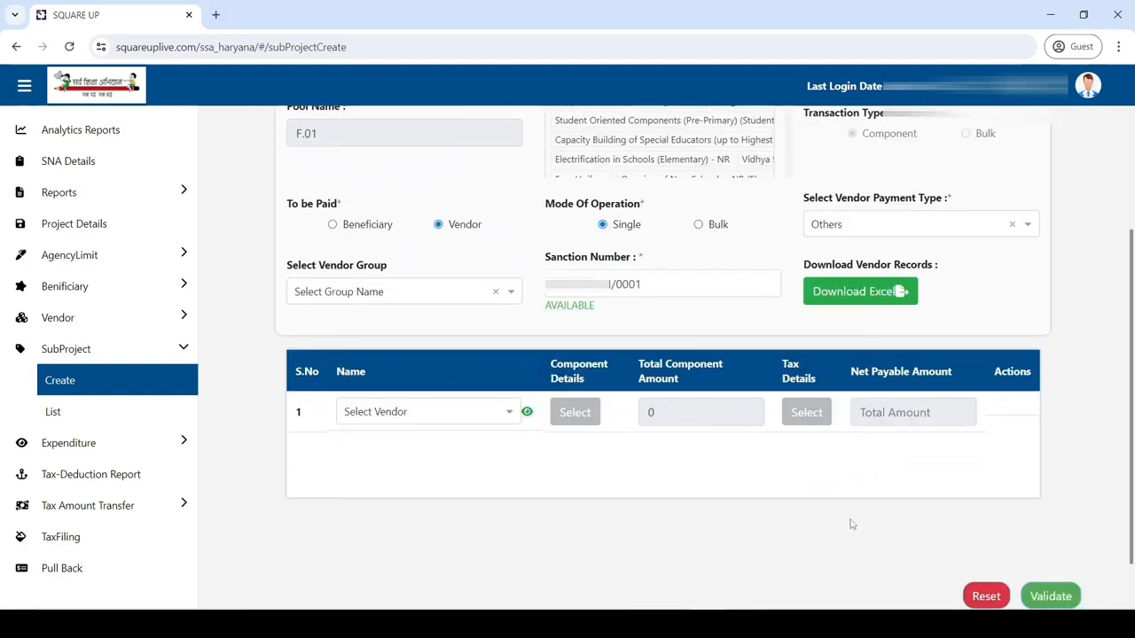
Step: Search the vendor list for 50100 and pick the matching vendor for row 1
left_click(506, 413)
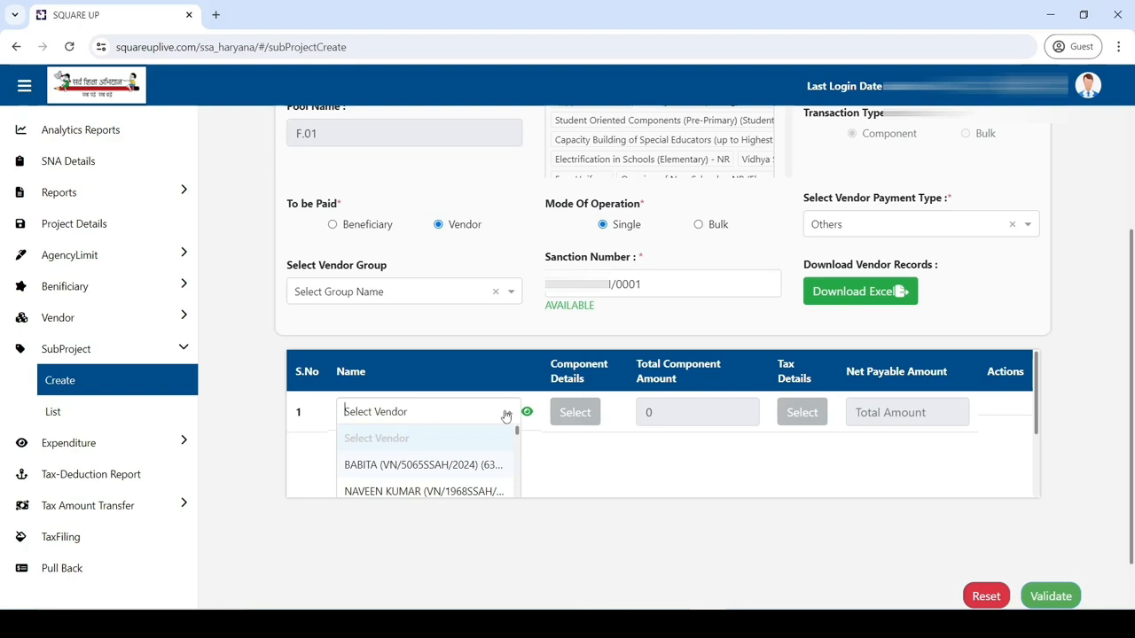
type("501")
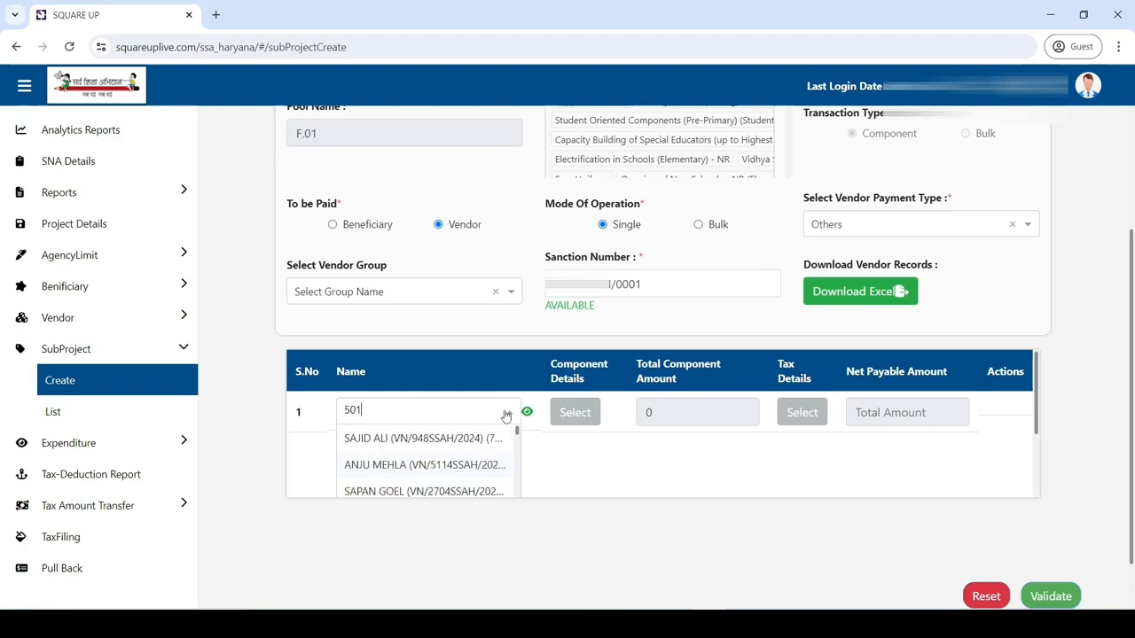
type("00")
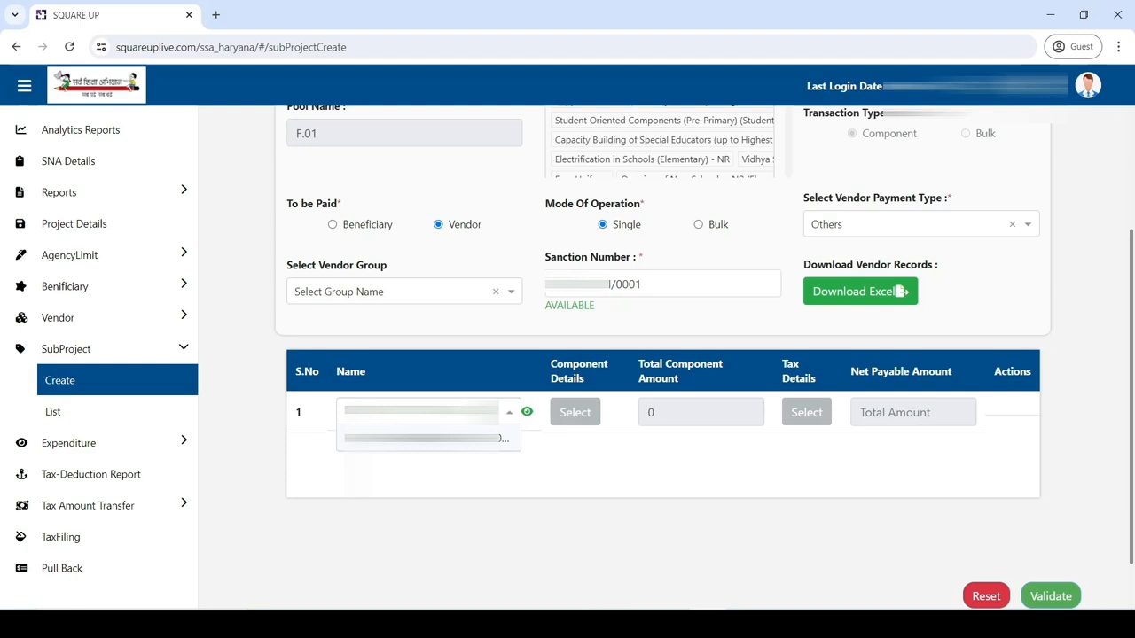
left_click(413, 441)
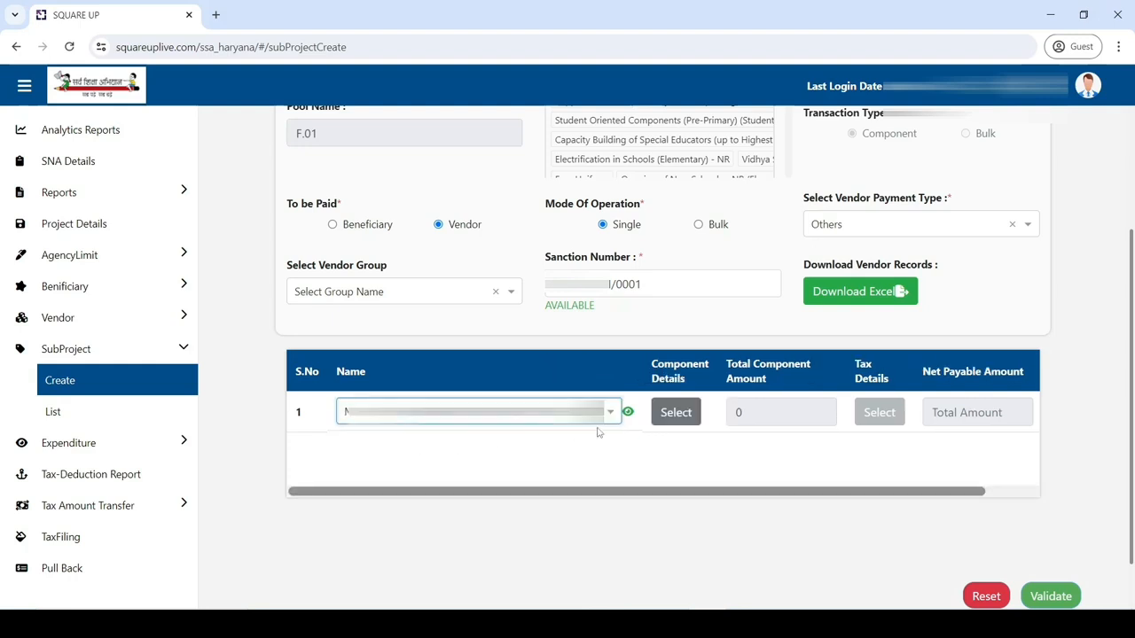
Step: Add a School Grant component of 2000 with Revenue expense type and save it
left_click(681, 422)
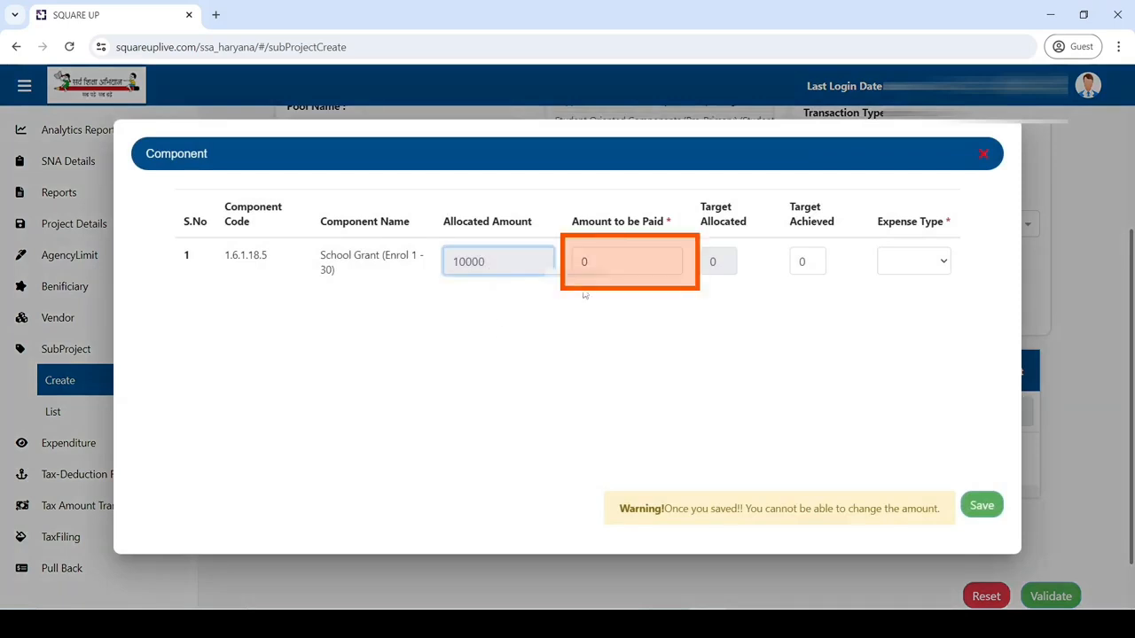
left_click_drag(605, 262, 571, 262)
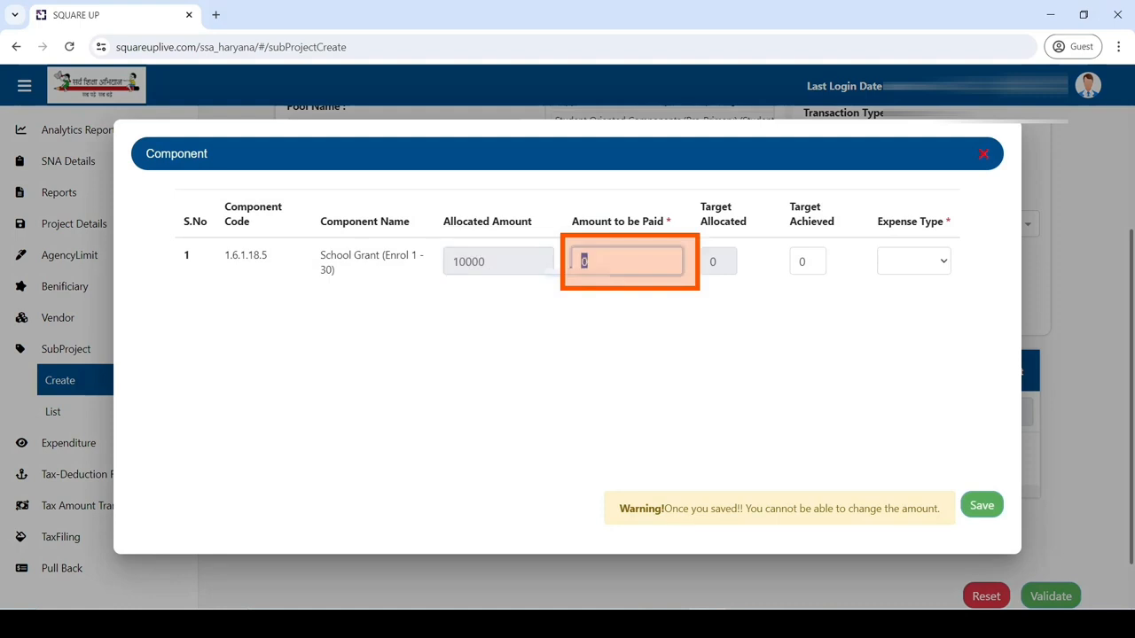
type("2000")
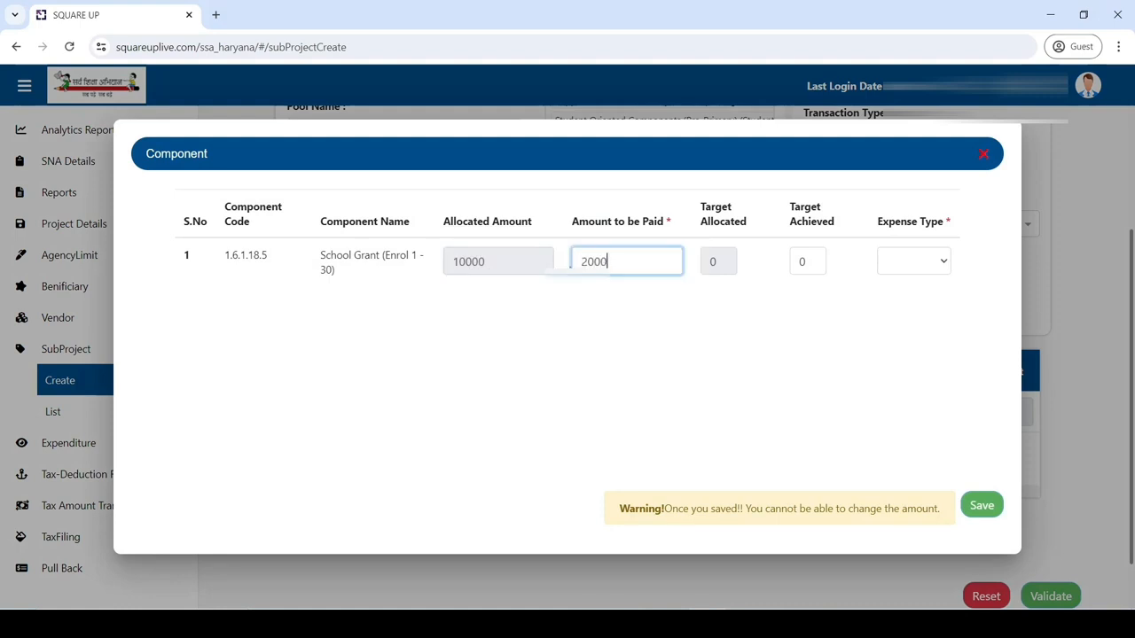
left_click(595, 324)
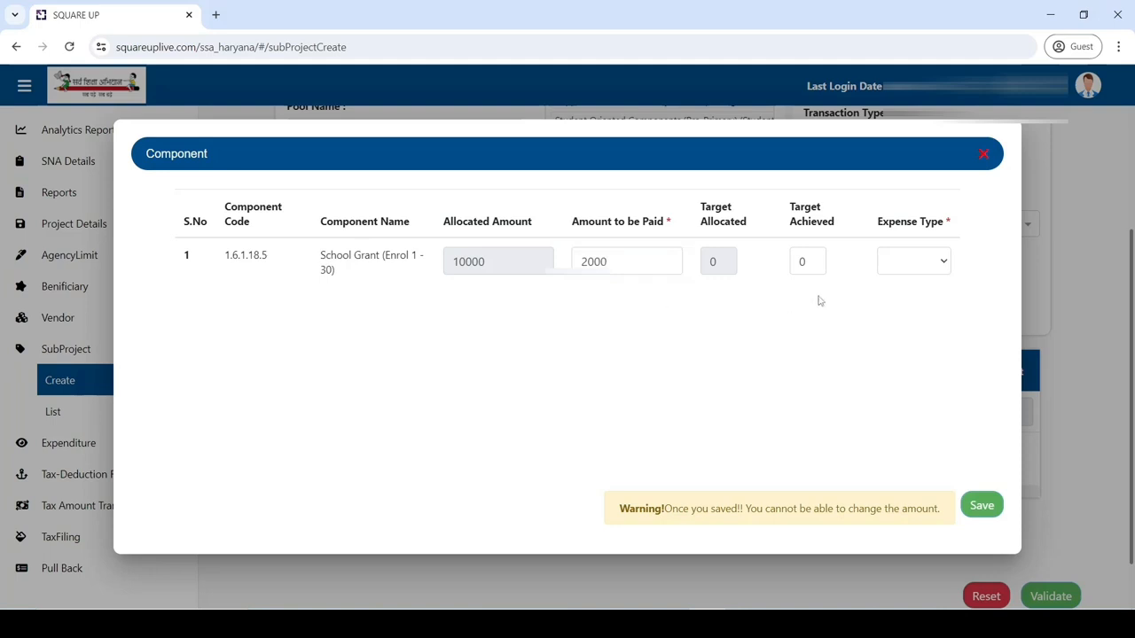
left_click(932, 267)
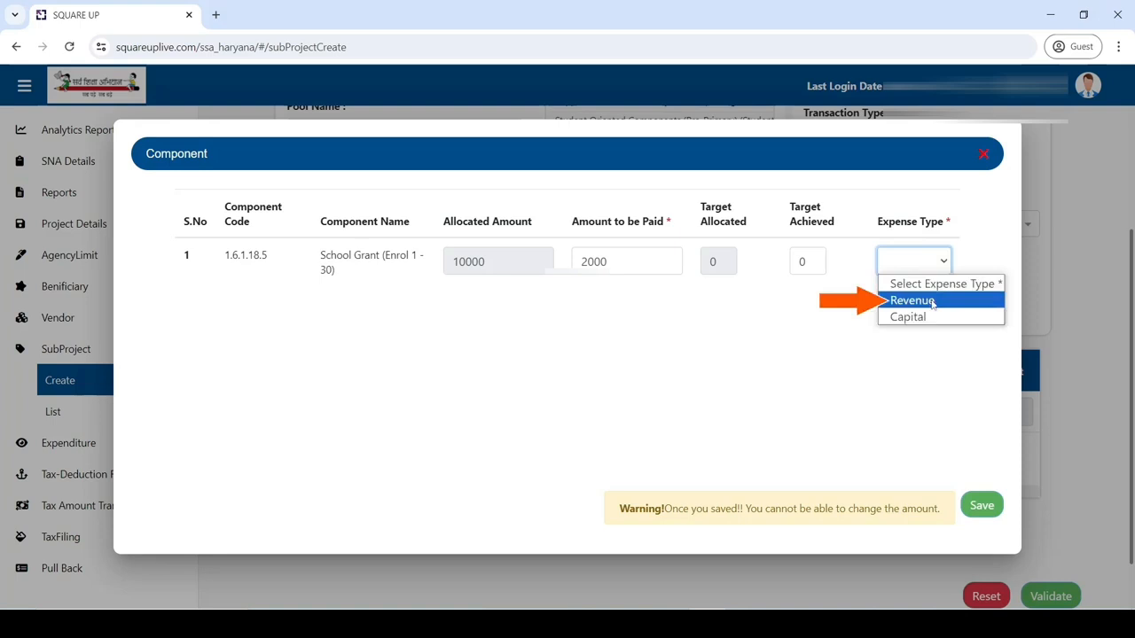
left_click(932, 301)
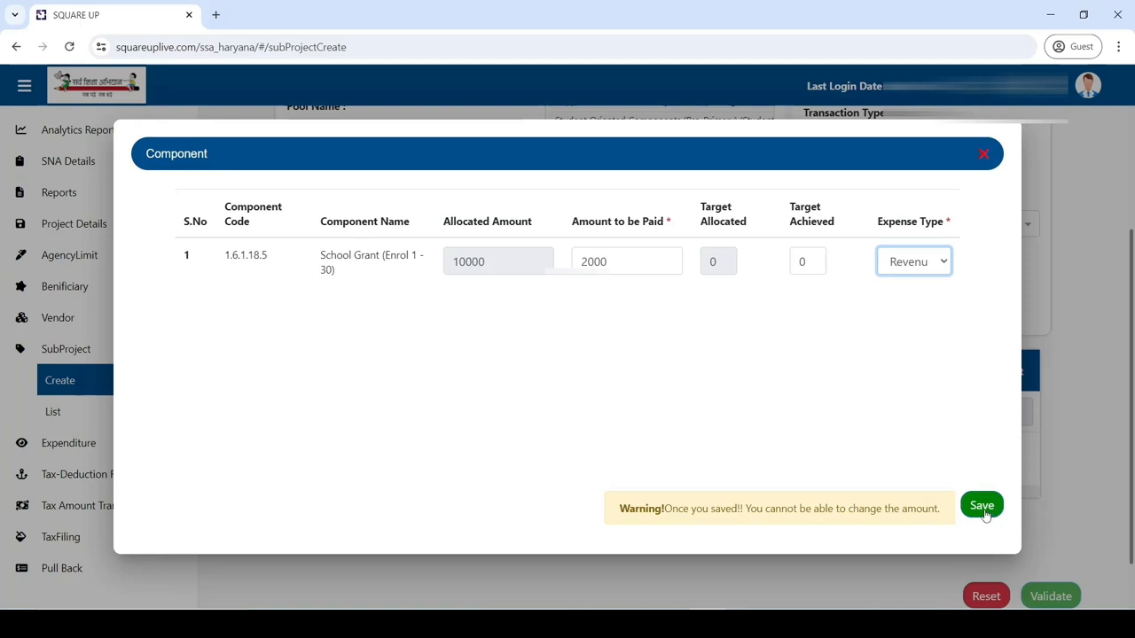
left_click(982, 507)
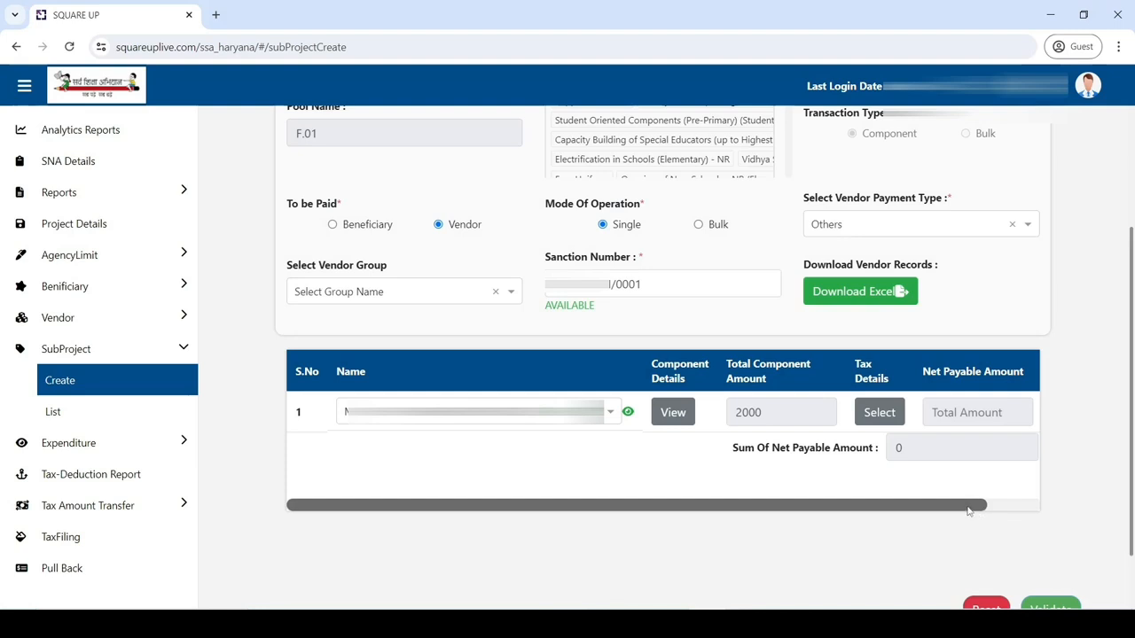
Step: Delete all deductions in the vendor's Tax Details and save, keeping net payable at 2000
left_click(878, 413)
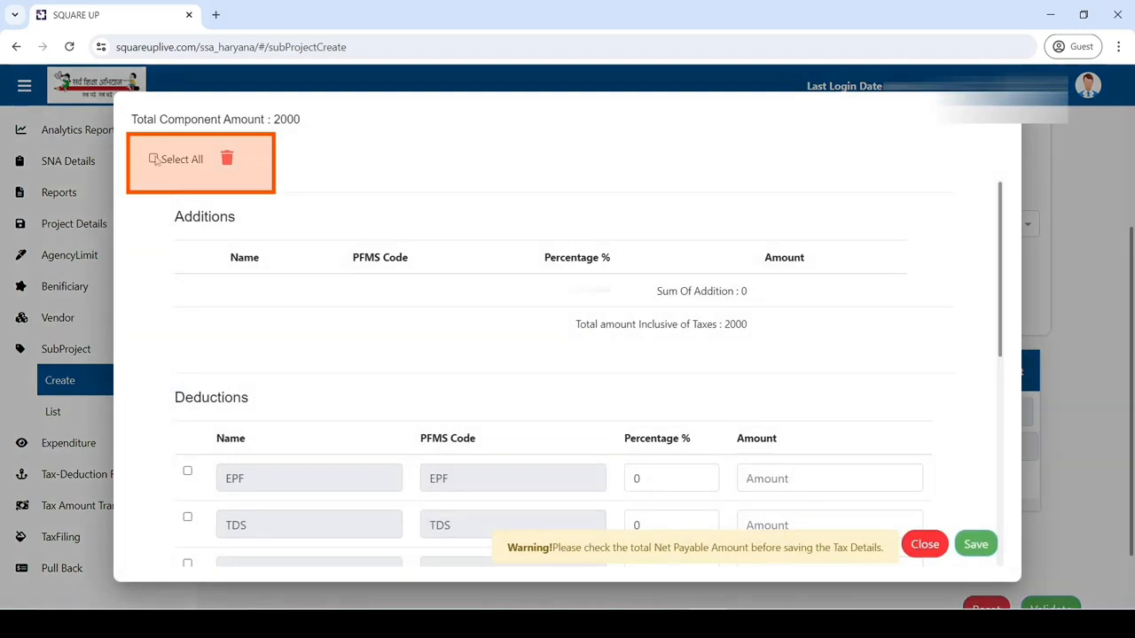
left_click(155, 160)
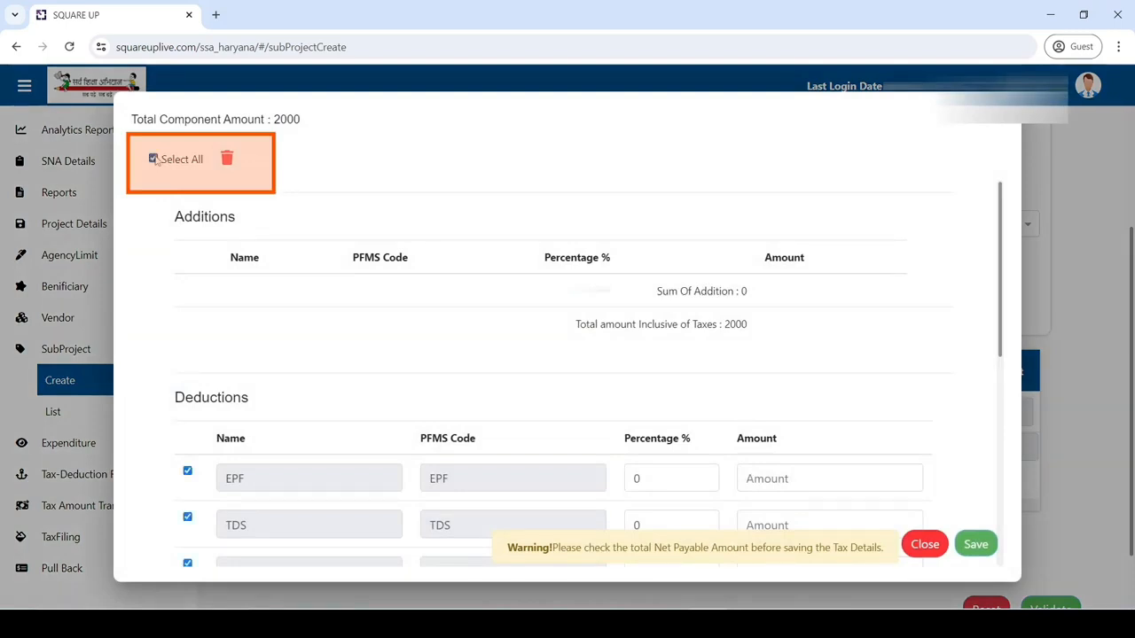
left_click(227, 163)
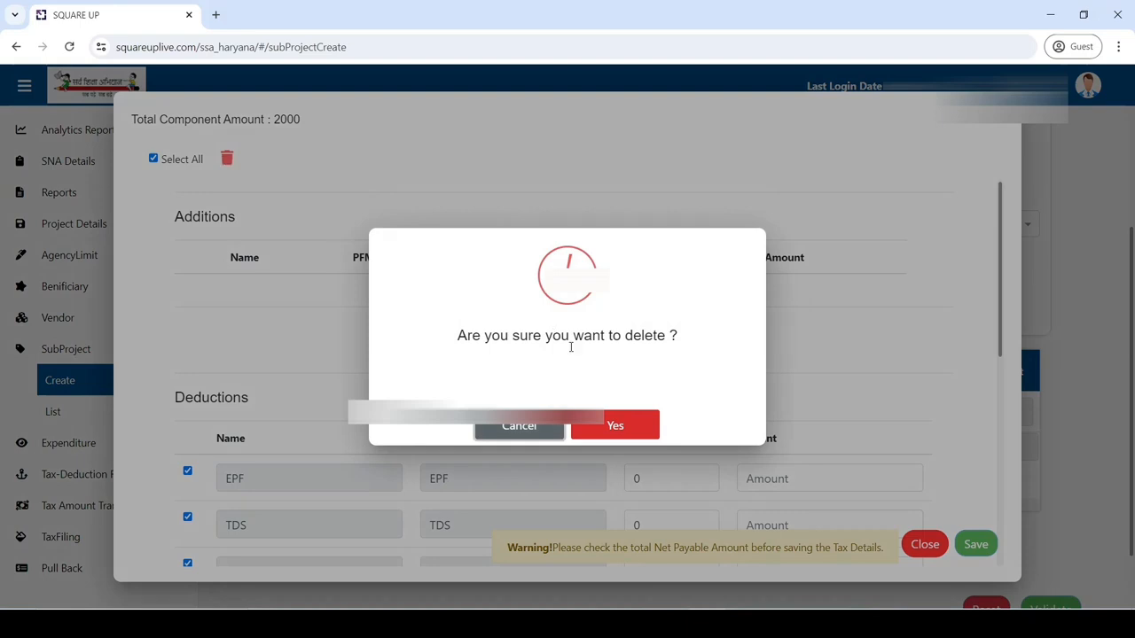
left_click(612, 426)
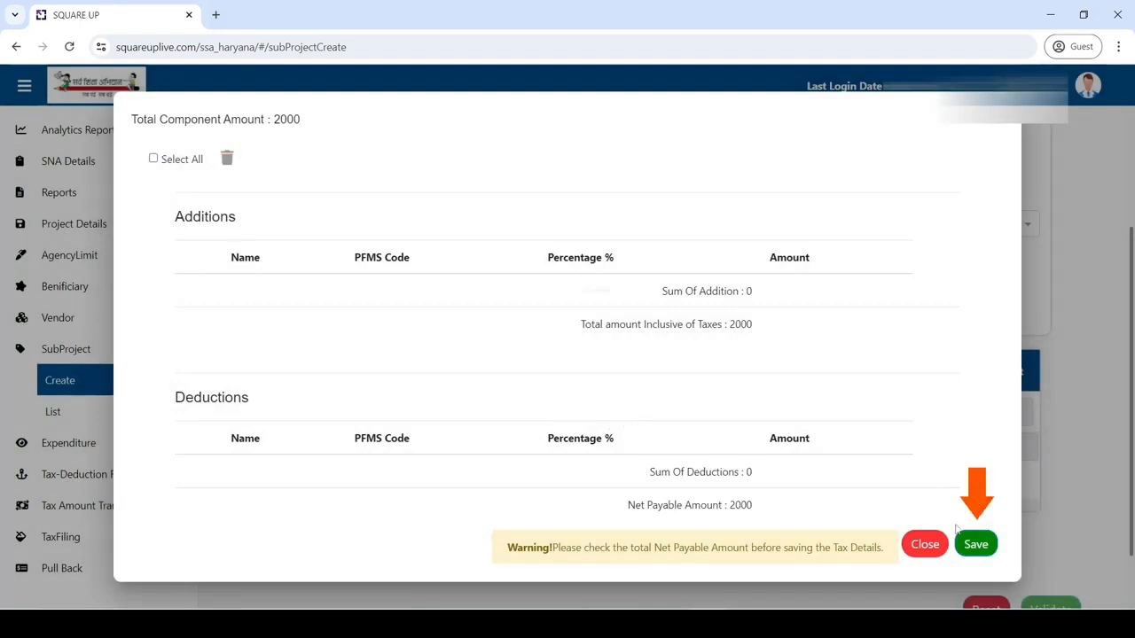
left_click(973, 546)
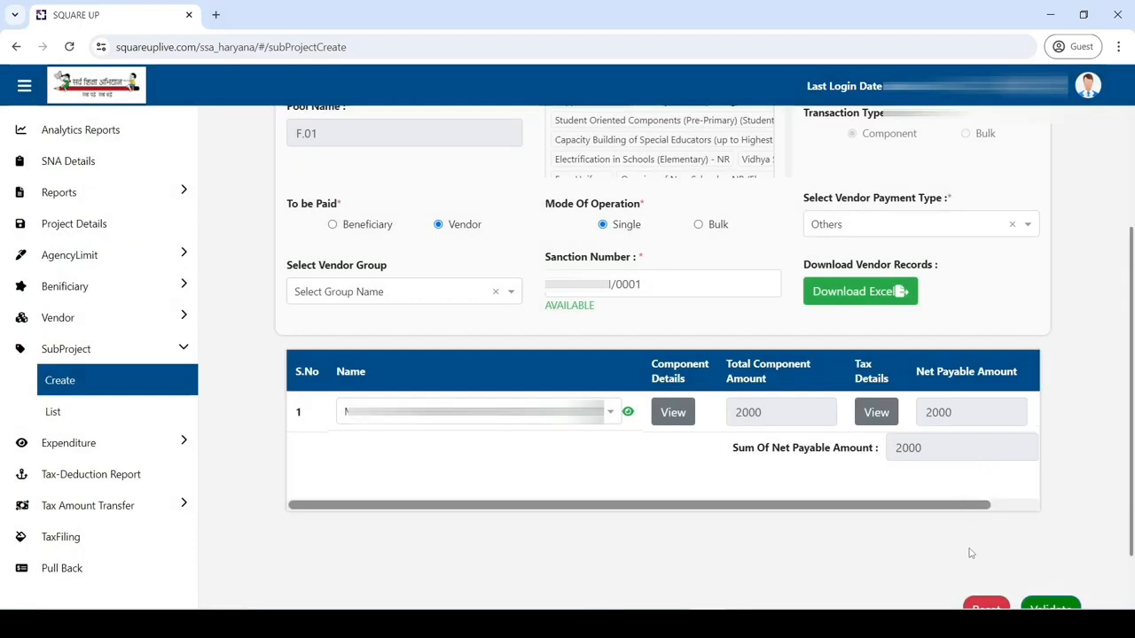
left_click_drag(922, 509, 975, 509)
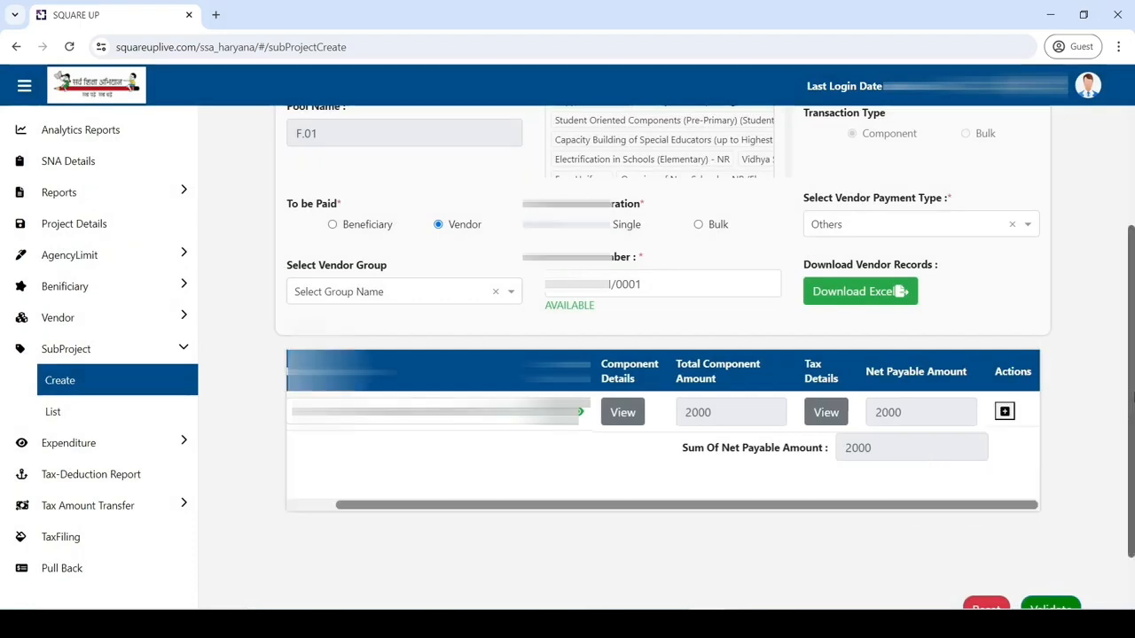
left_click_drag(1131, 400, 1123, 449)
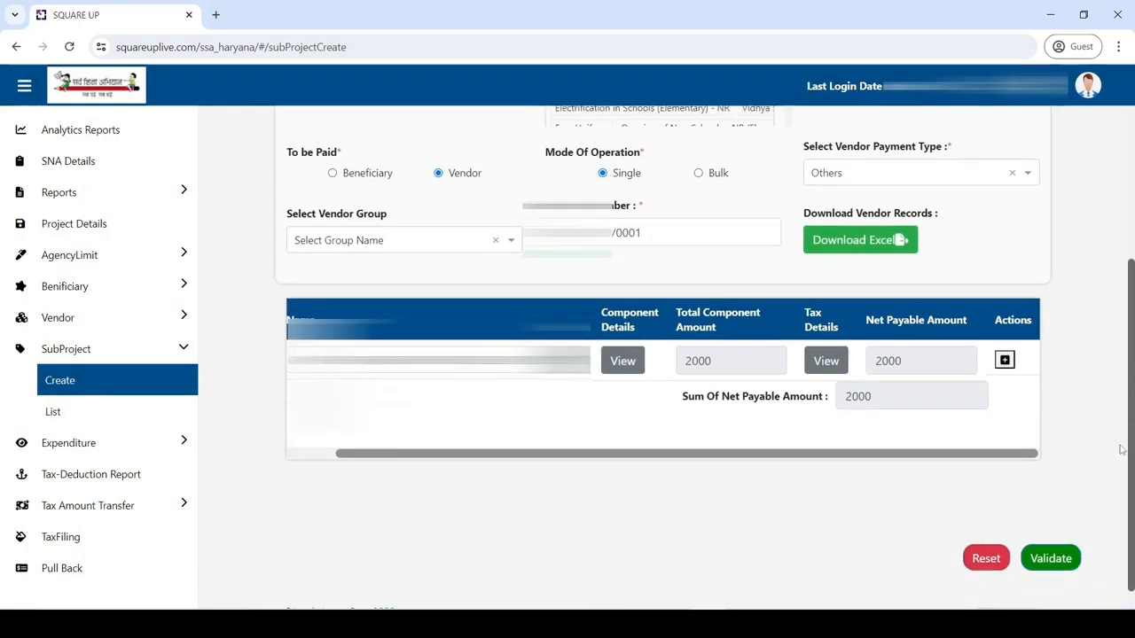
Step: Validate the record and choose SMC President as the approver designation
left_click(1063, 560)
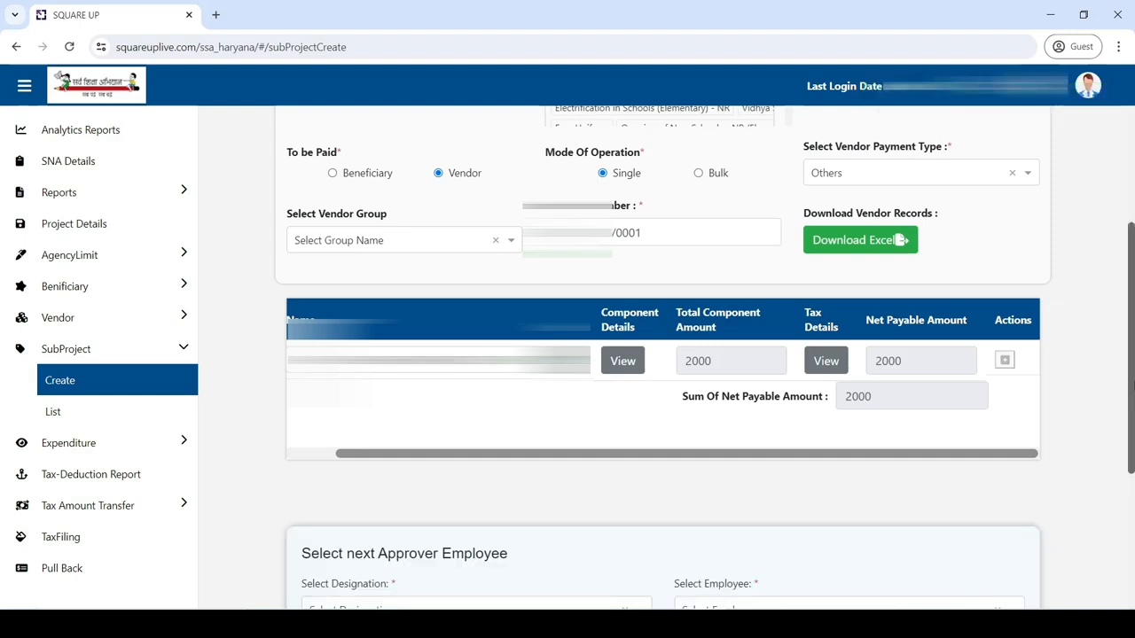
left_click_drag(1133, 383, 1132, 501)
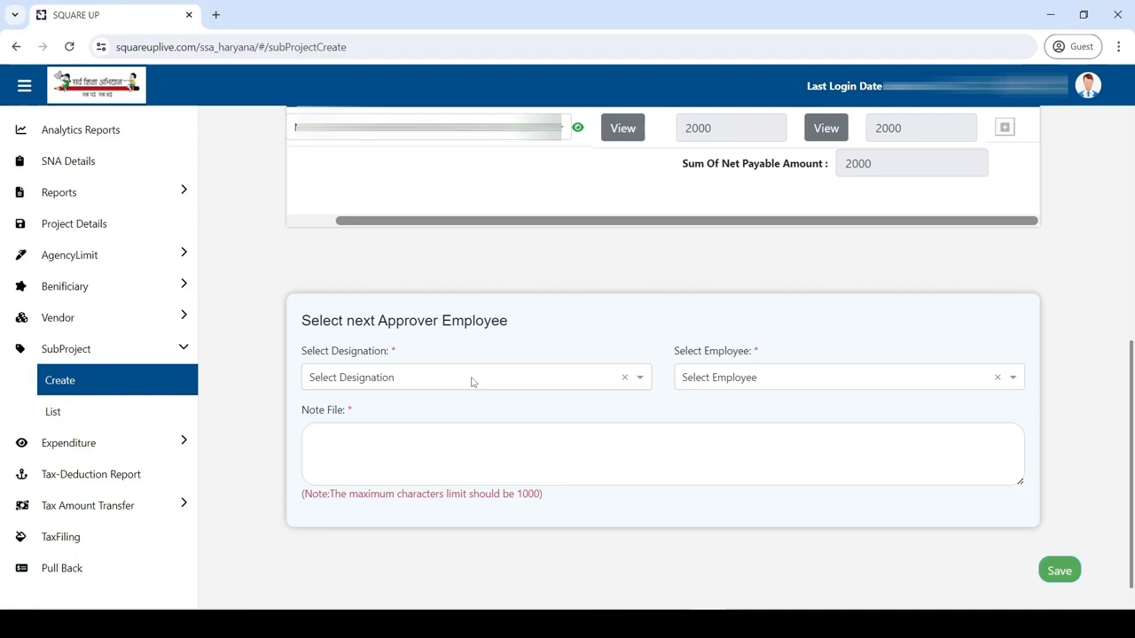
left_click(472, 377)
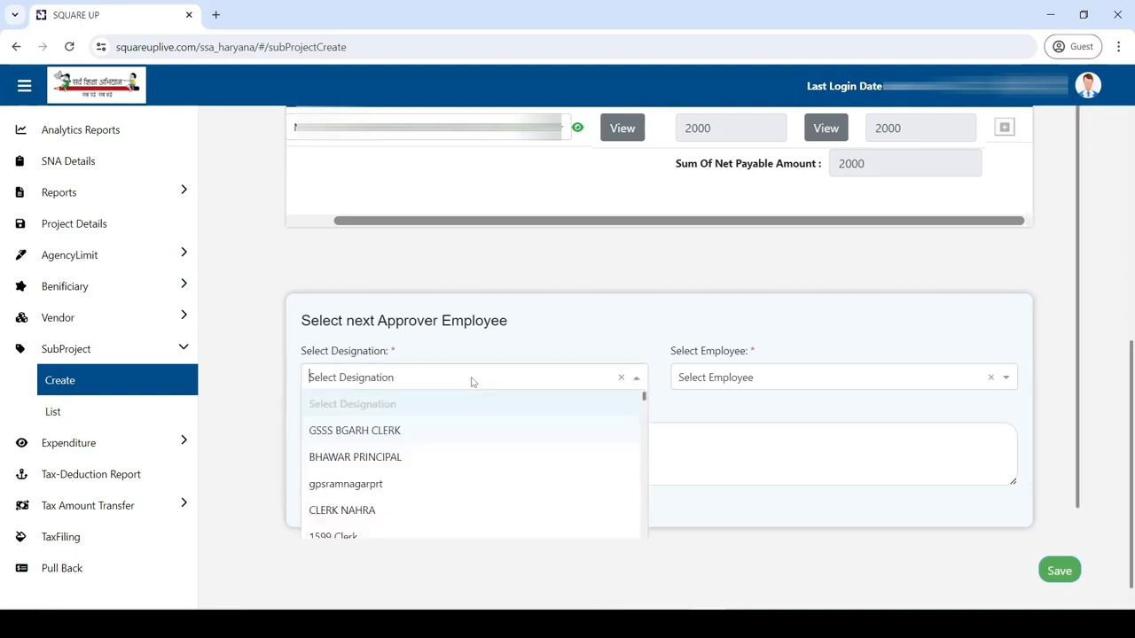
type("SMC PRE")
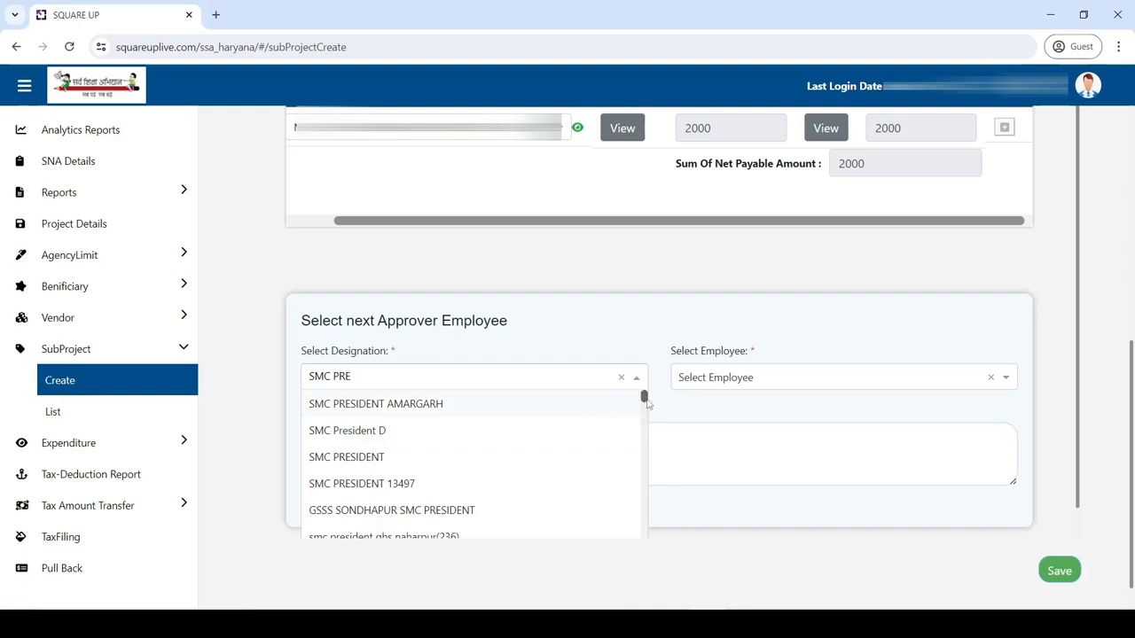
scroll(645, 402, "down", 2)
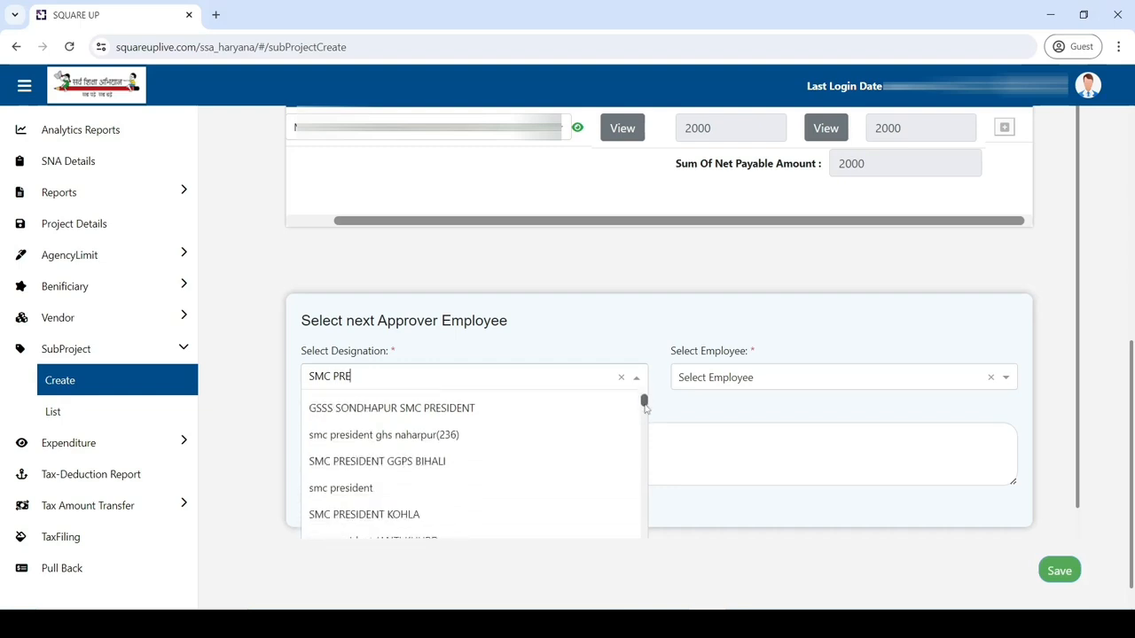
scroll(583, 445, "down", 4)
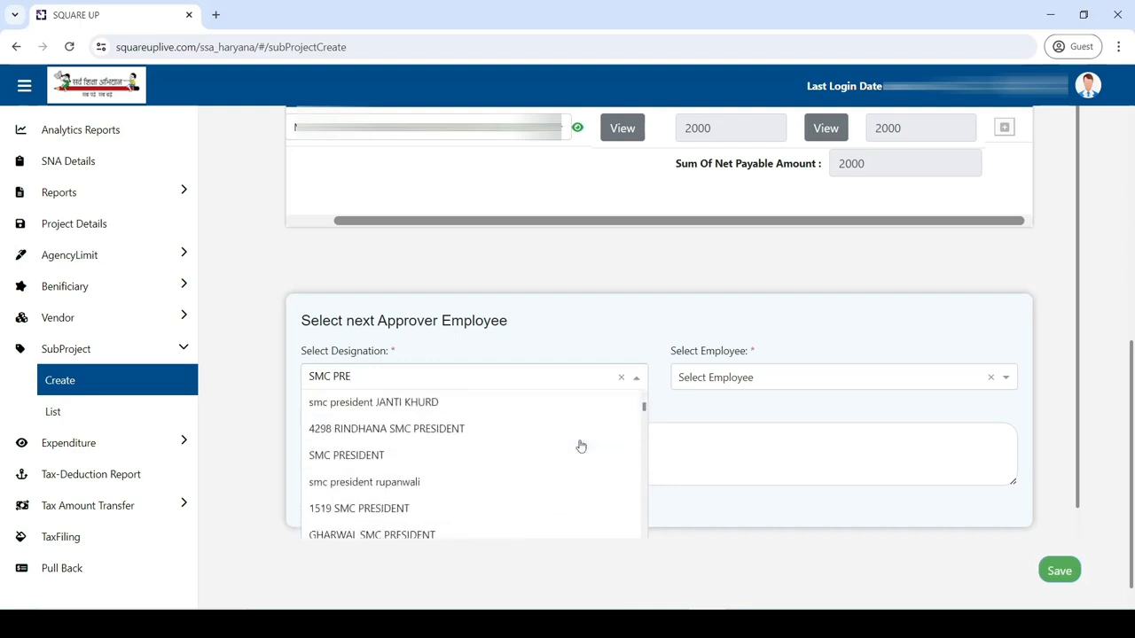
scroll(568, 447, "down", 1)
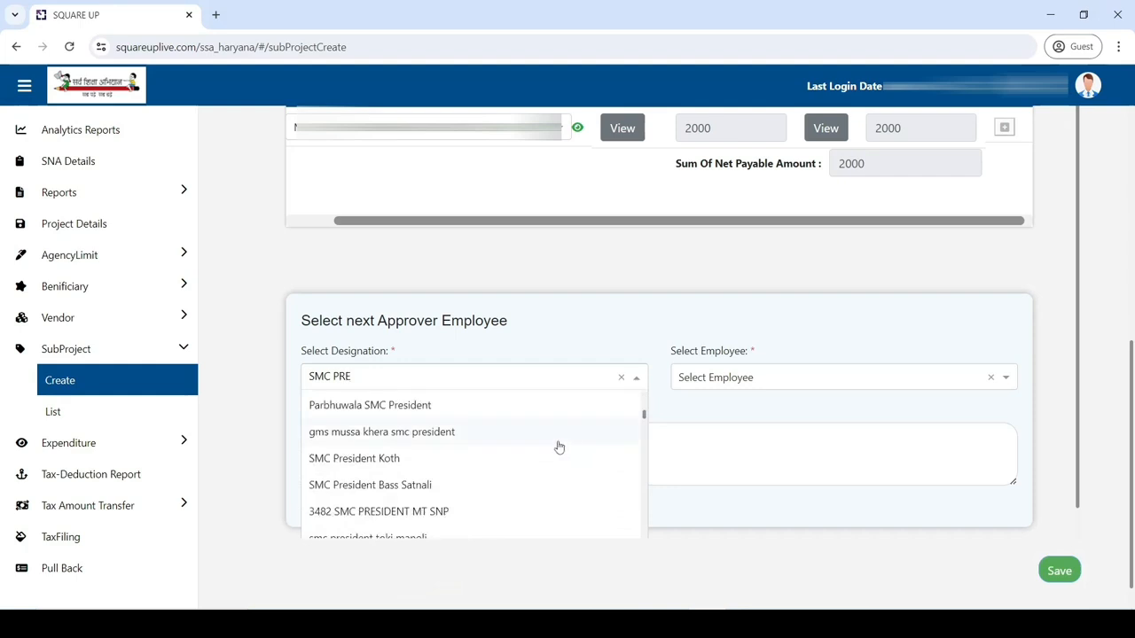
scroll(545, 452, "down", 1)
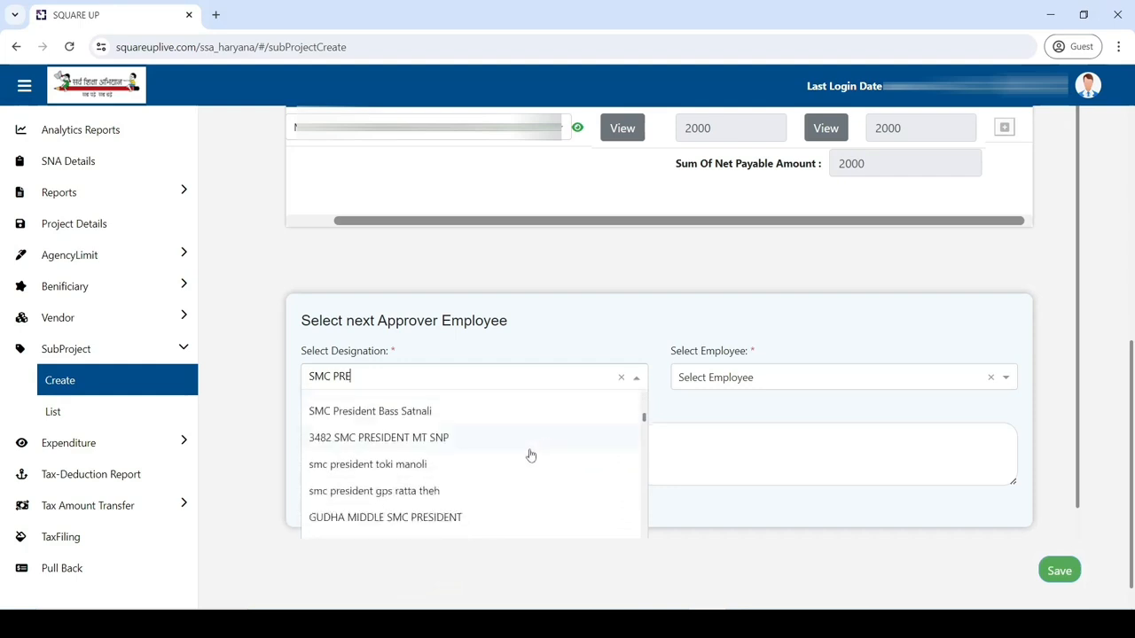
scroll(527, 455, "down", 1)
scroll(529, 455, "down", 1)
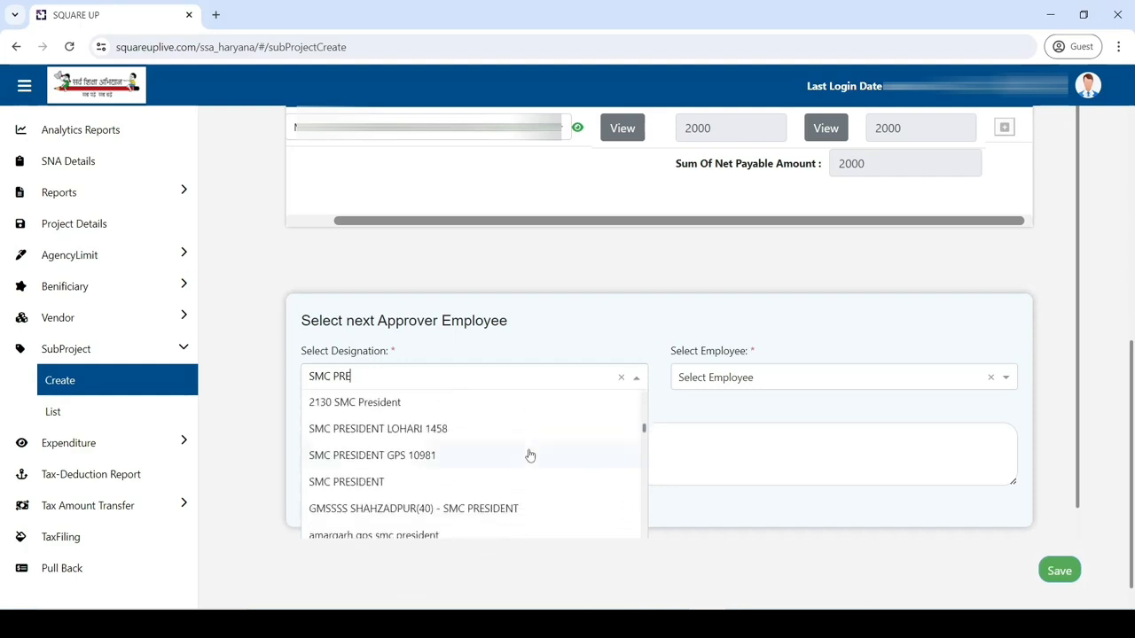
scroll(529, 455, "down", 1)
scroll(529, 455, "down", 1)
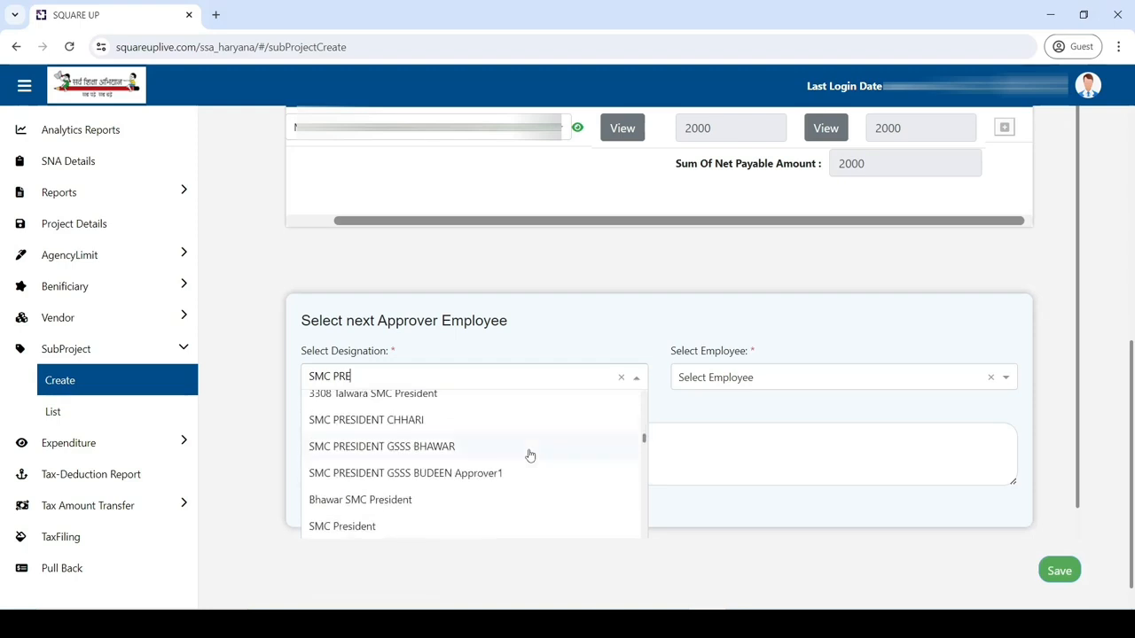
scroll(530, 456, "down", 1)
left_click(432, 455)
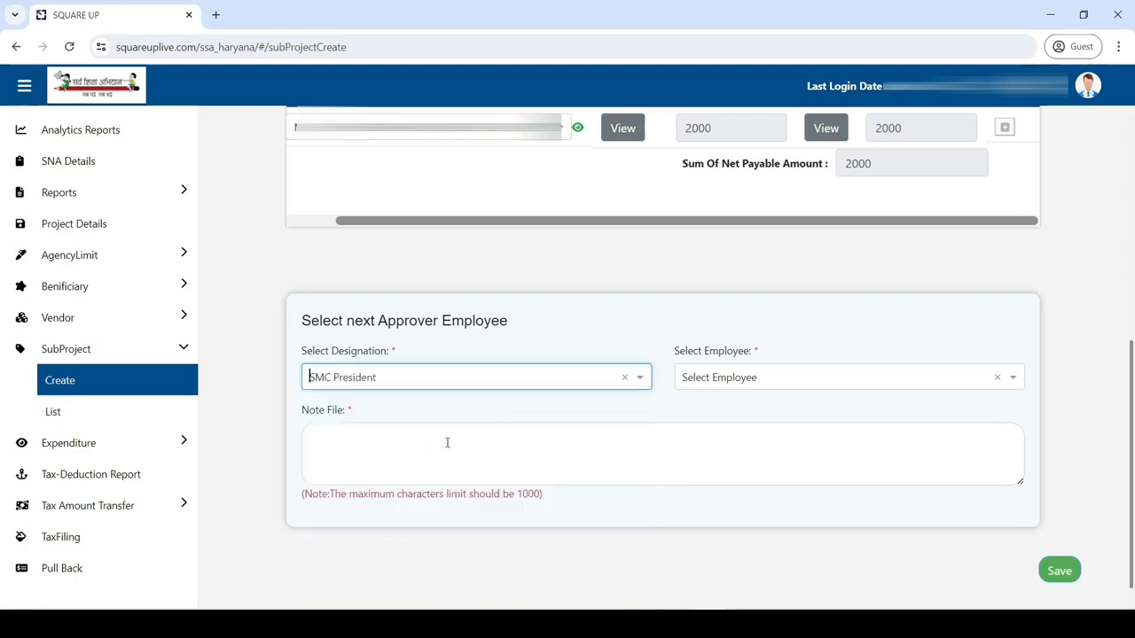
Step: Re-select SMC President as the designation by searching 'SMC PRESIDENT'
left_click(727, 382)
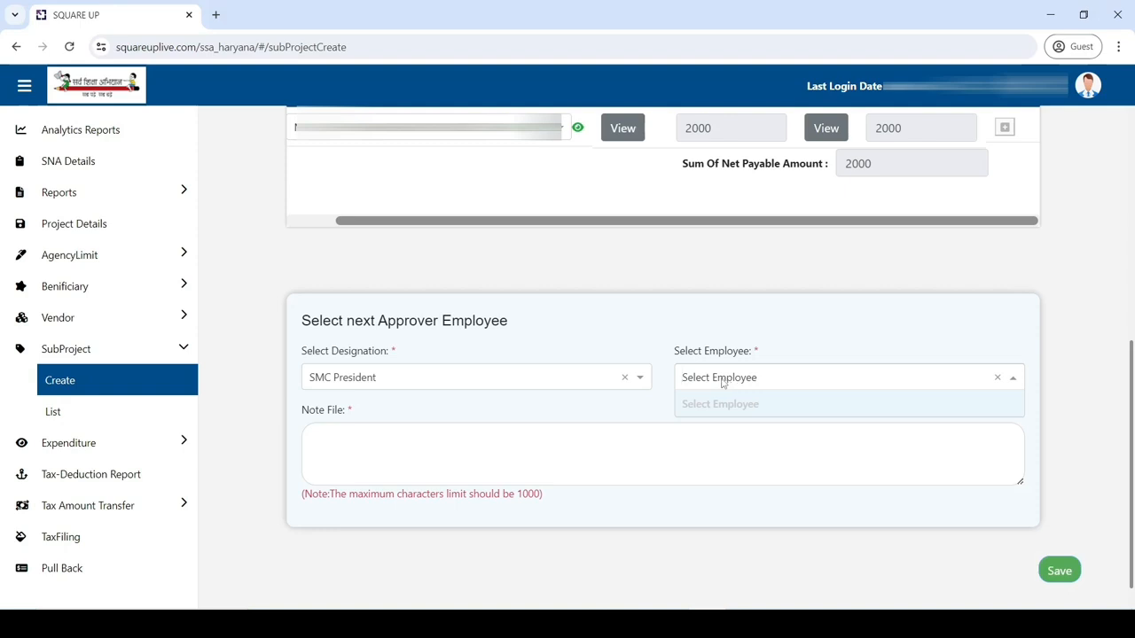
left_click(575, 378)
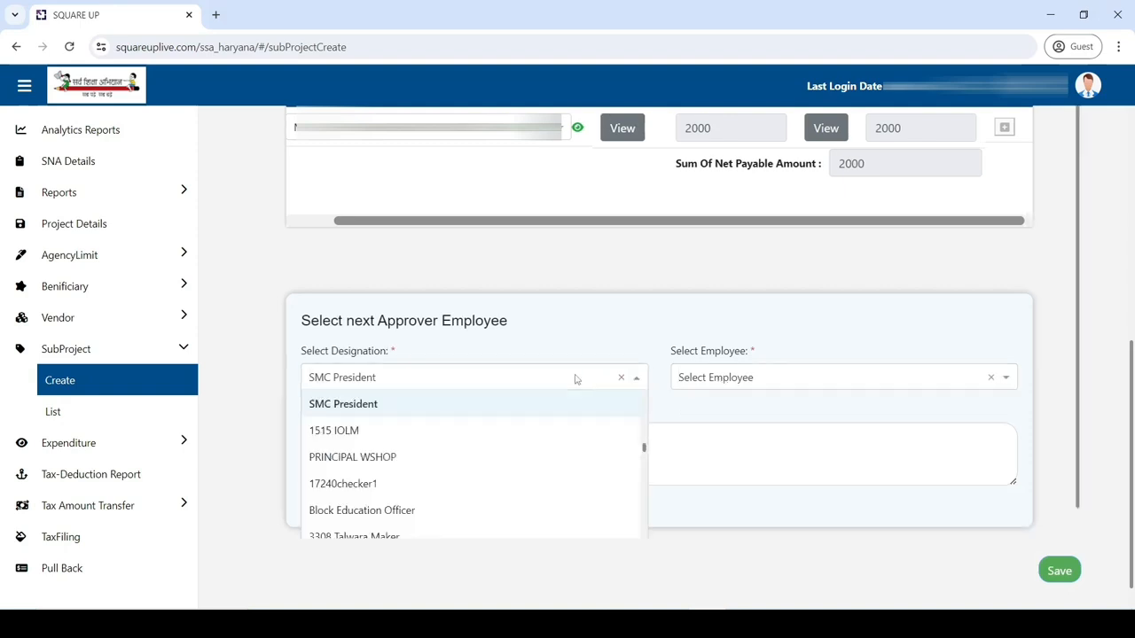
type("SMC PRES")
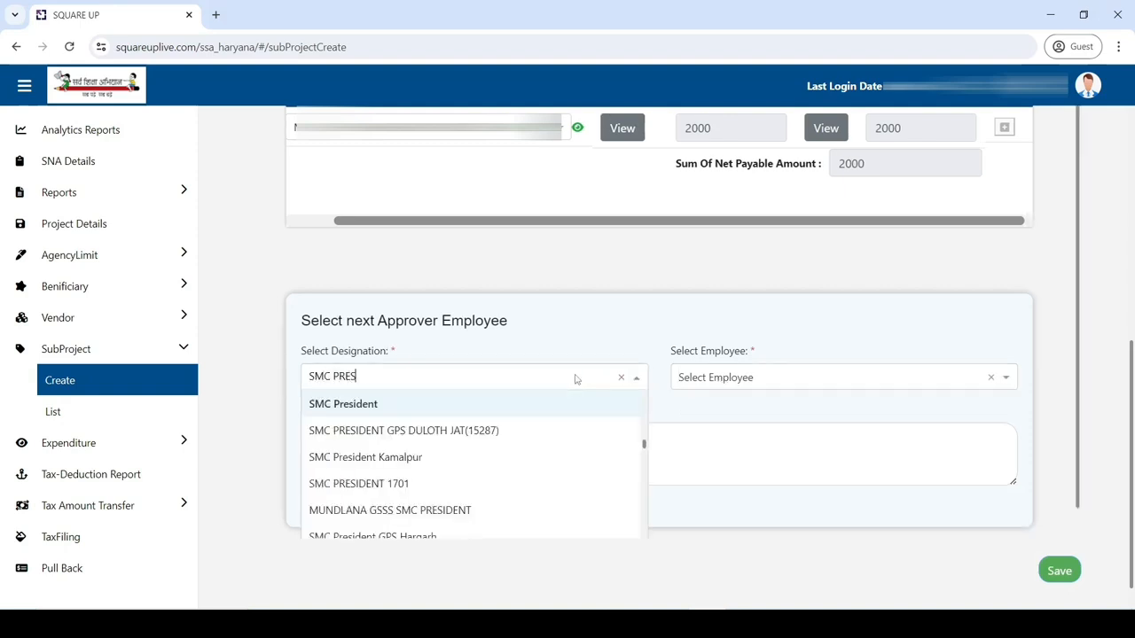
type("IDENT")
scroll(517, 463, "down", 5)
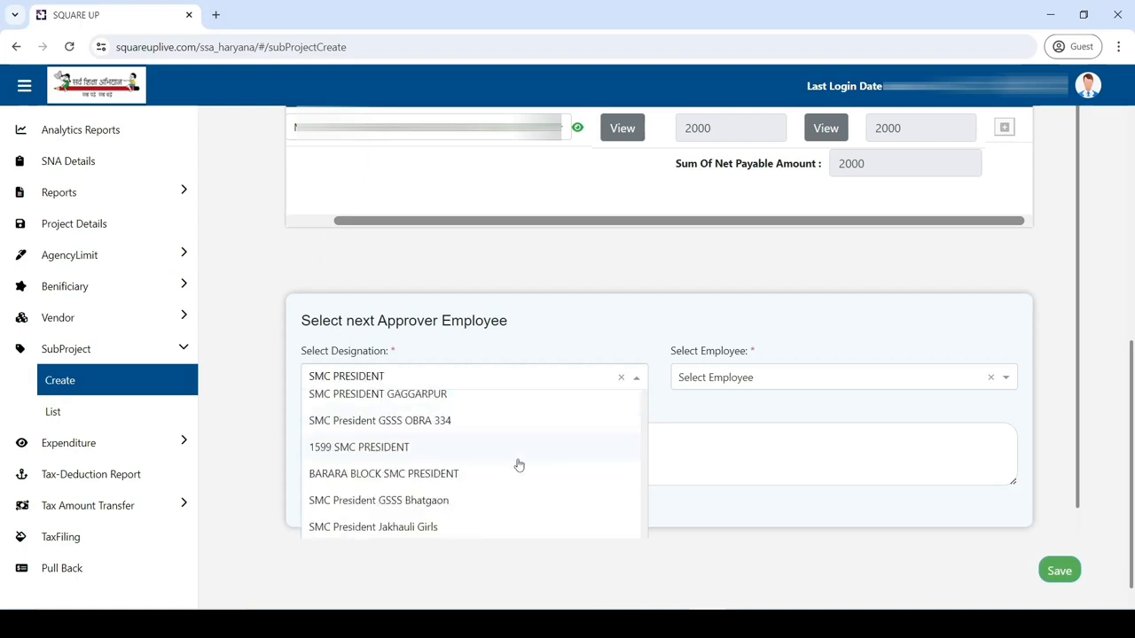
scroll(519, 464, "down", 3)
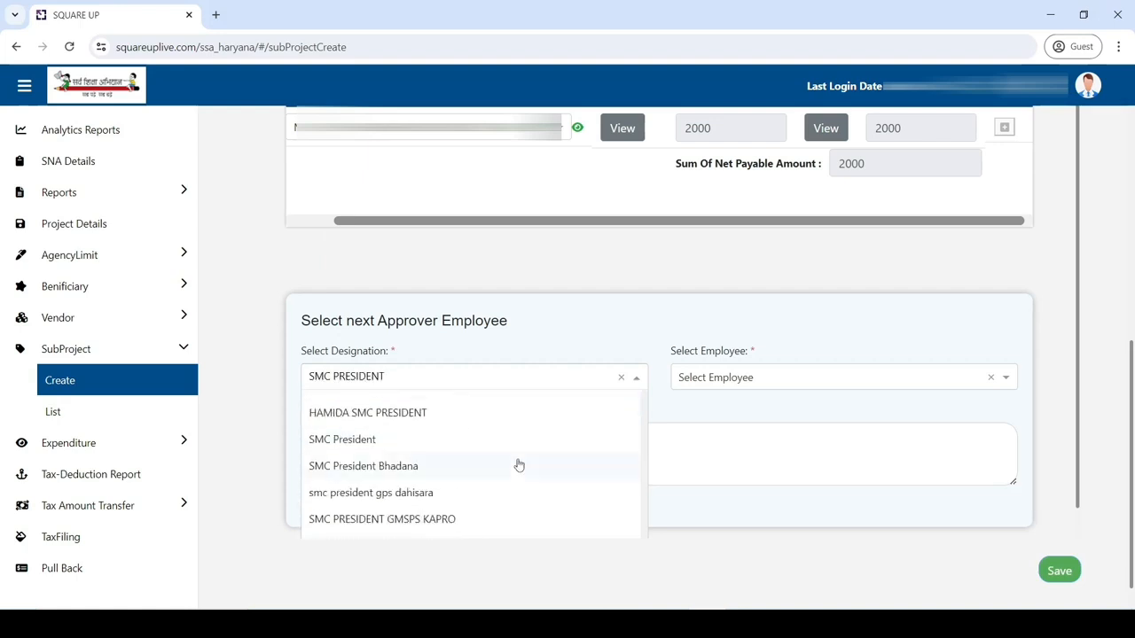
left_click(523, 439)
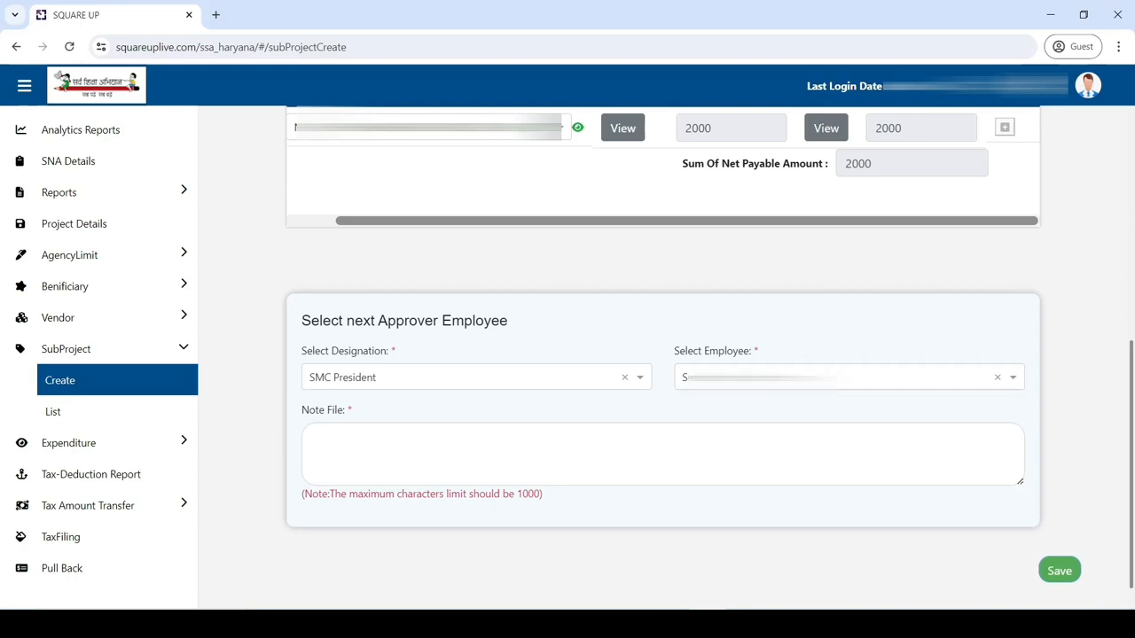
Step: Assign the second SMC President employee and add the note 'DETAILS OK KINDLY APPROVE IT'
left_click(848, 378)
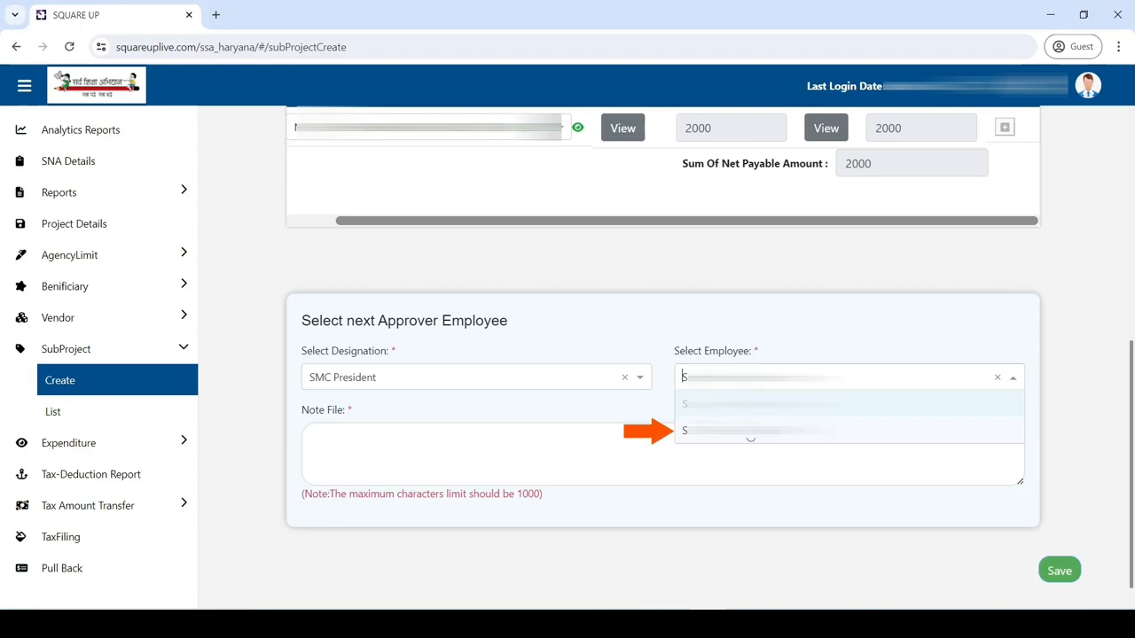
left_click(750, 432)
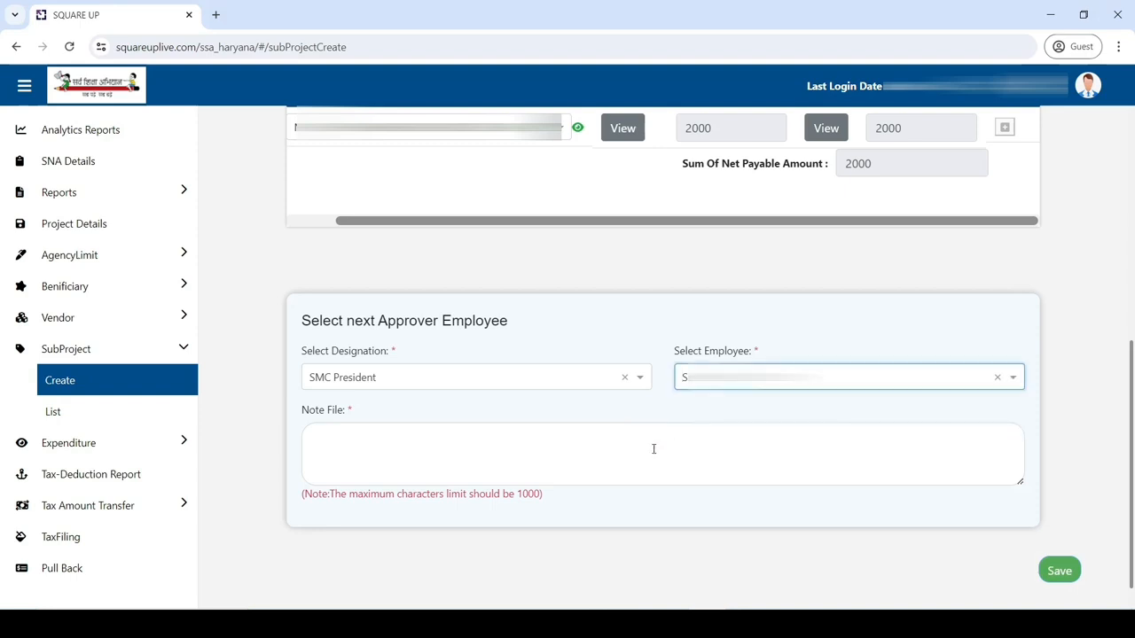
left_click(628, 457)
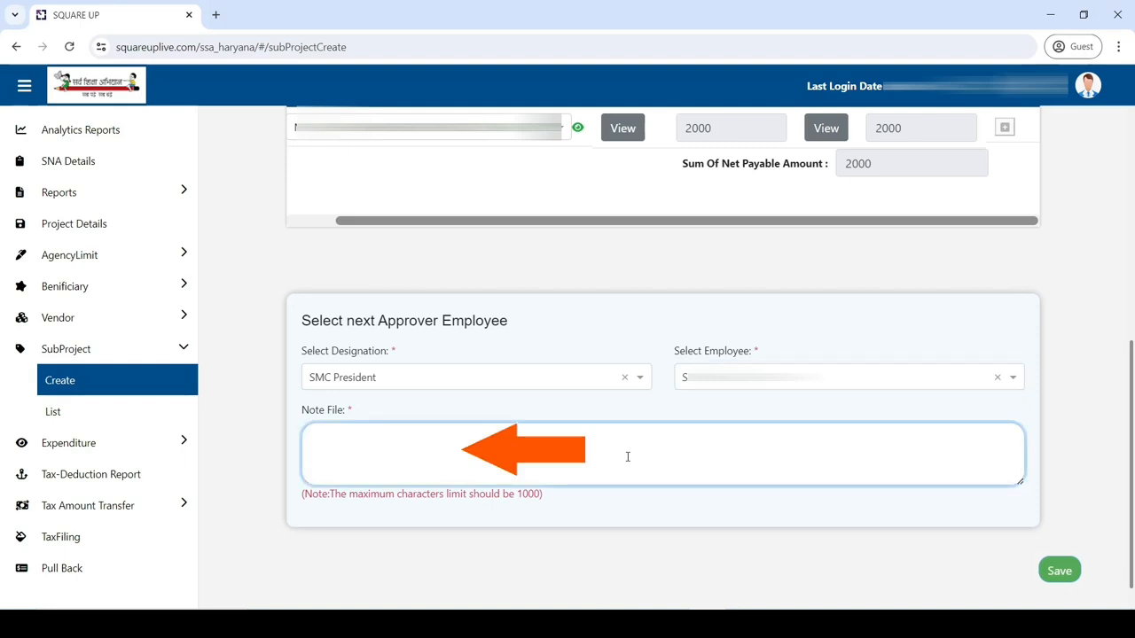
type("DETAILS O")
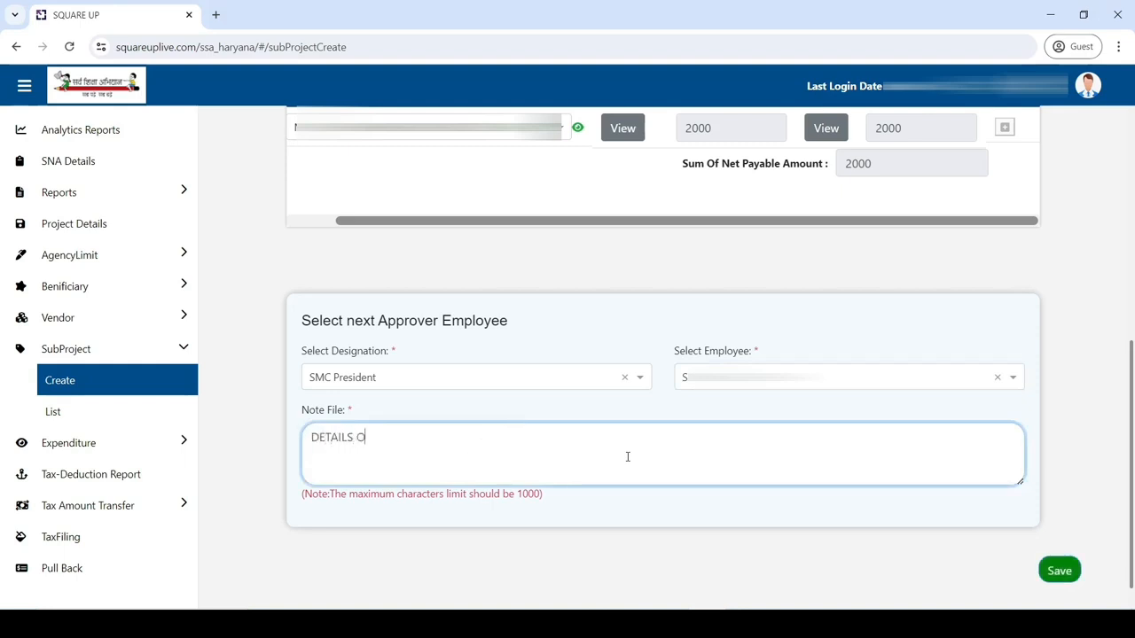
type("K KINDLY APPRVOVE")
key("BackSpace")
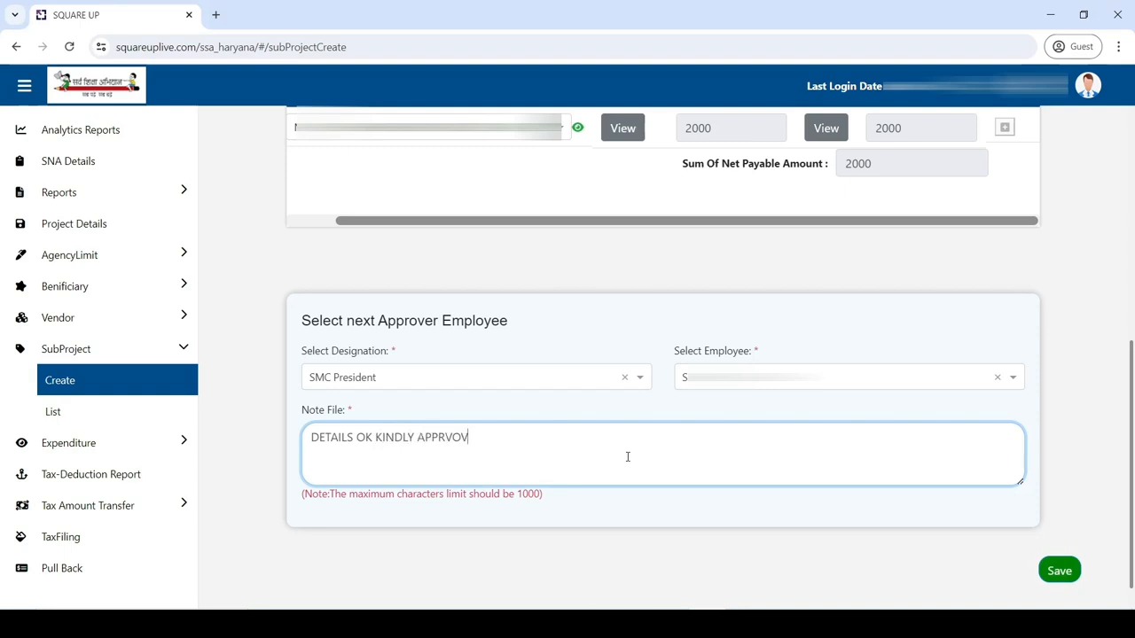
key("BackSpace")
key("BackSpace")
key("BackSpace")
type("OVE IT")
Step: Save the subproject for approval and log out of the account
left_click(1058, 573)
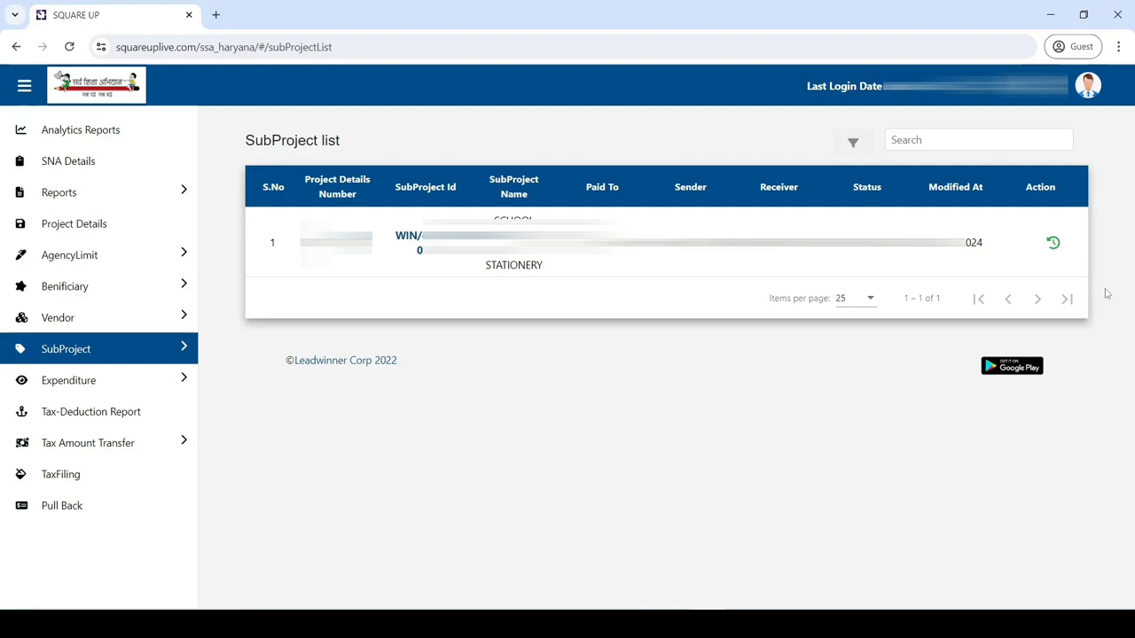
left_click(1088, 88)
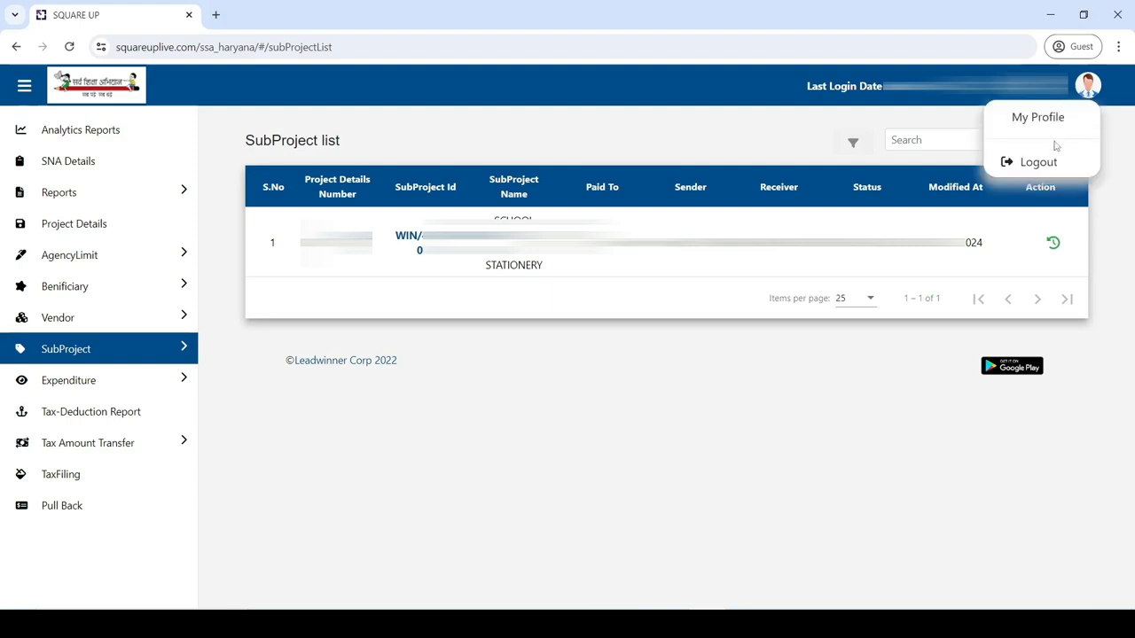
left_click(1050, 163)
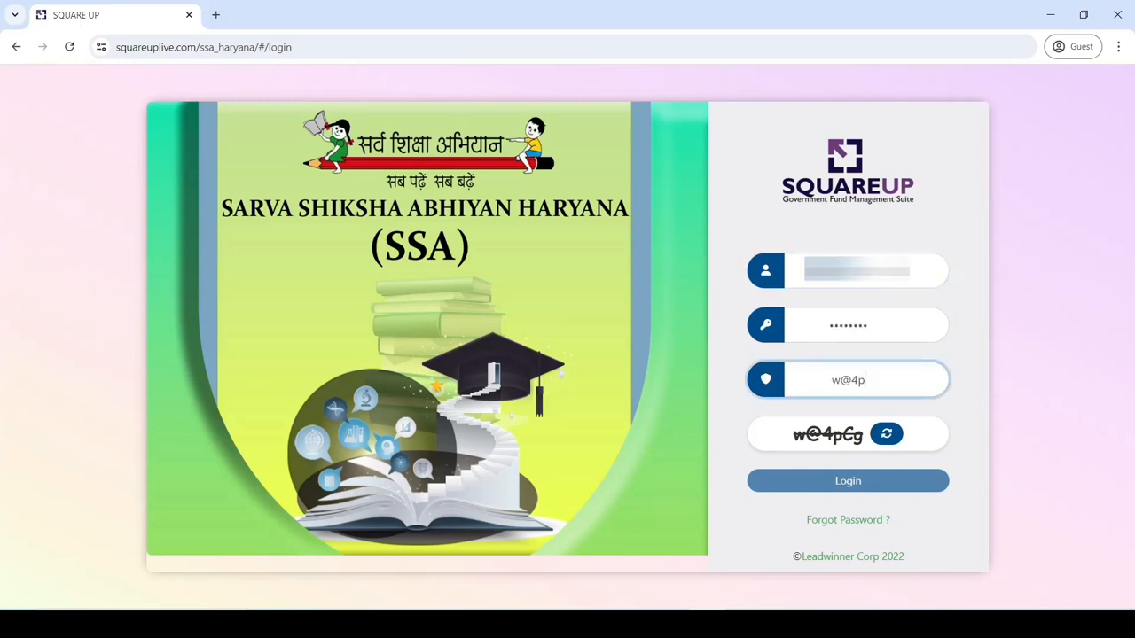
Step: Complete the captcha, sign back in, and open the SubProject list
type("Cg")
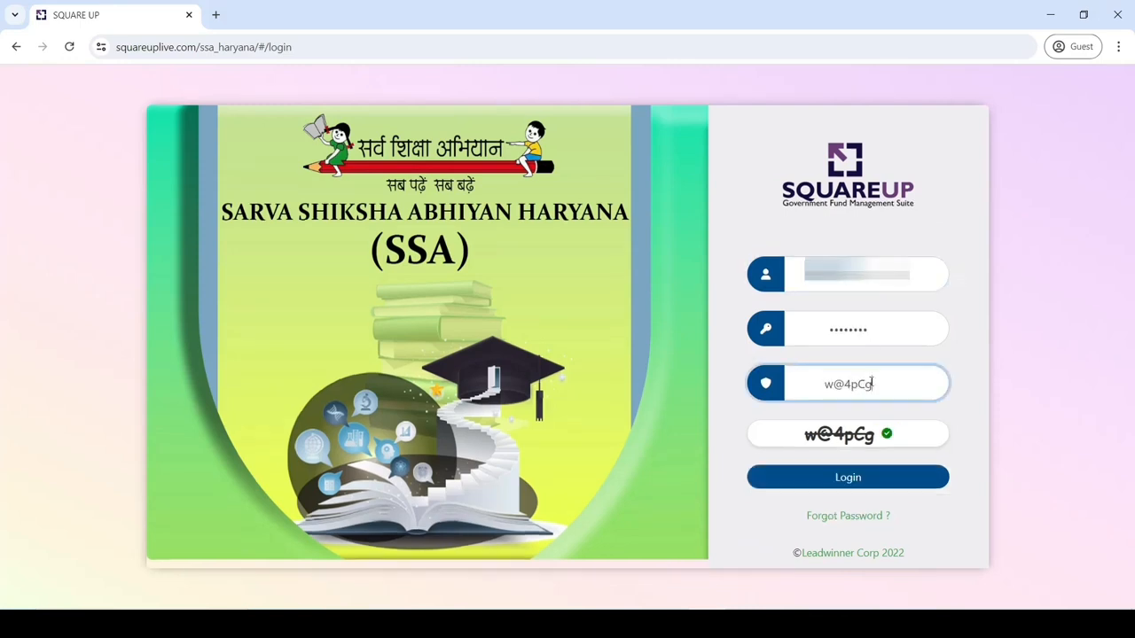
left_click(867, 478)
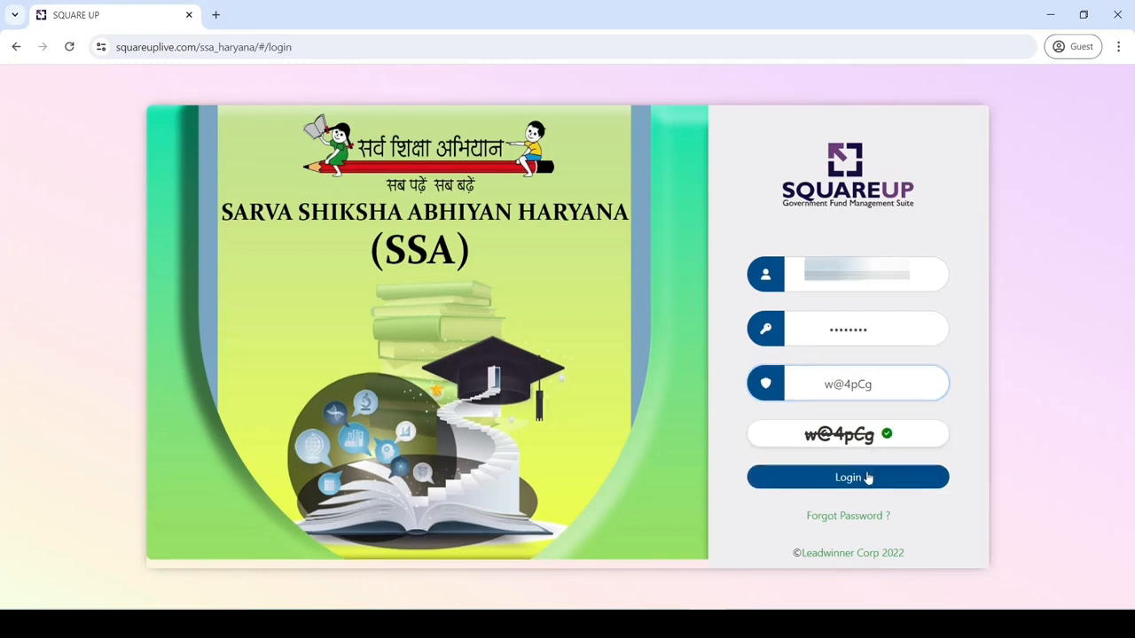
left_click(867, 478)
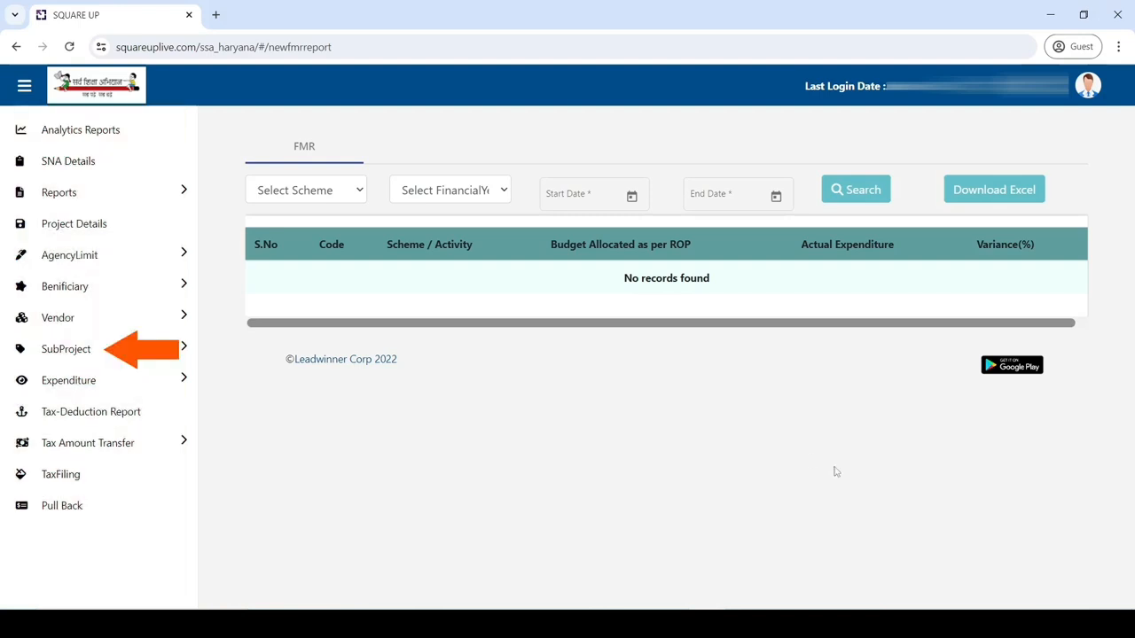
left_click(101, 345)
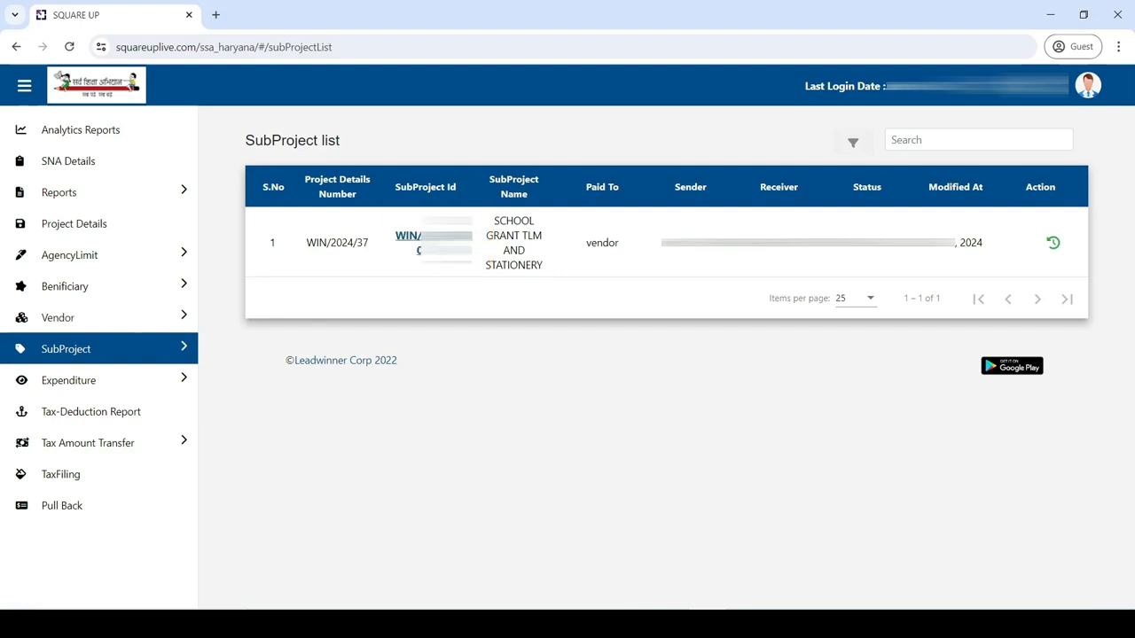
Step: Open the SCHOOL GRANT TLM AND STATIONERY subproject's details and select Approve & Forward
left_click(432, 241)
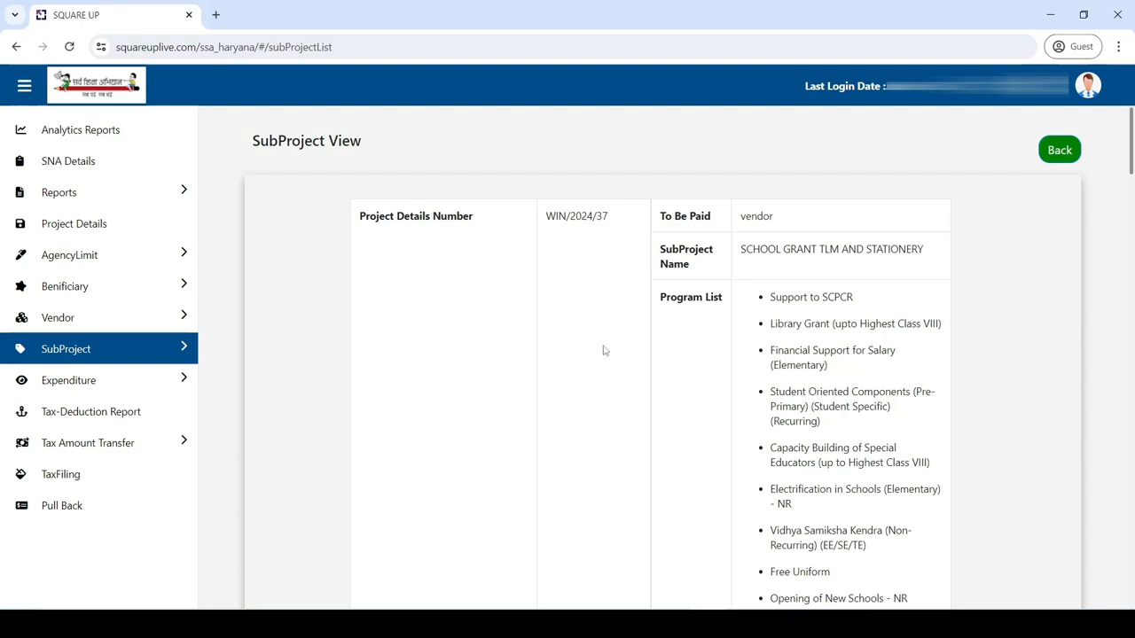
left_click_drag(1131, 161, 1130, 536)
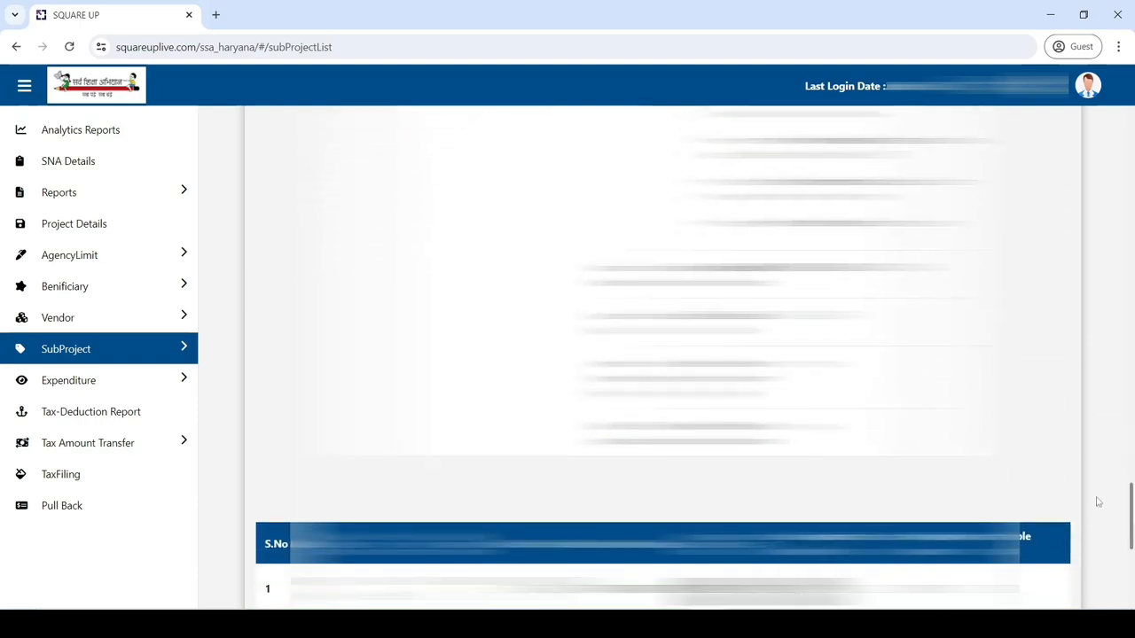
left_click_drag(1131, 534, 1131, 593)
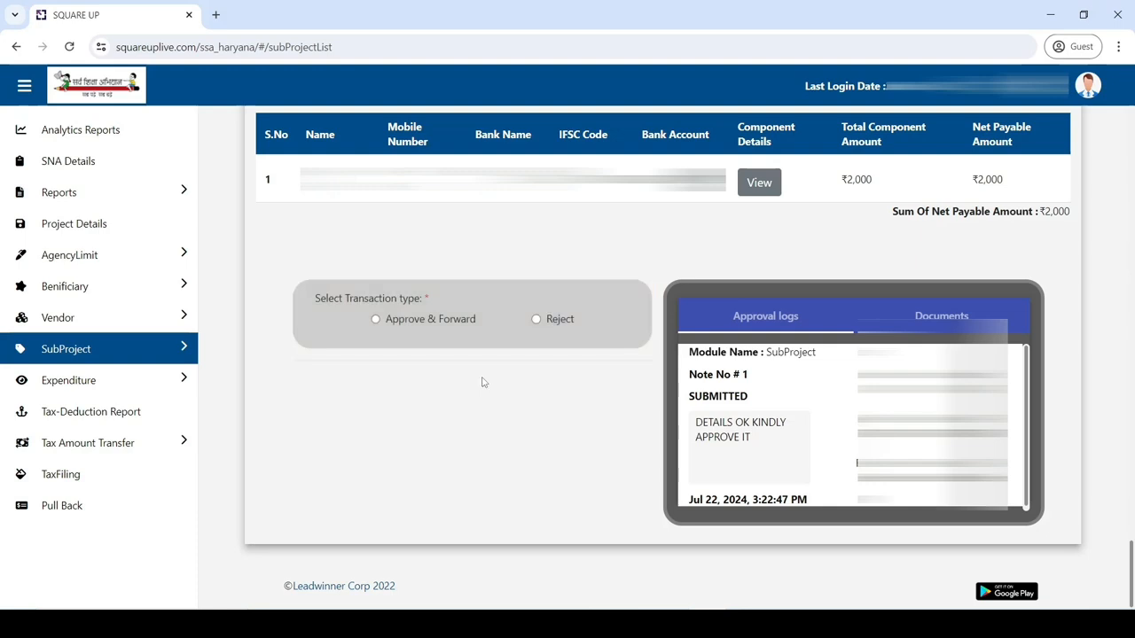
left_click(376, 319)
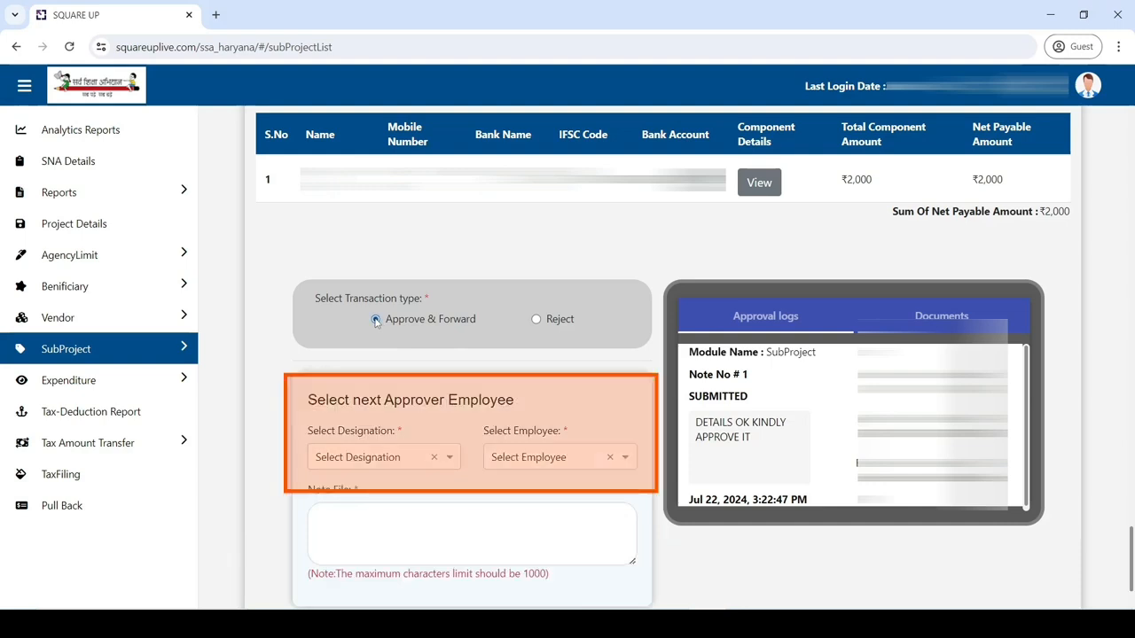
Step: Set the next approver's designation to ESHM and choose the approving employee
left_click(379, 457)
type("eshm")
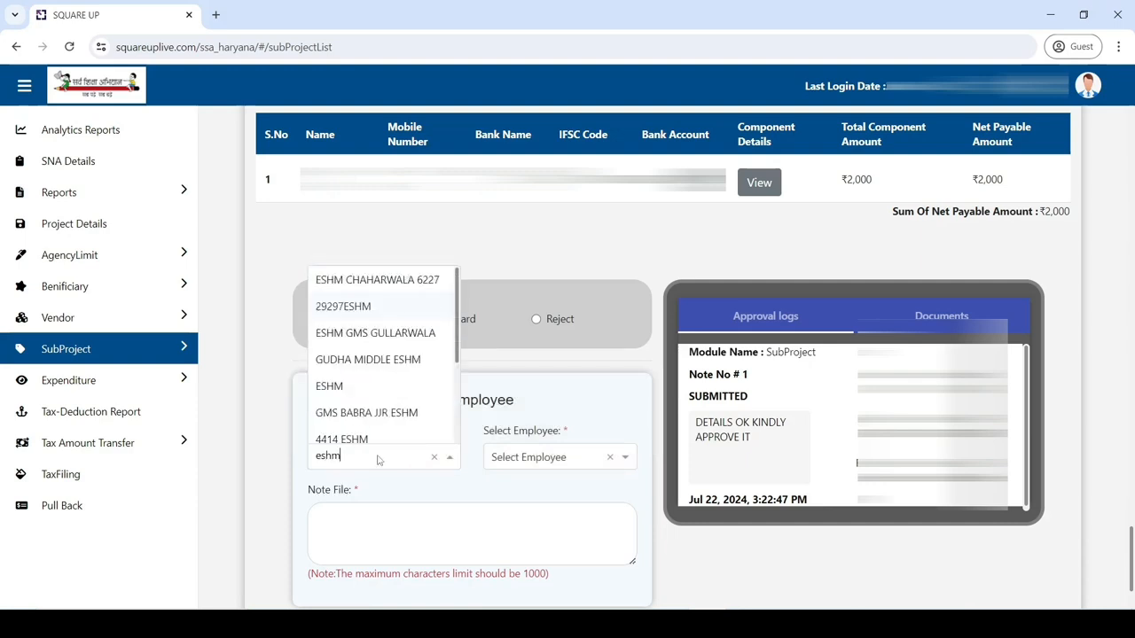
left_click(358, 393)
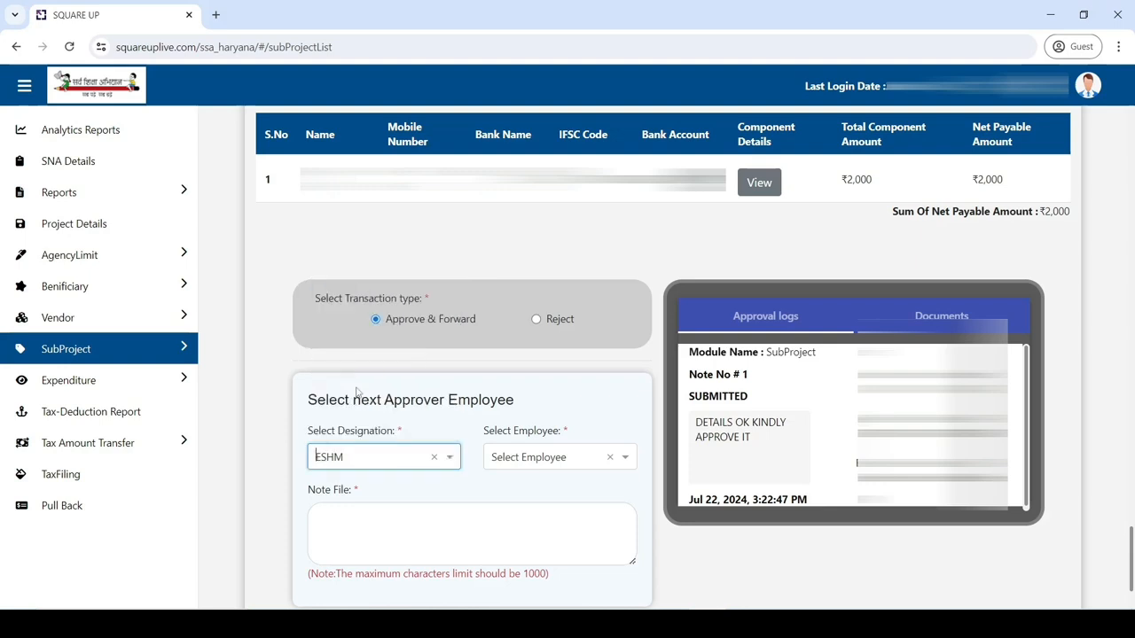
left_click(556, 458)
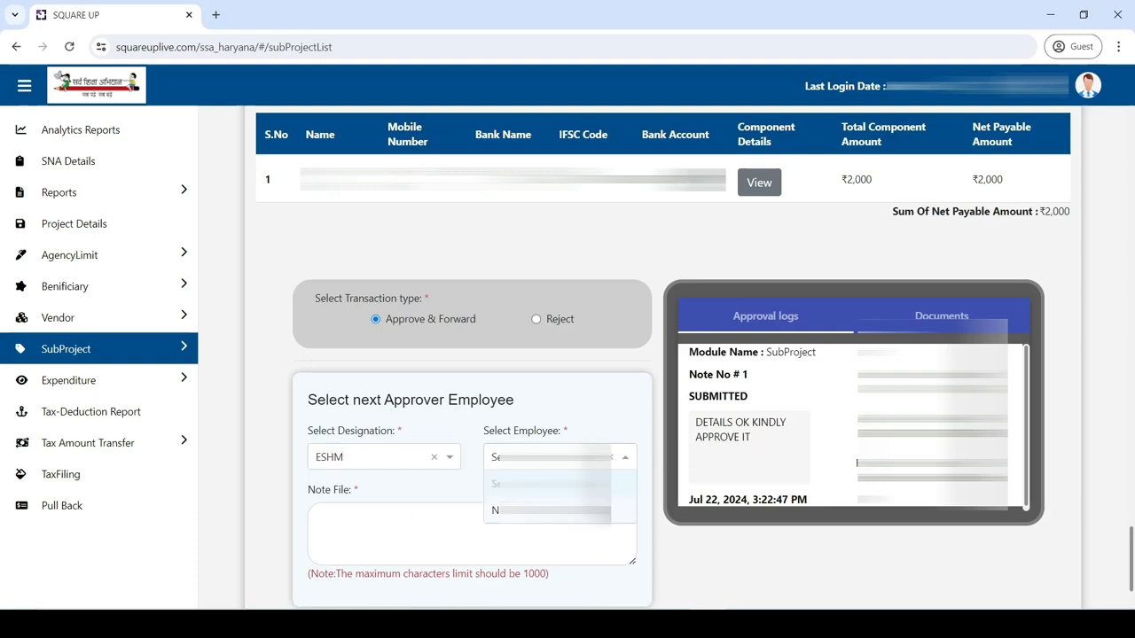
left_click(551, 511)
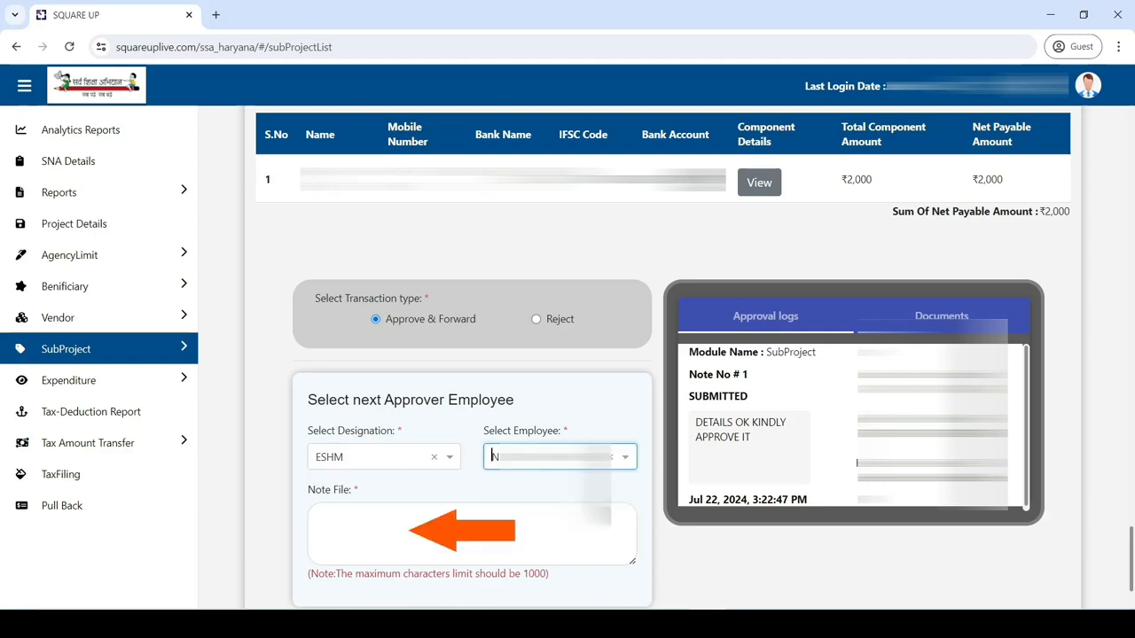
Step: Enter 'DETAILS OK' as the forwarding note, fixing the typo
left_click(472, 533)
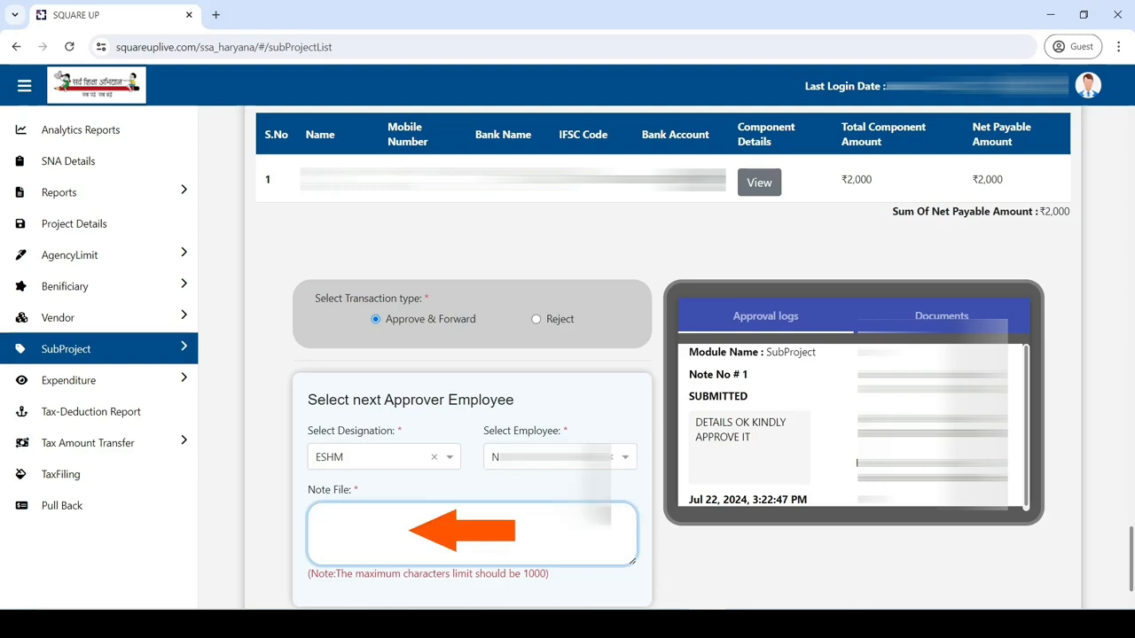
type("DETAILS IK")
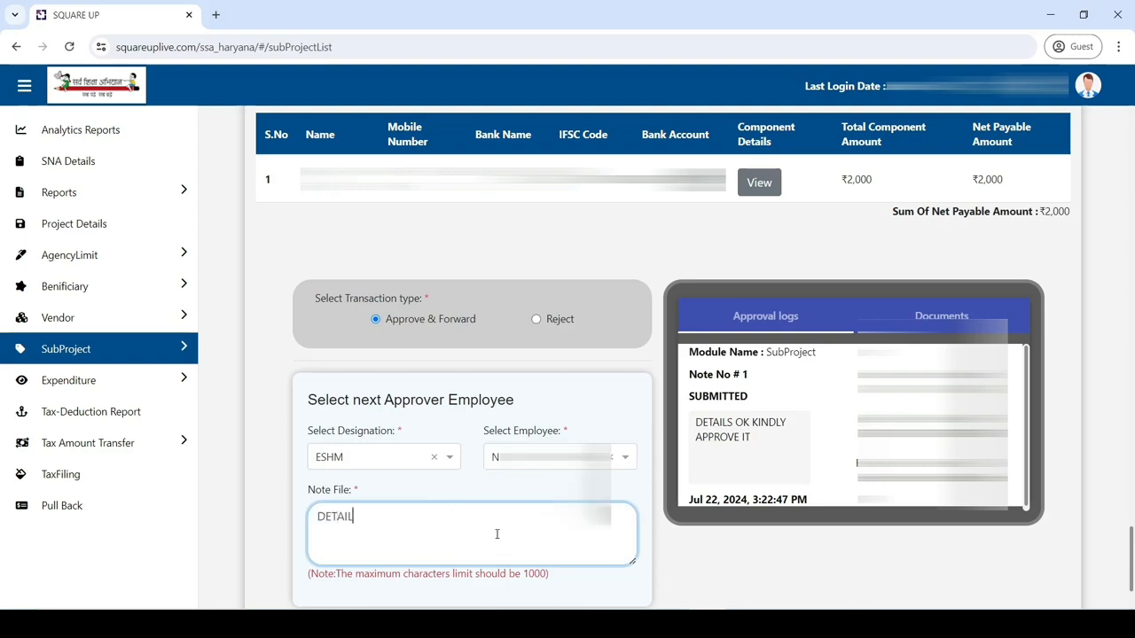
key("BackSpace")
key("BackSpace")
type("OK")
scroll(496, 534, "down", 3)
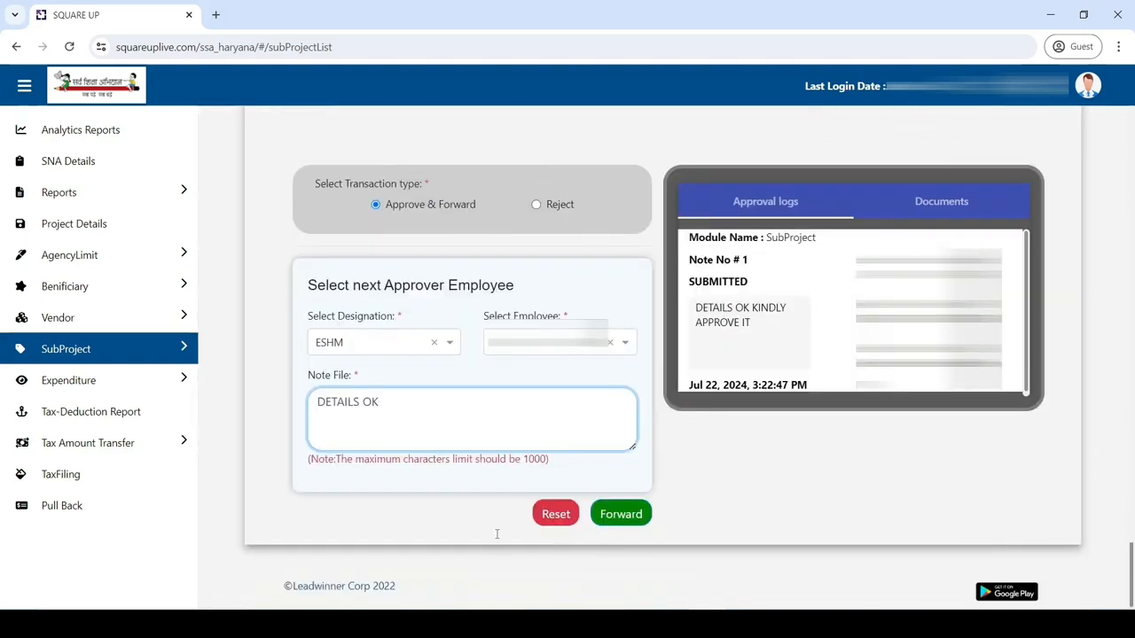
Step: Forward the subproject to the ESHM approver and confirm Yes in the proceed dialog
left_click(607, 524)
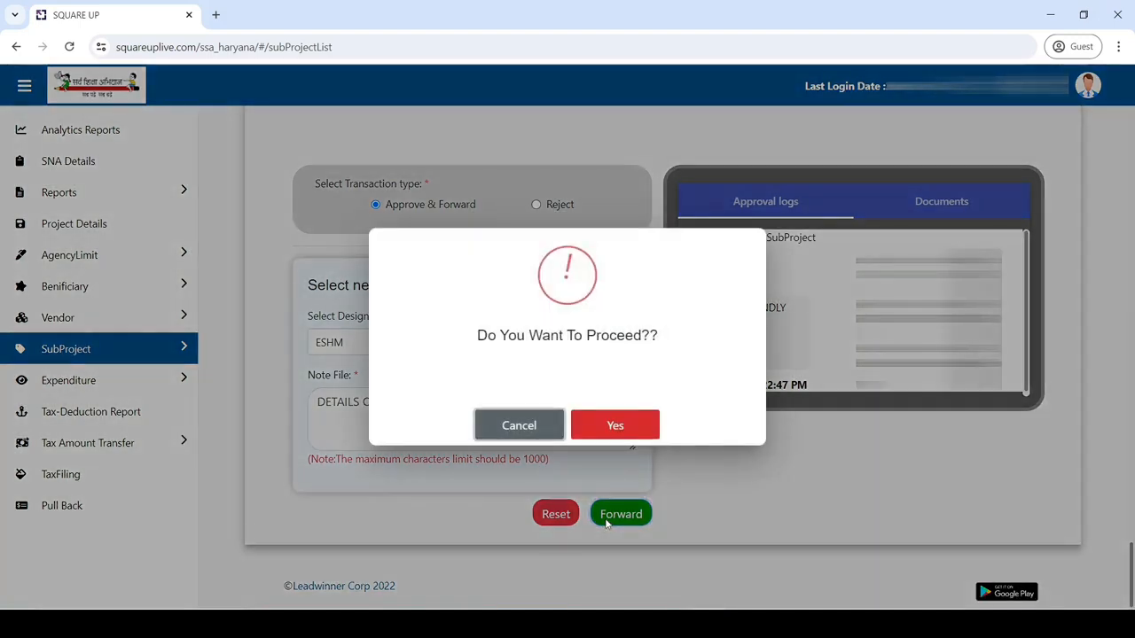
left_click(604, 434)
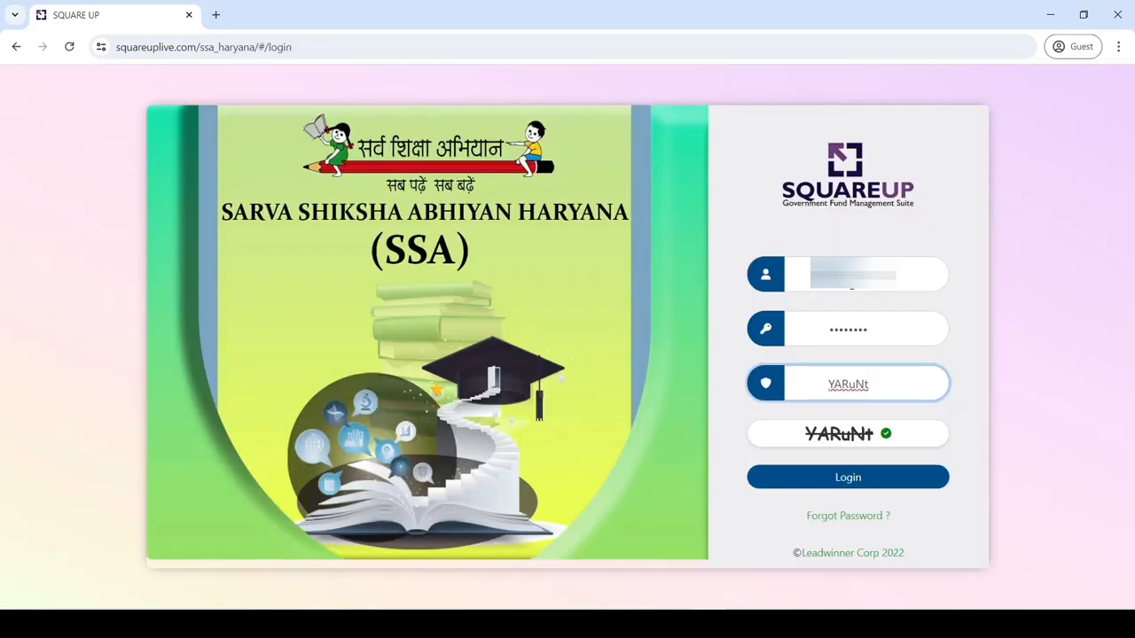
Step: Log in as the next approver with their credentials and captcha
left_click(856, 486)
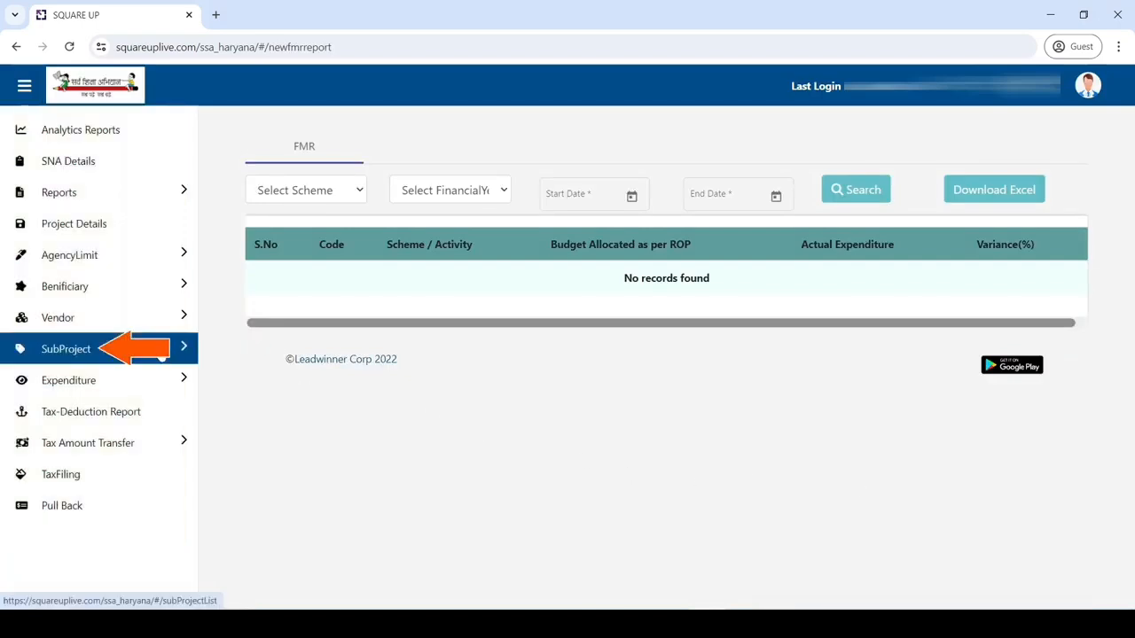
Step: Open the forwarded SCHOOL GRANT TLM AND STATIONERY subproject and scroll to its transaction type panel
left_click(161, 356)
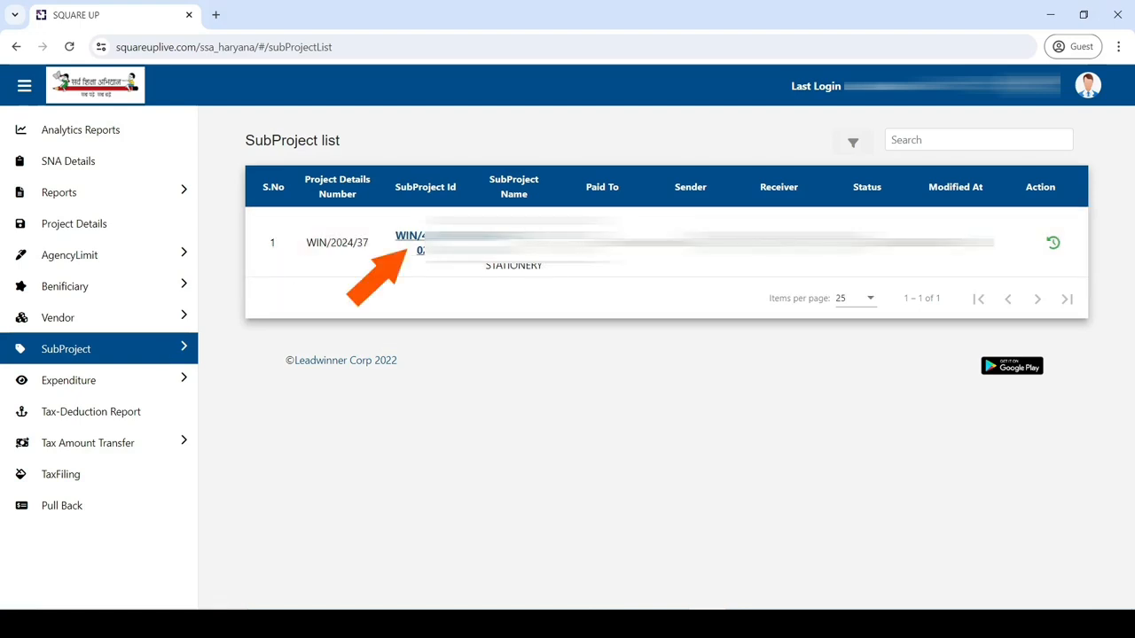
left_click(417, 238)
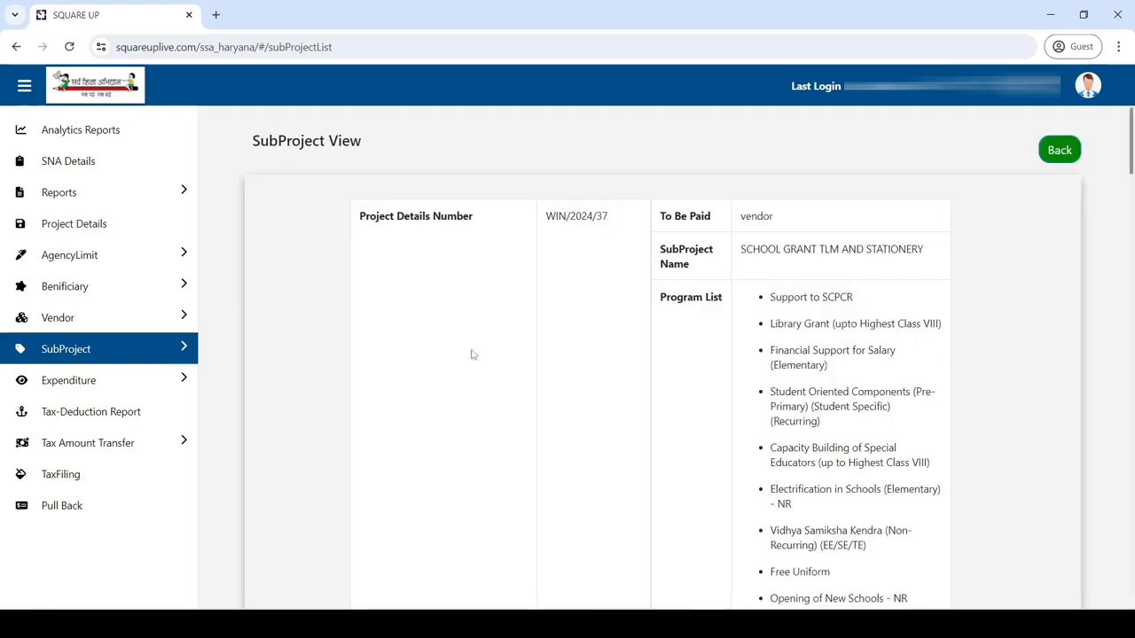
scroll(471, 354, "down", 1)
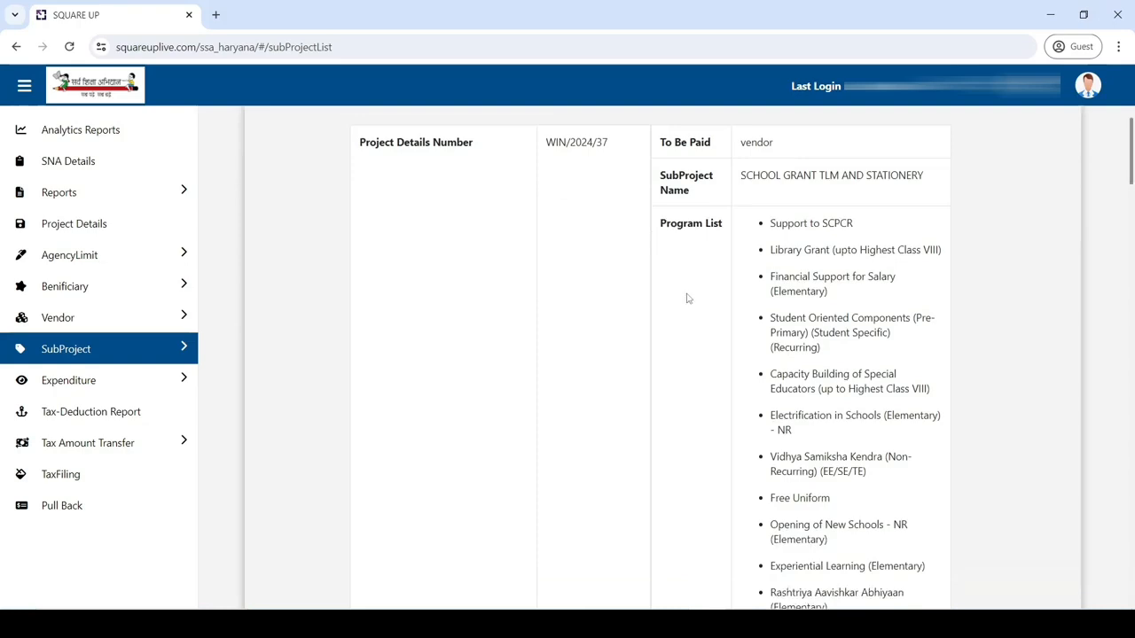
left_click_drag(1131, 152, 1131, 572)
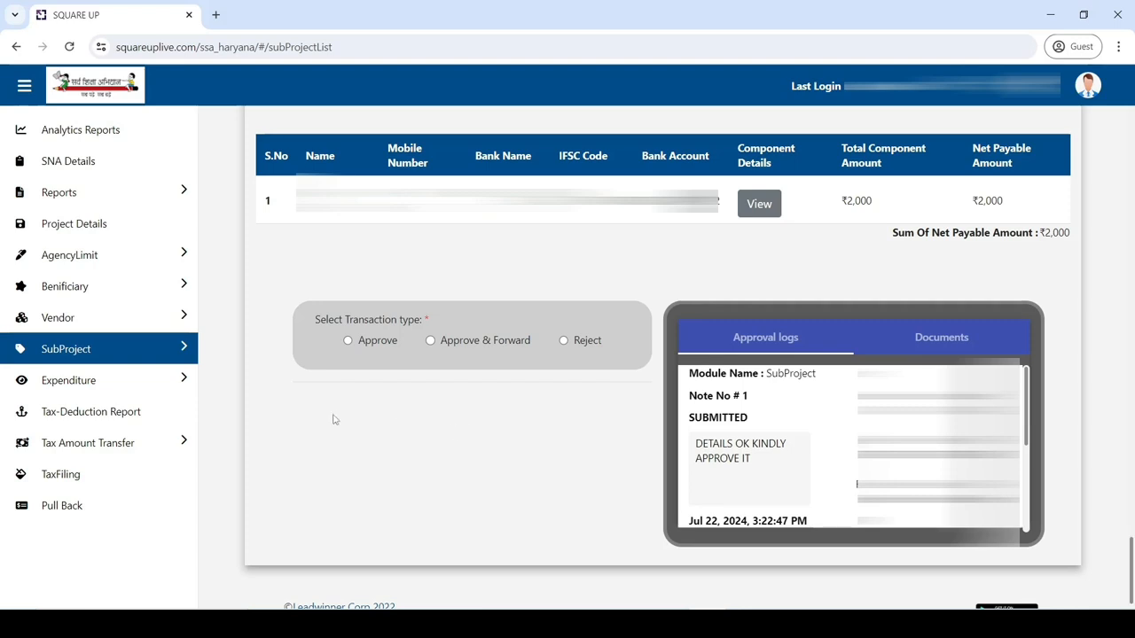
Step: Select Approve and verify the one-time approval code
left_click(347, 341)
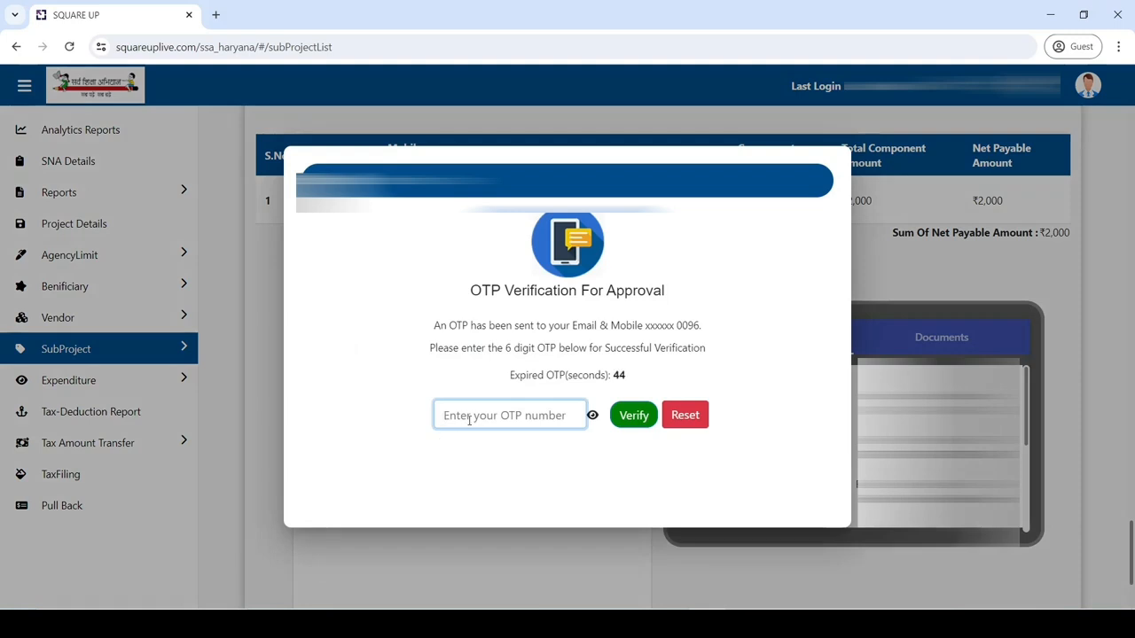
type("••")
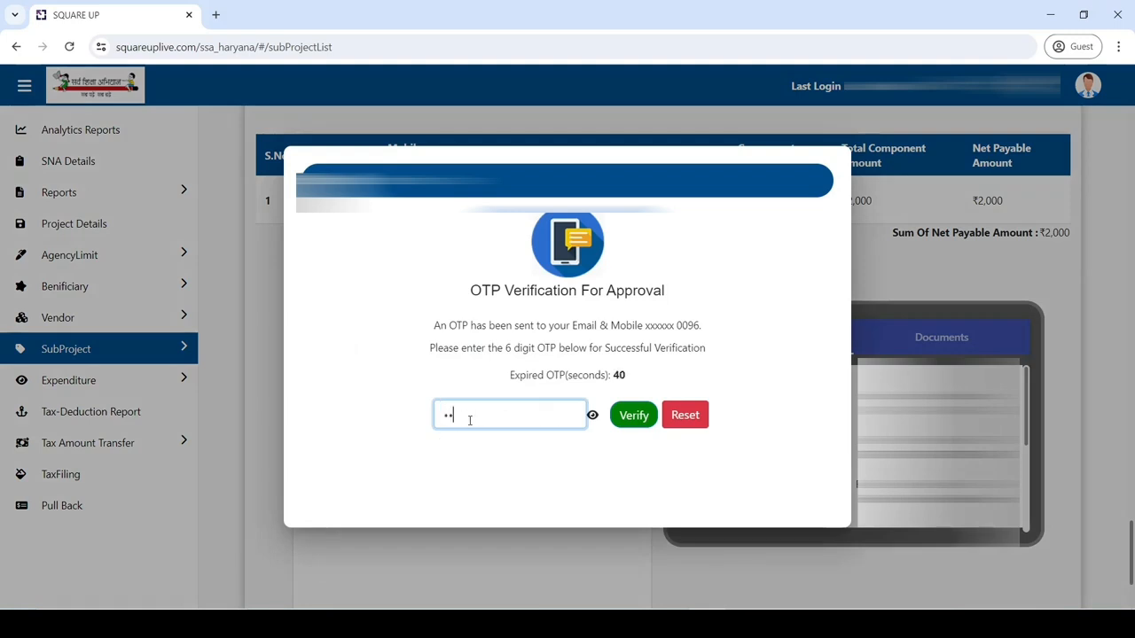
type("••••")
left_click(626, 423)
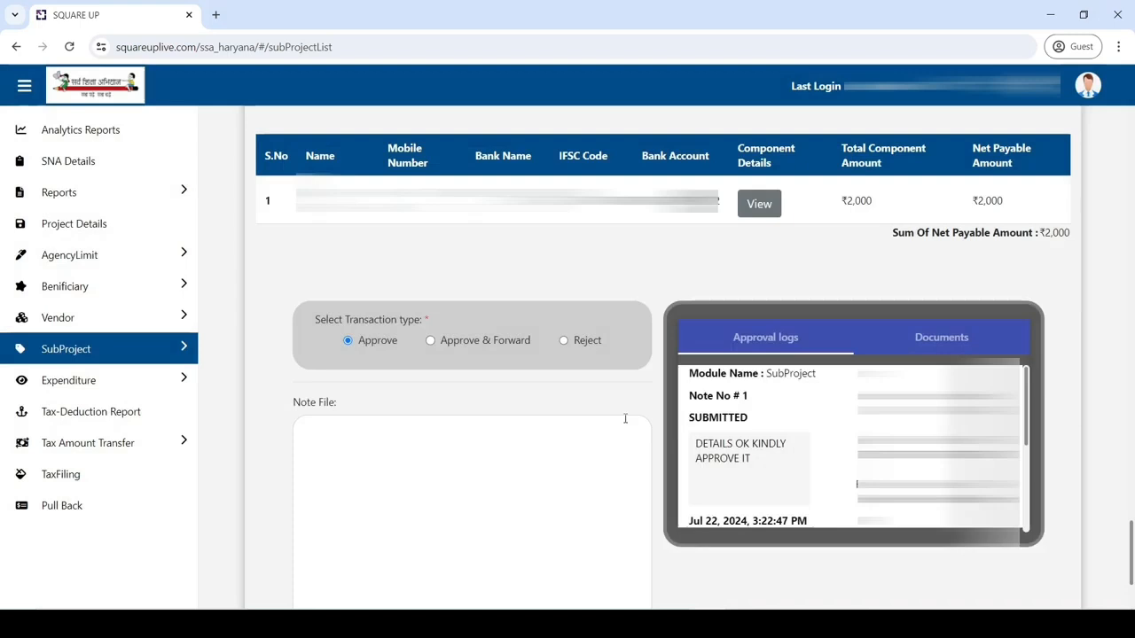
Step: Add the note 'VERIFIED', validate the record, and approve the subproject payment
left_click(550, 453)
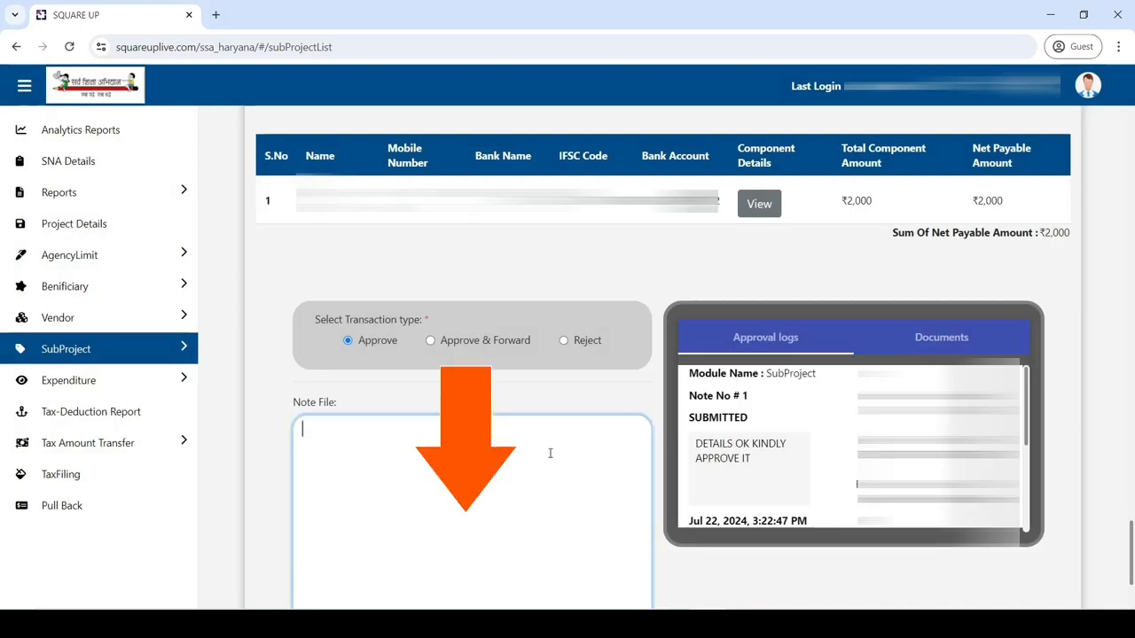
type("VERIFIED")
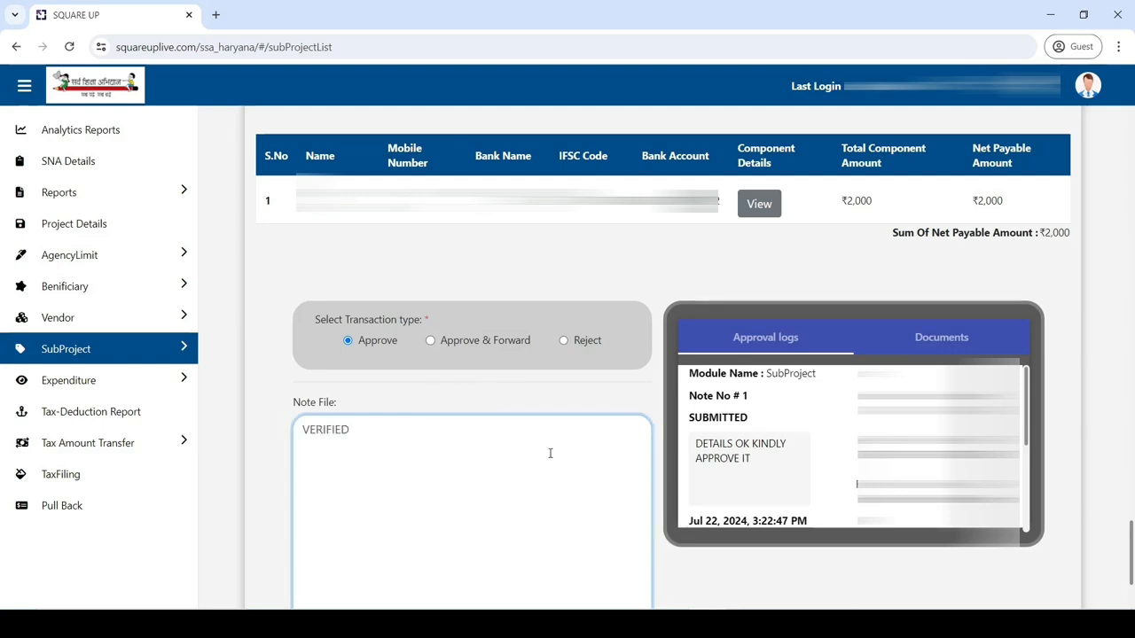
scroll(550, 453, "down", 1)
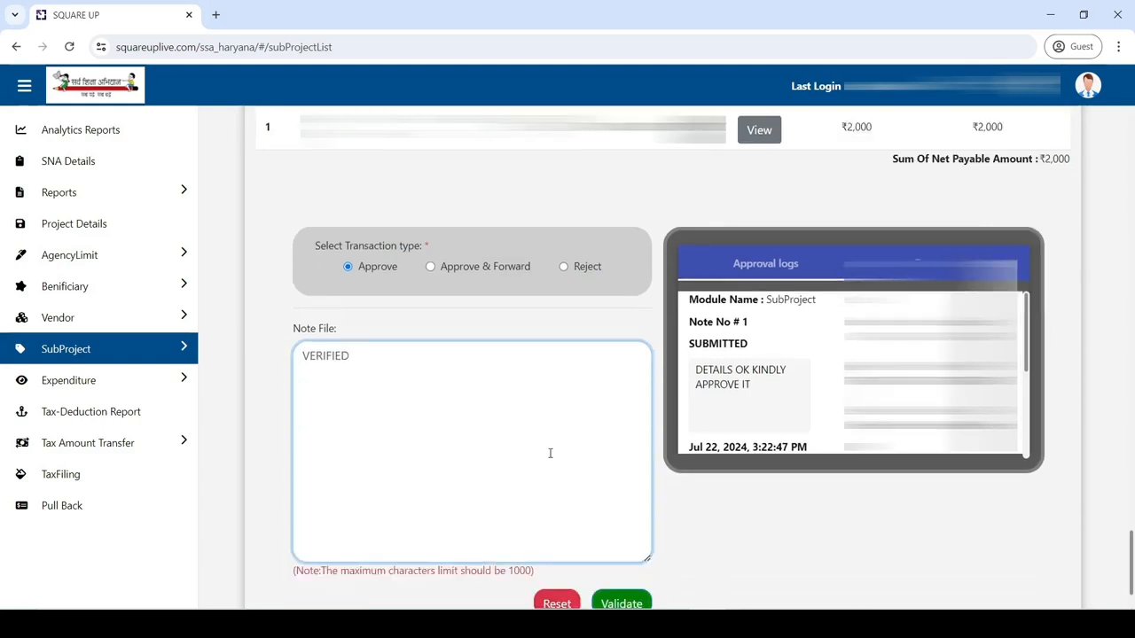
scroll(550, 453, "down", 1)
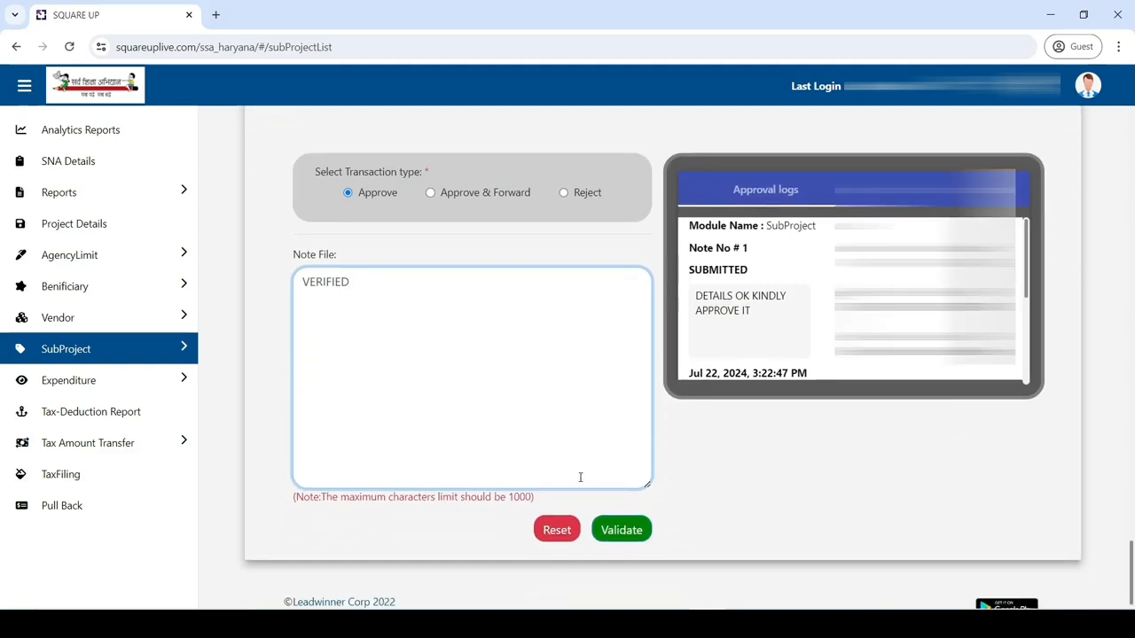
left_click(621, 530)
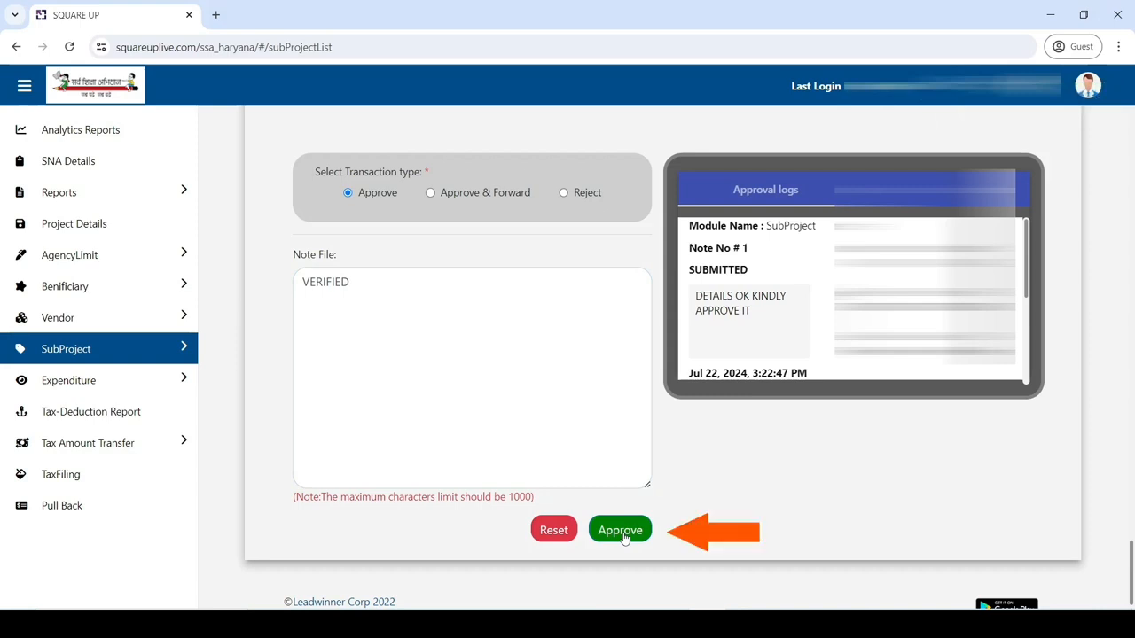
left_click(620, 532)
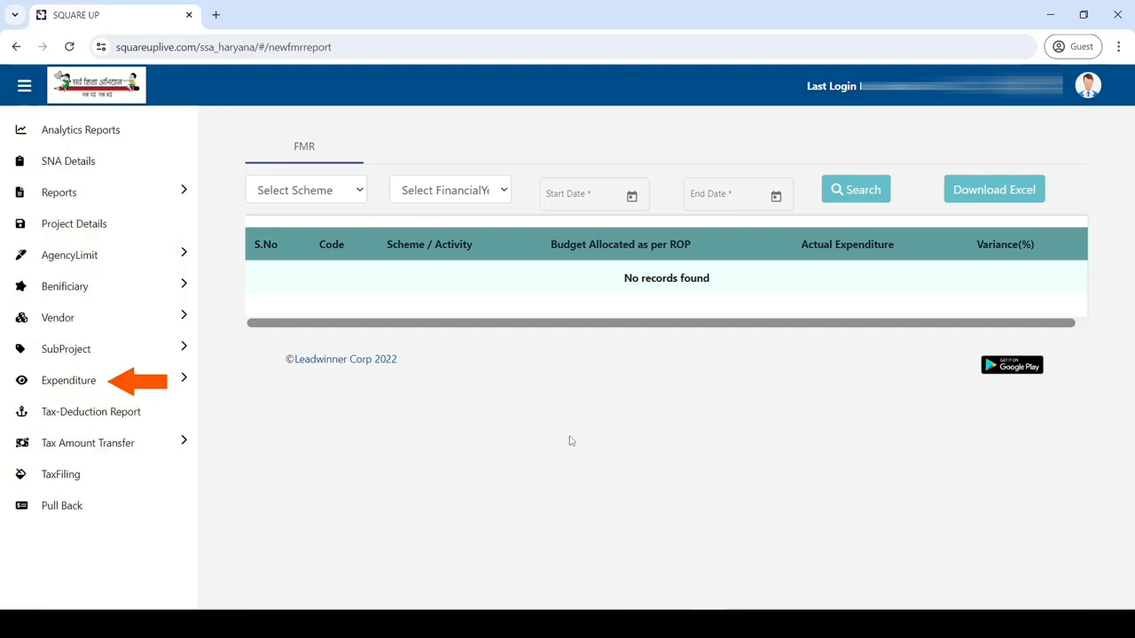
Step: Open Expenditure Create from the Expenditure section of the sidebar
left_click(142, 394)
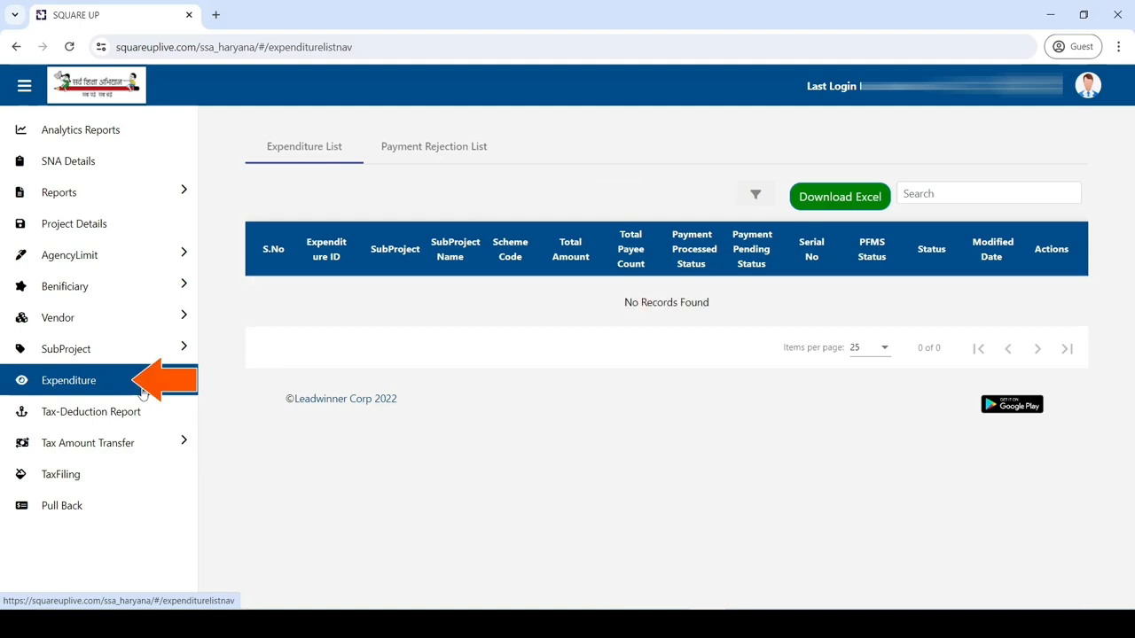
left_click(142, 390)
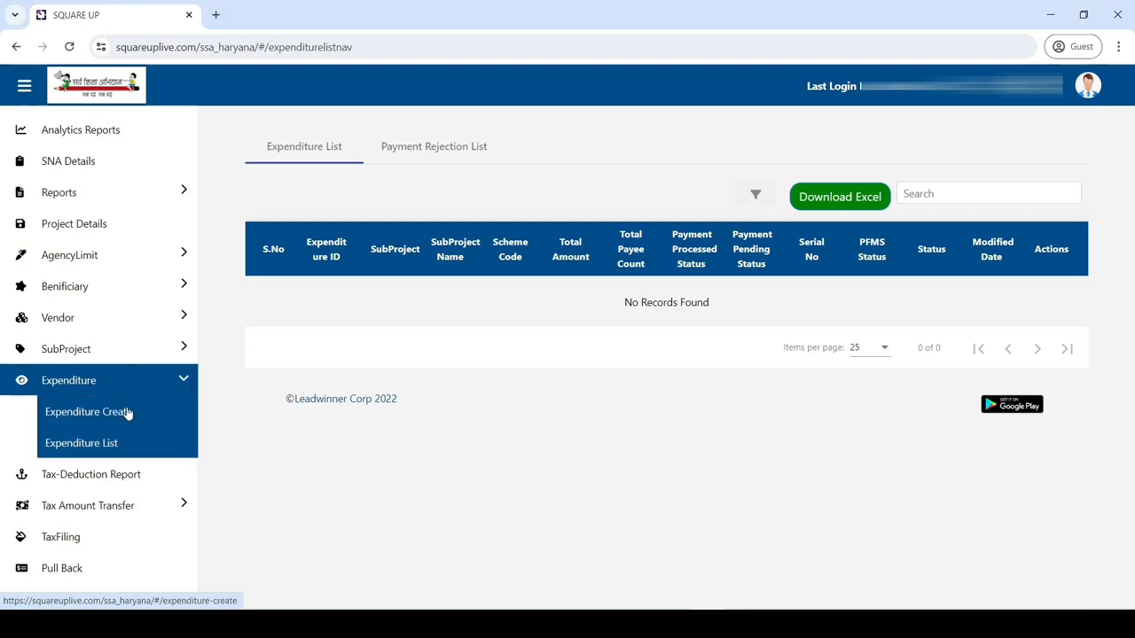
left_click(127, 413)
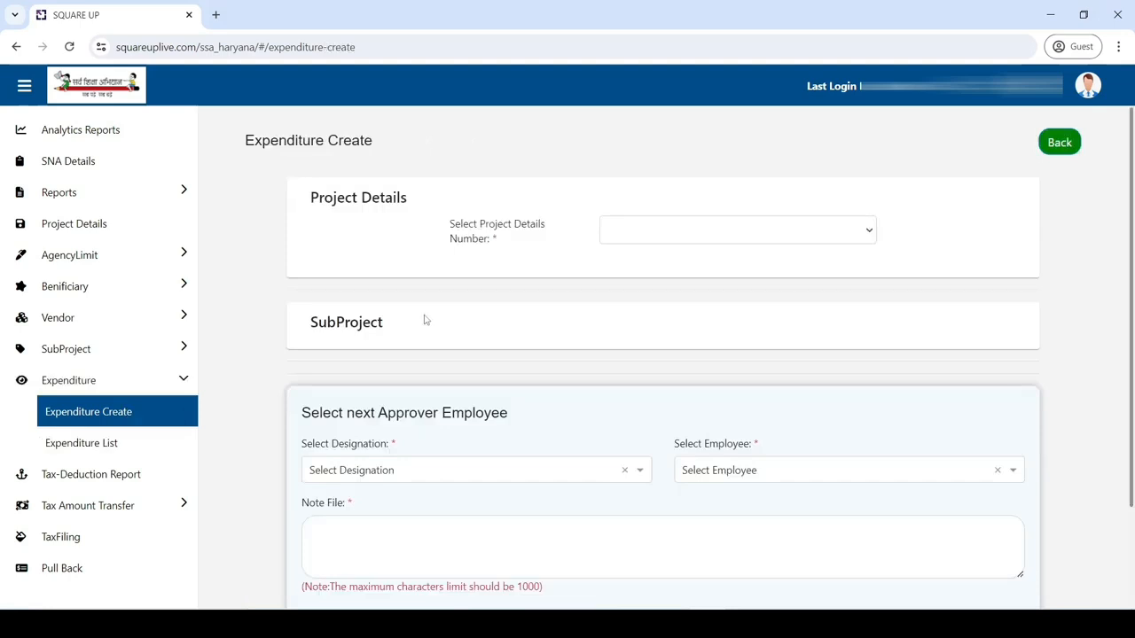
Step: Select project WIN/2024/37 and subproject SCHOOL GRANT TLM AND STATIONERY for the expenditure
left_click(818, 238)
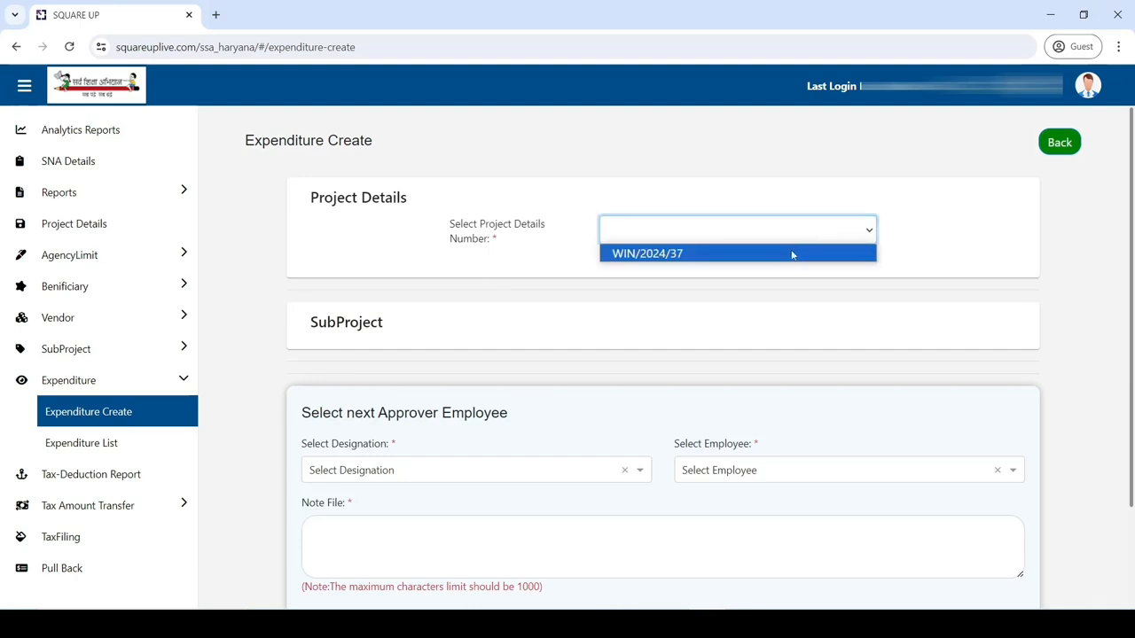
left_click(791, 254)
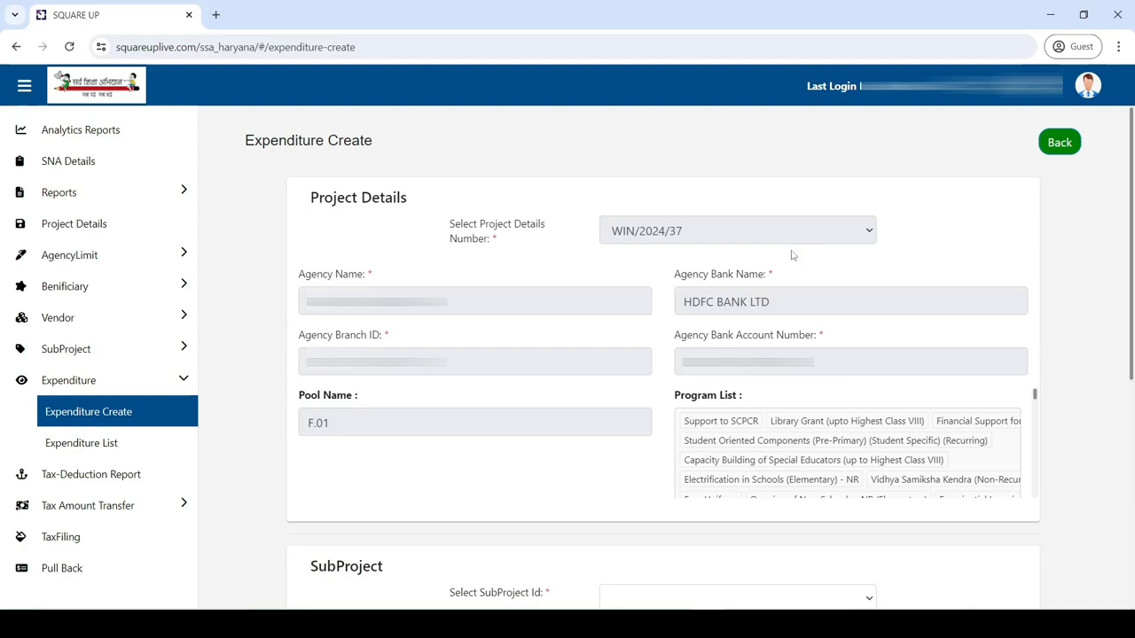
scroll(793, 255, "down", 5)
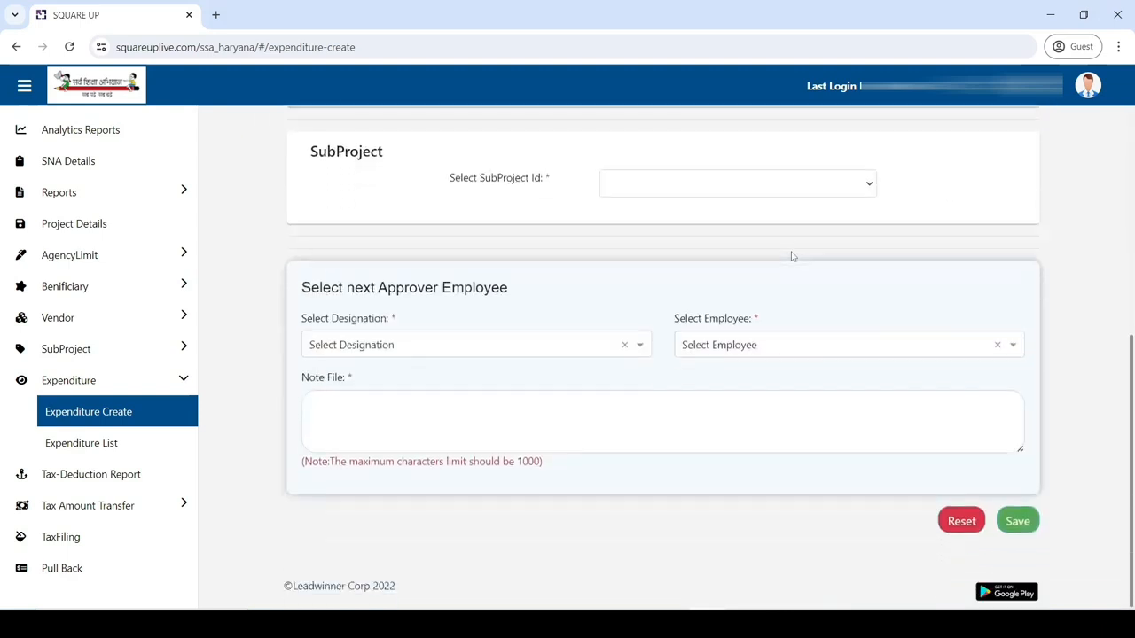
left_click(761, 189)
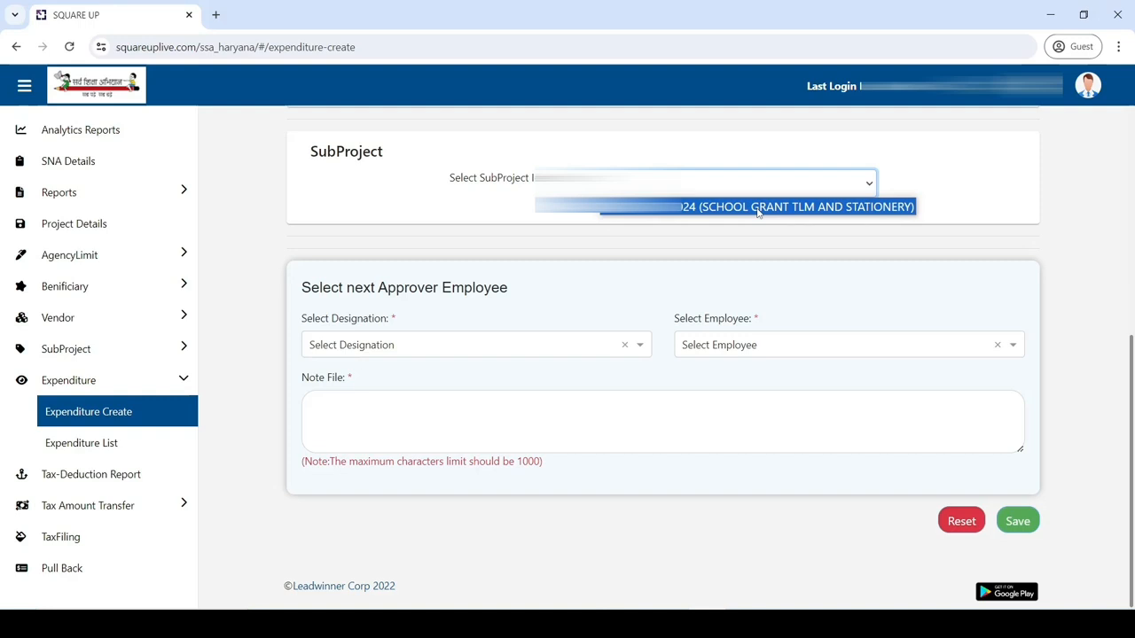
left_click(758, 207)
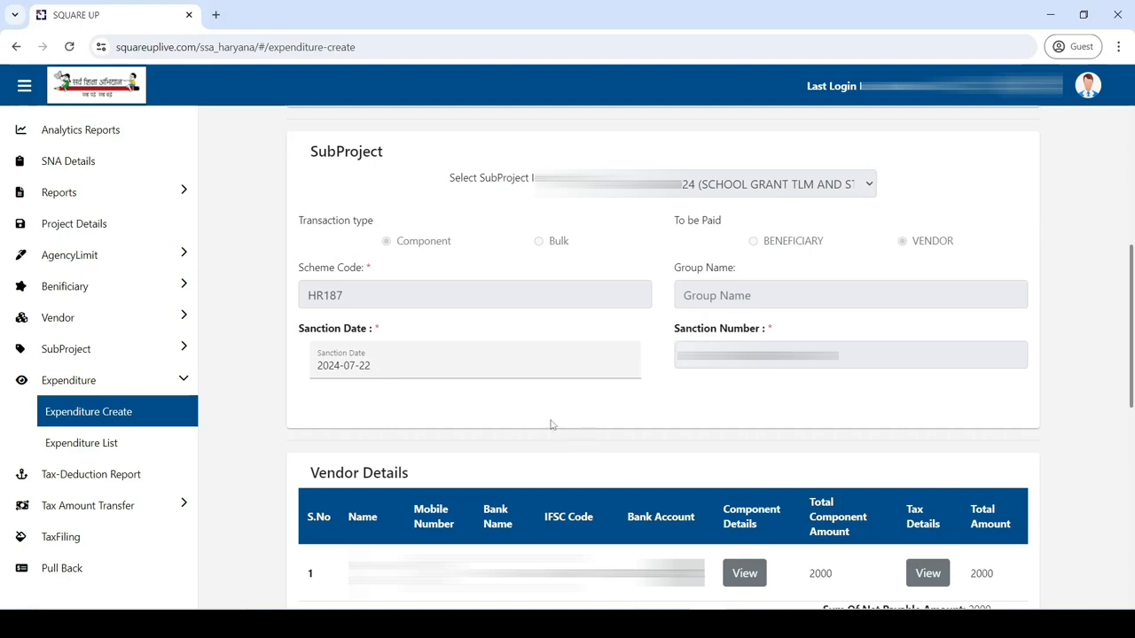
Step: Choose NACH as the payment mode under Payment Details
scroll(549, 425, "down", 2)
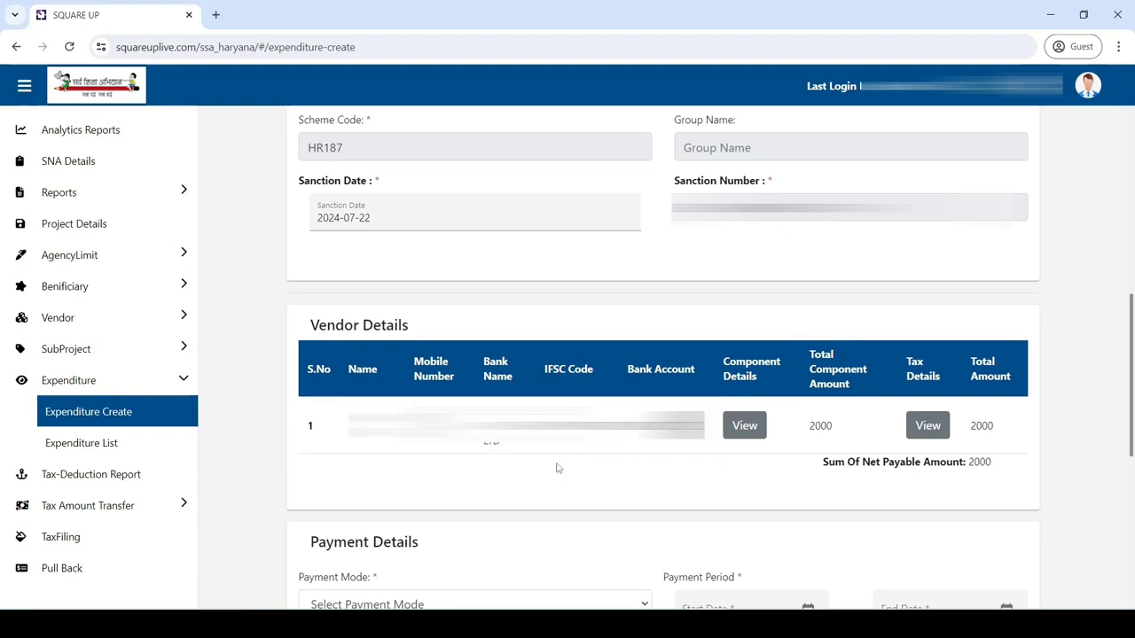
scroll(557, 468, "down", 3)
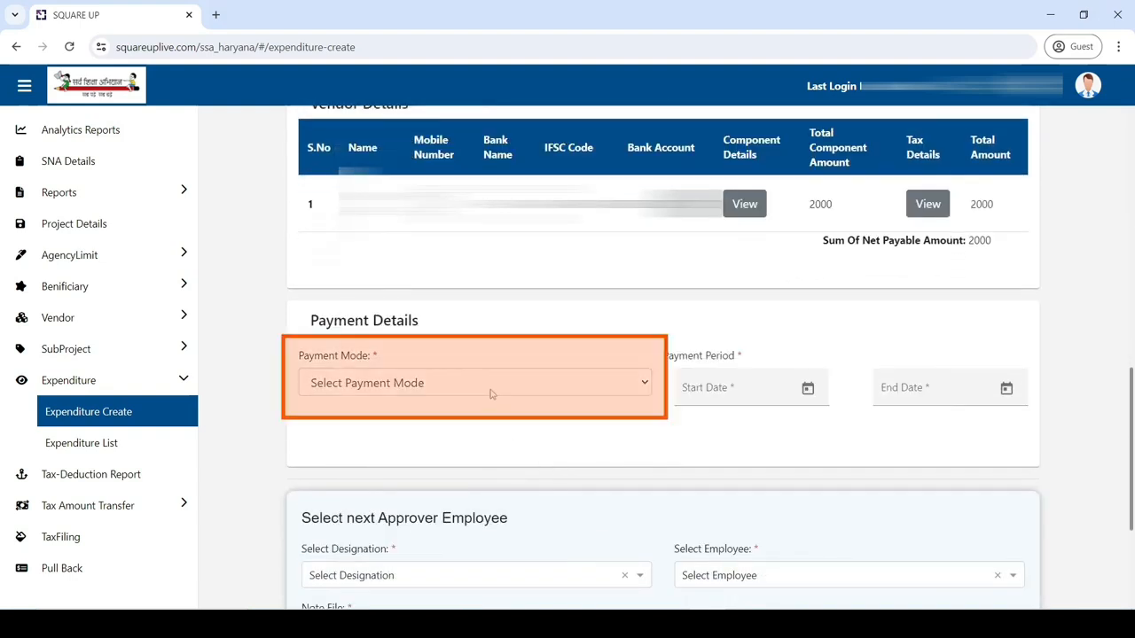
left_click(493, 383)
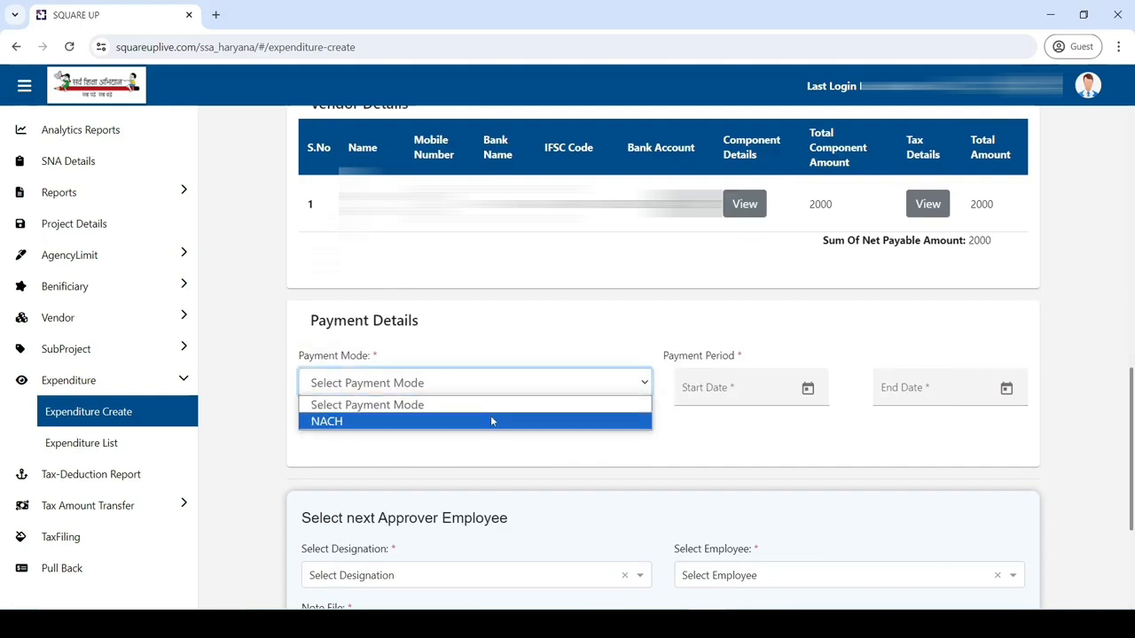
left_click(492, 421)
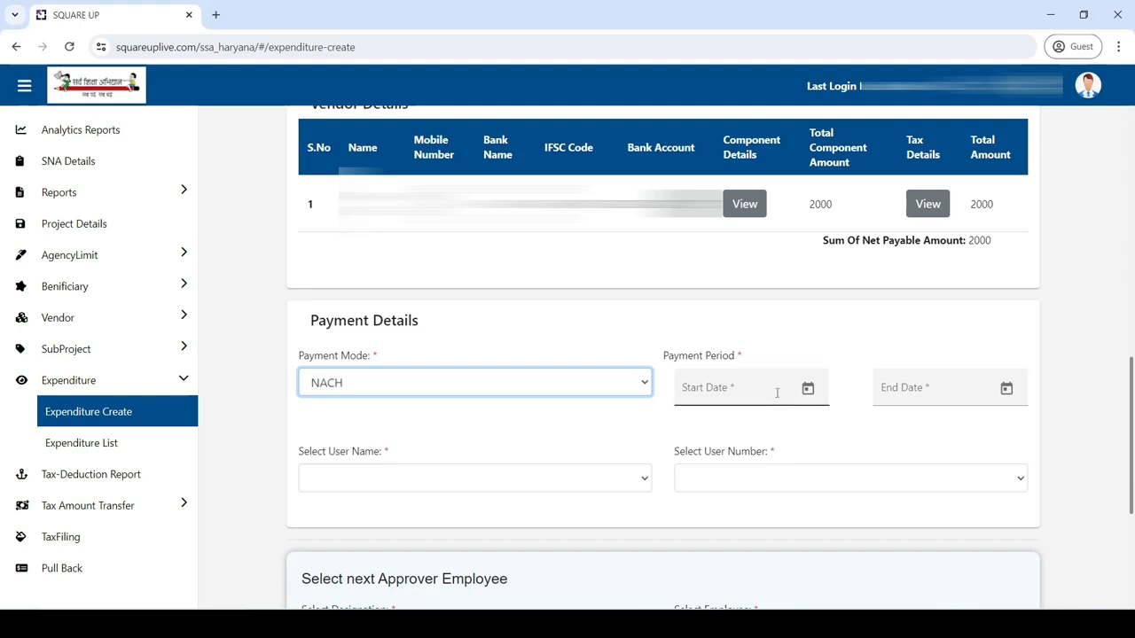
Step: Set the payment period from 22 July 2024 to 23 July 2024
left_click(807, 390)
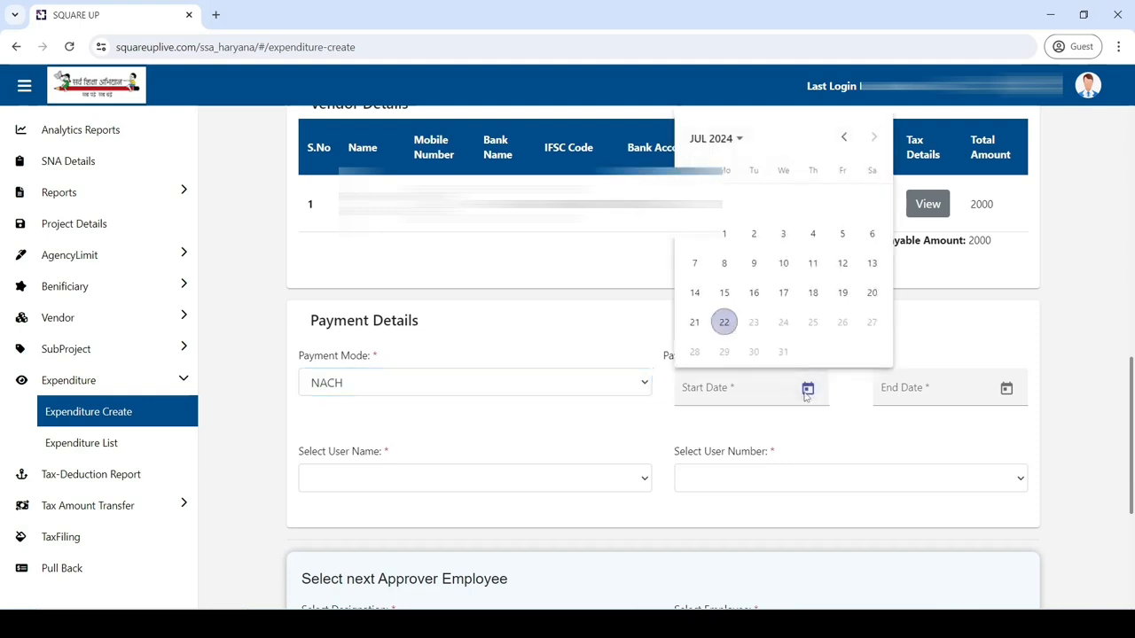
left_click(724, 323)
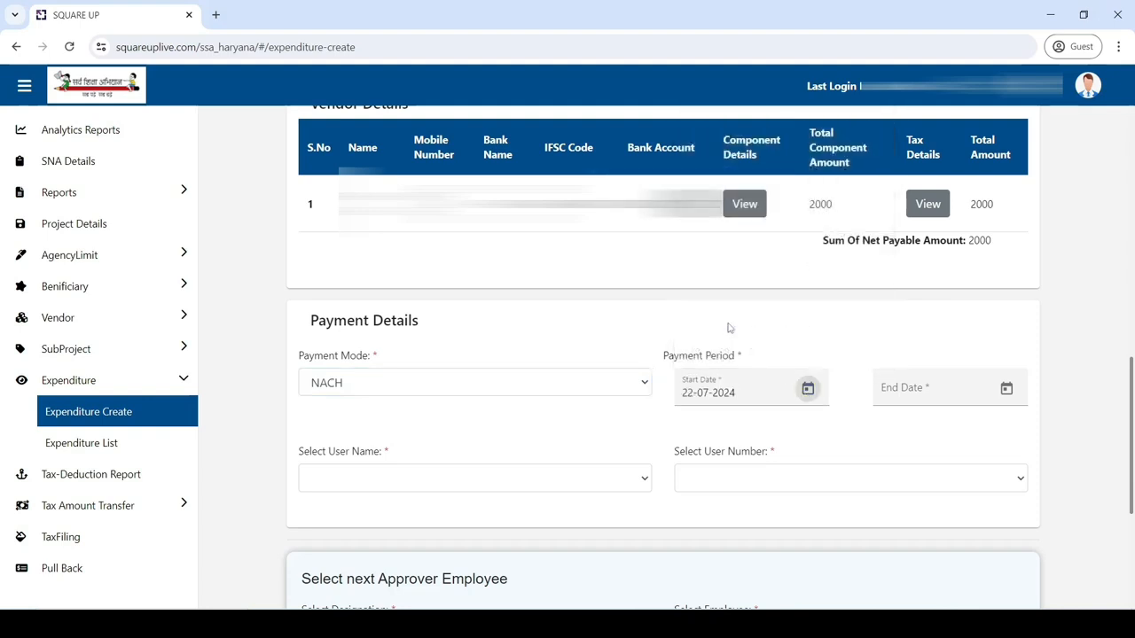
left_click(1007, 392)
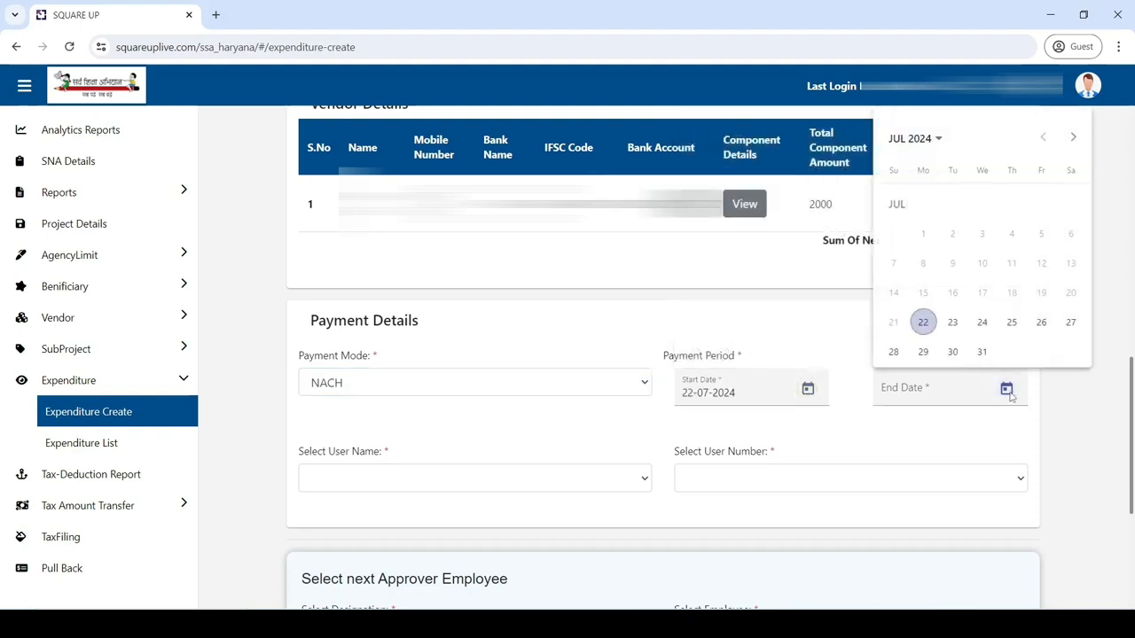
left_click(955, 332)
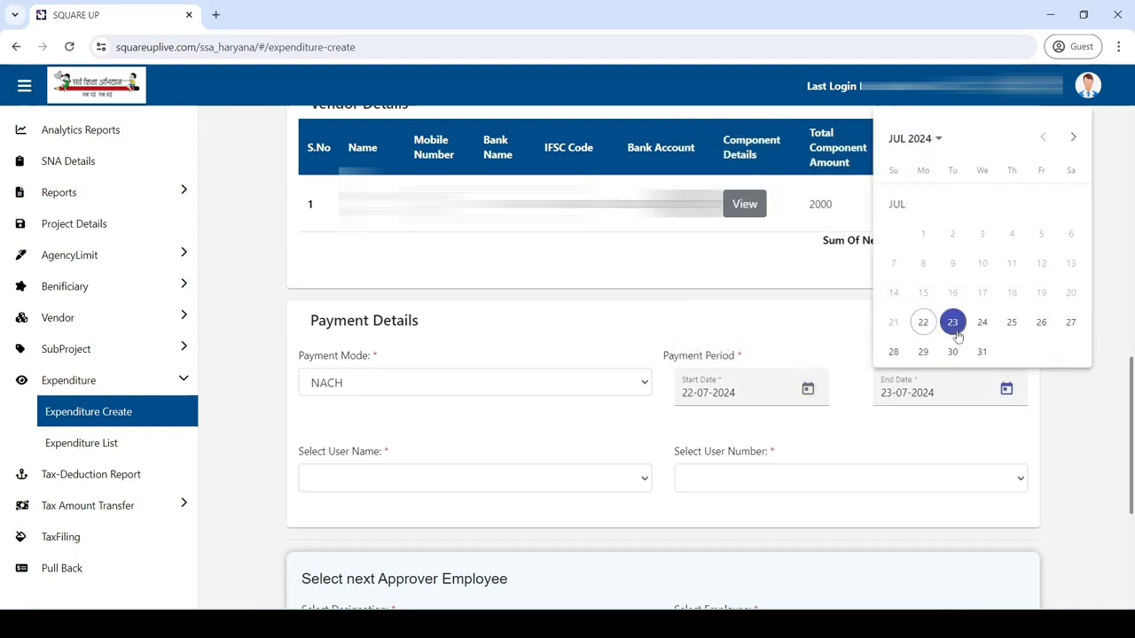
Step: Choose HARYANA SCHOOL SHIKSHA PARIYOJNA PARISHA as user name and the NACH user number
left_click(564, 479)
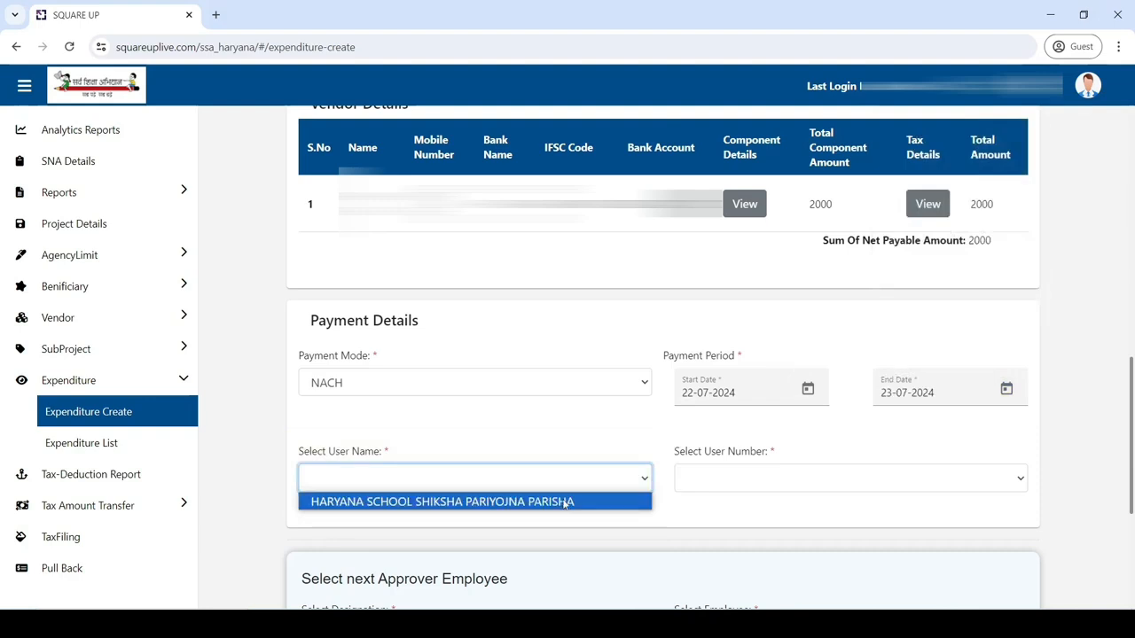
left_click(563, 502)
left_click(755, 486)
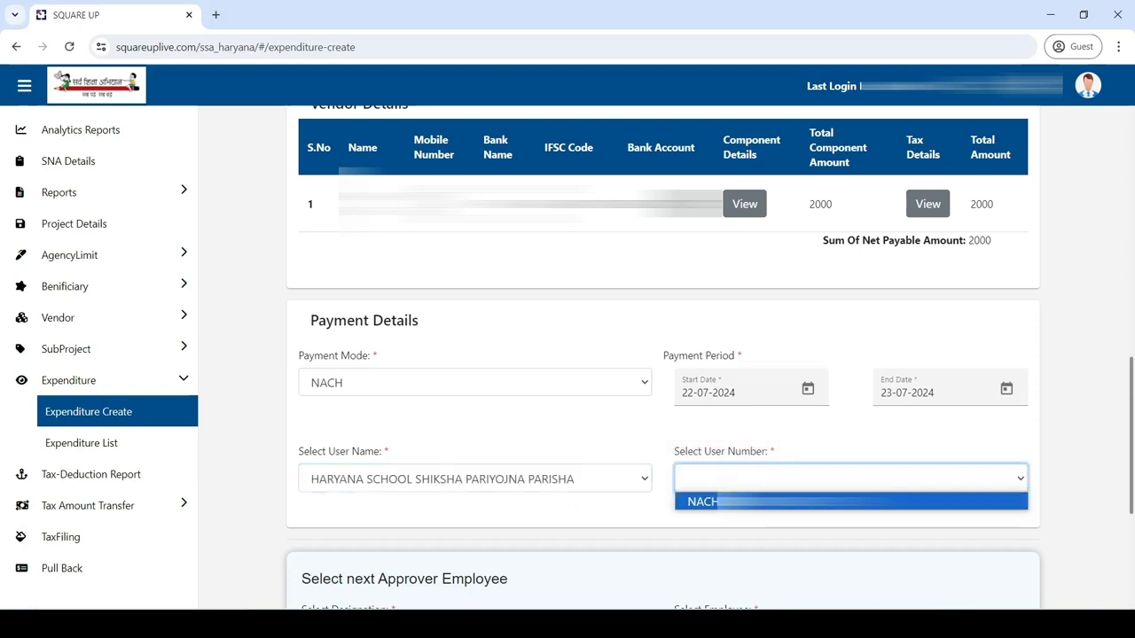
left_click(760, 502)
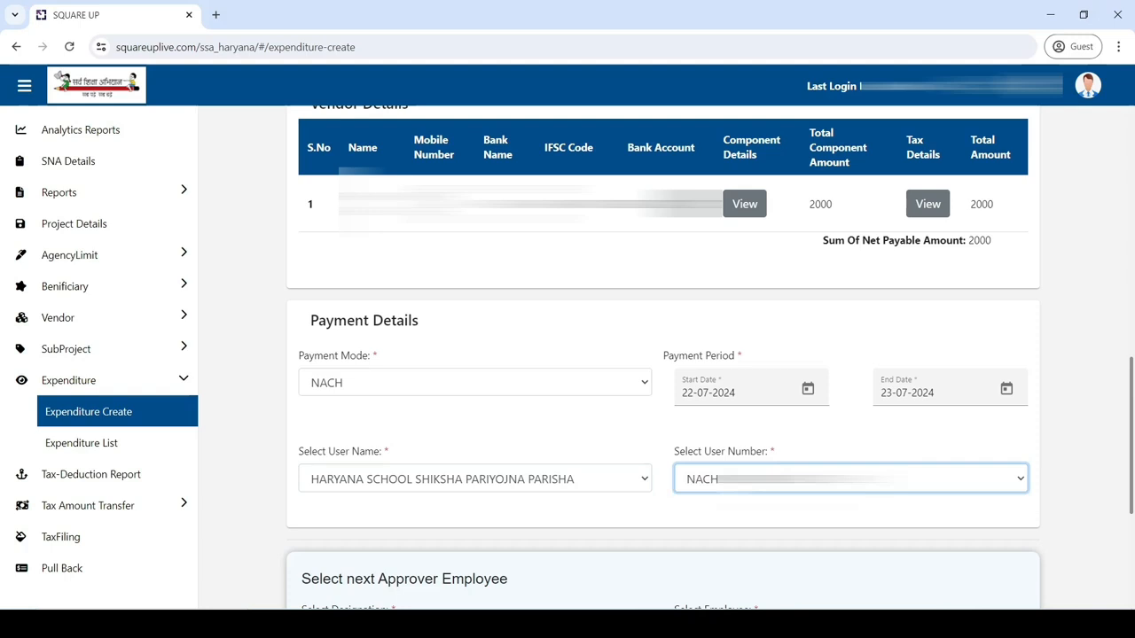
scroll(663, 354, "down", 3)
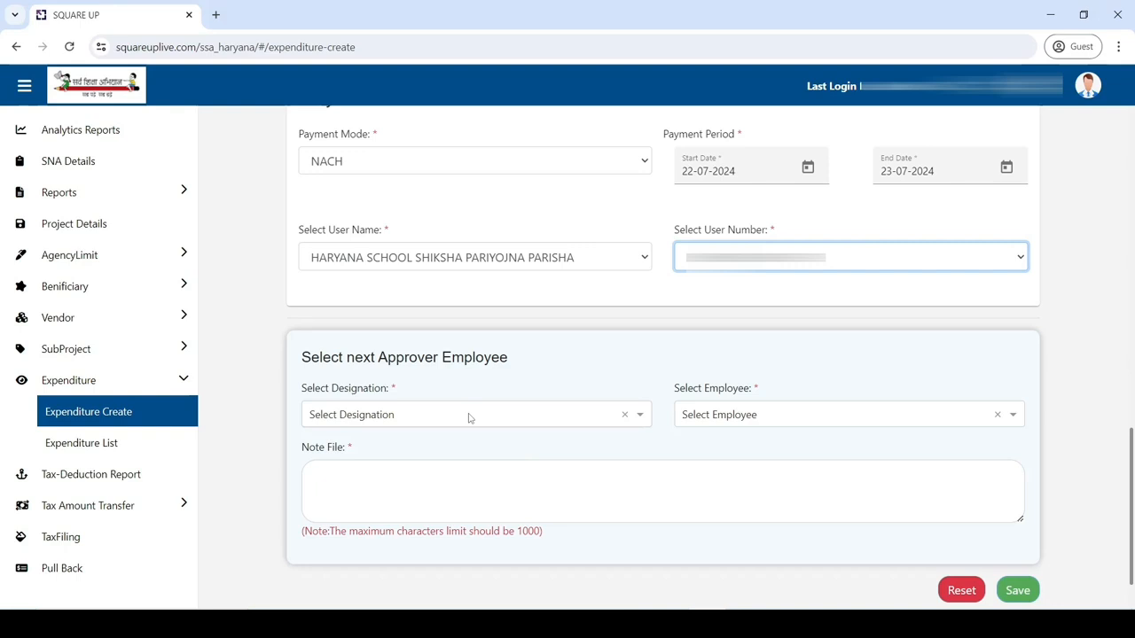
Step: Send the expenditure to the second SMC President employee with note DETAILS OK and save it
left_click(470, 415)
type("SMC")
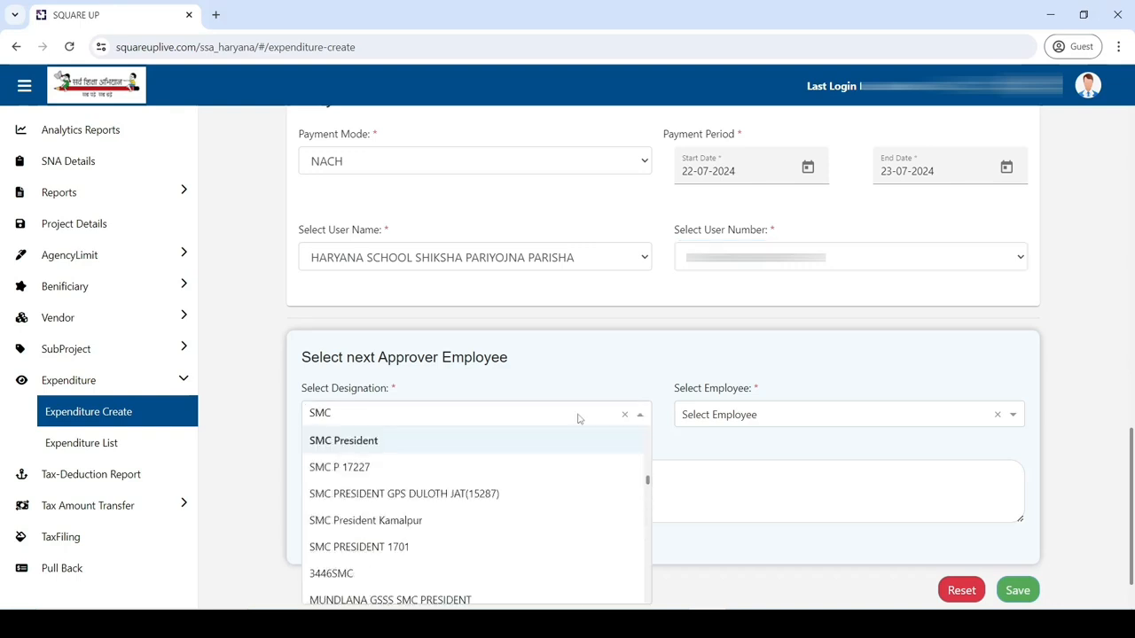
type(" PRESIDENT")
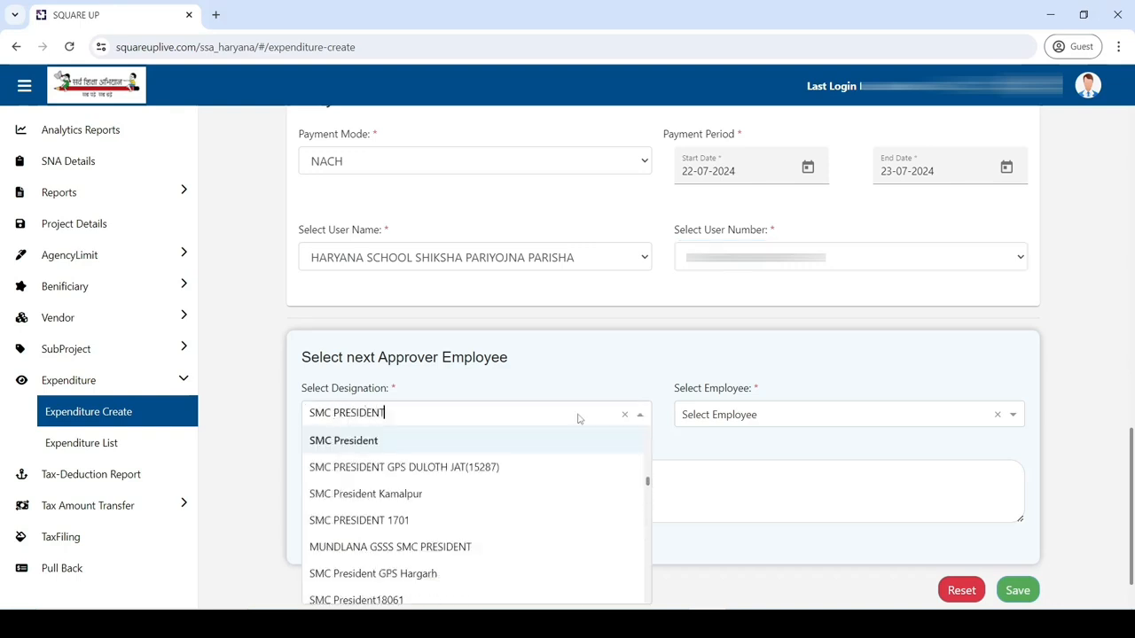
scroll(522, 506, "down", 10)
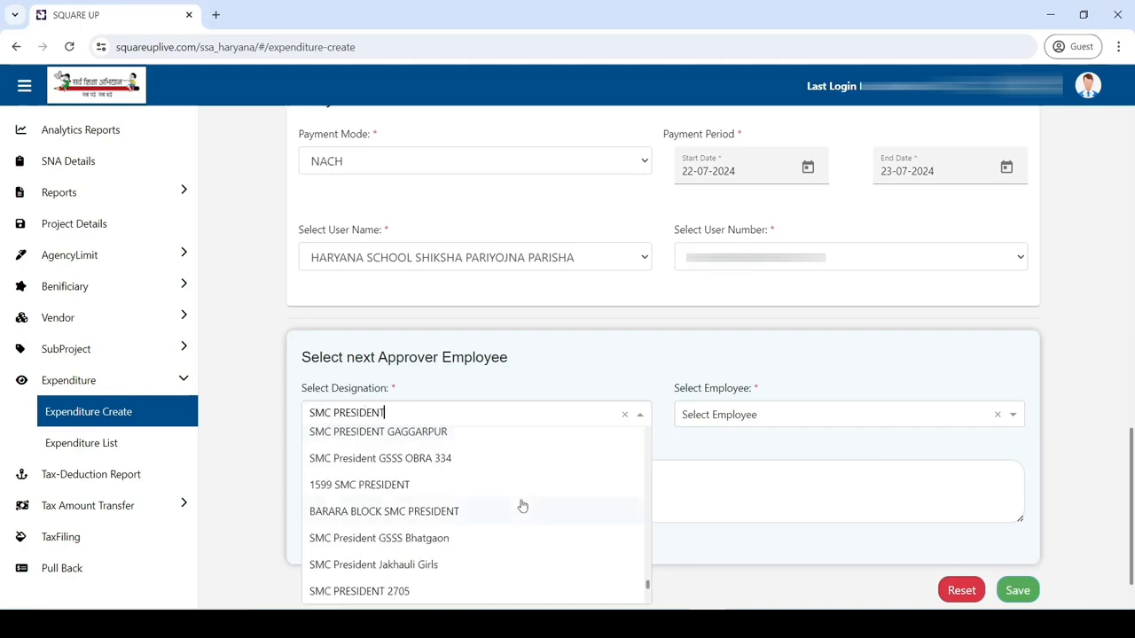
scroll(522, 505, "down", 1)
scroll(518, 507, "down", 1)
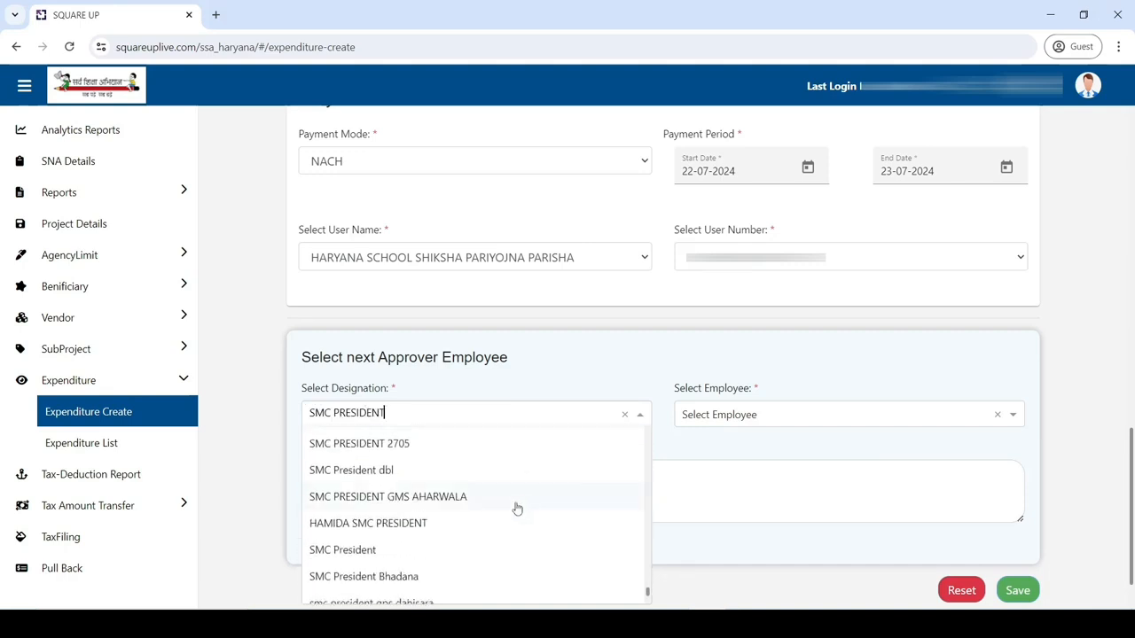
left_click(427, 551)
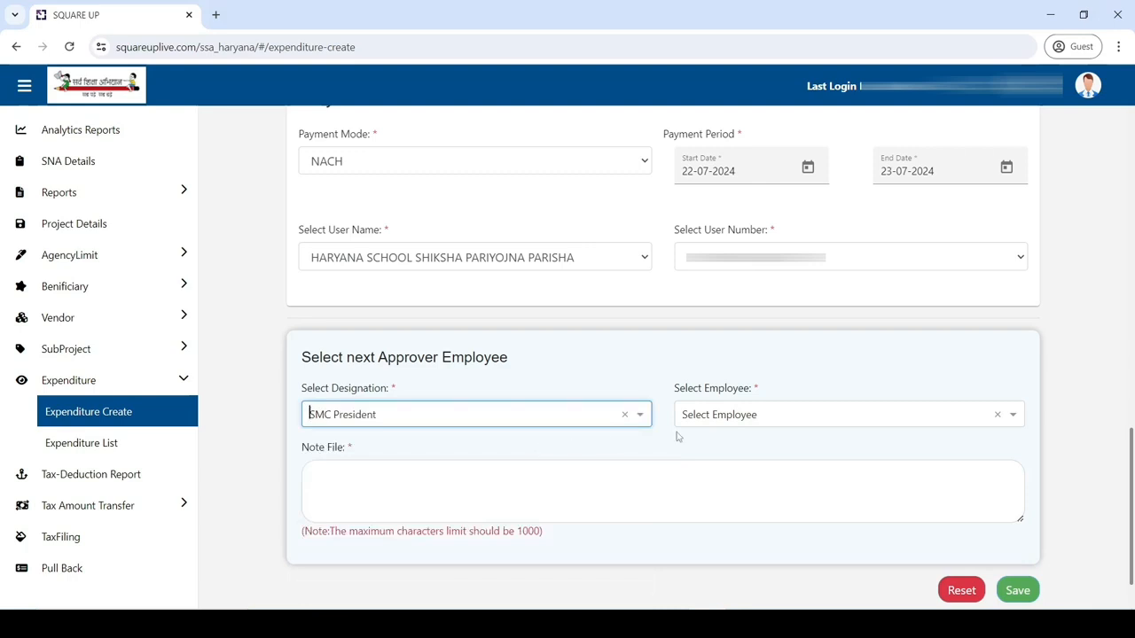
left_click(735, 420)
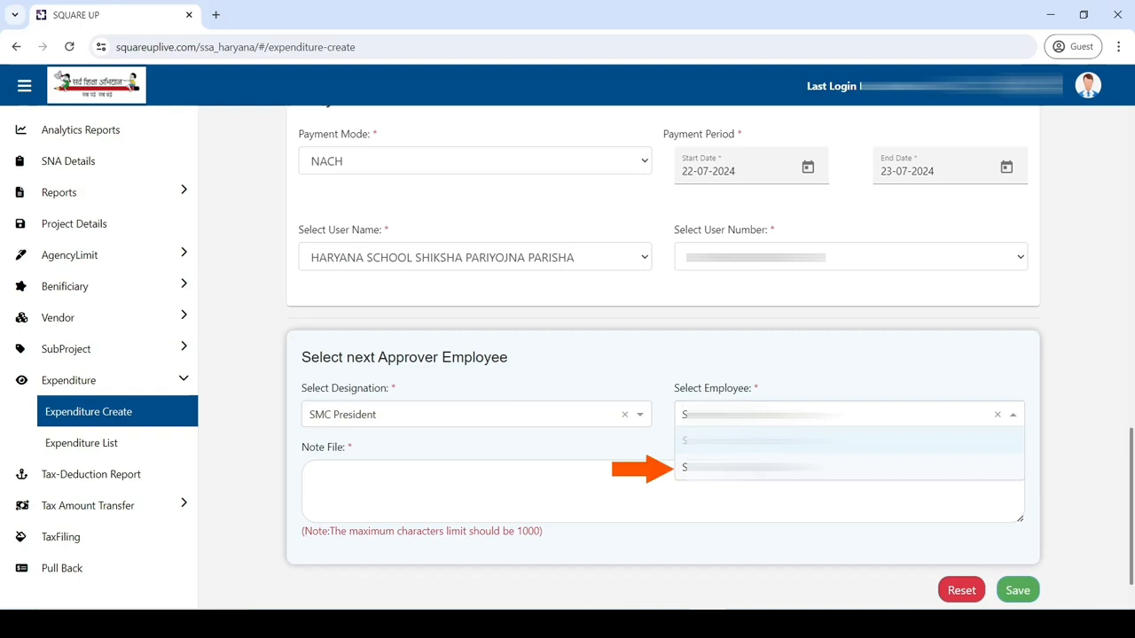
left_click(752, 467)
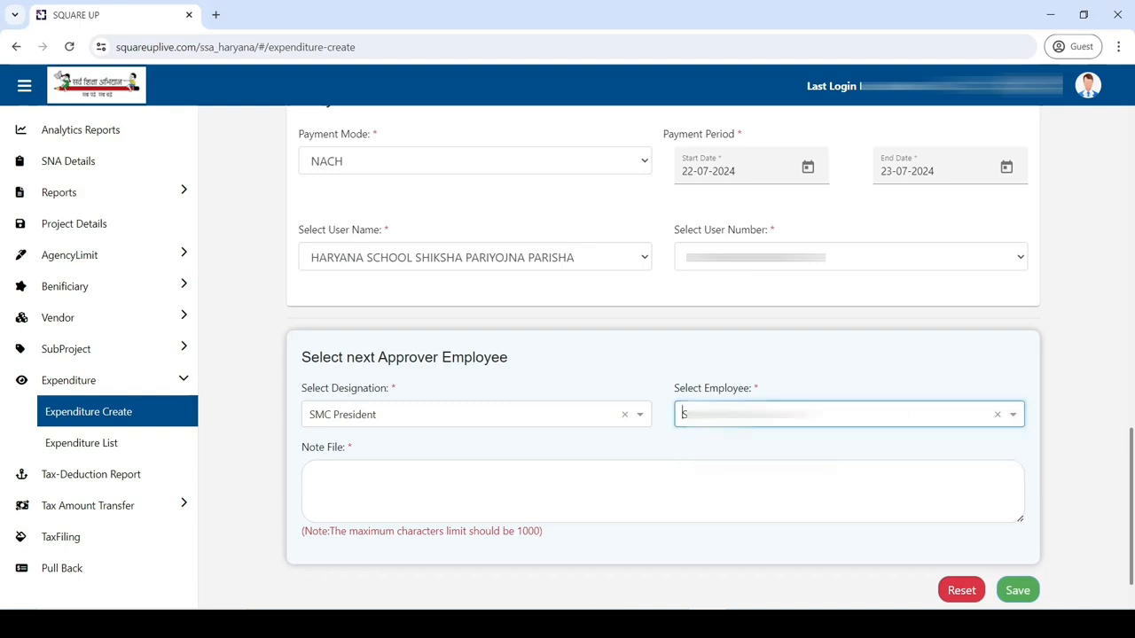
left_click(579, 501)
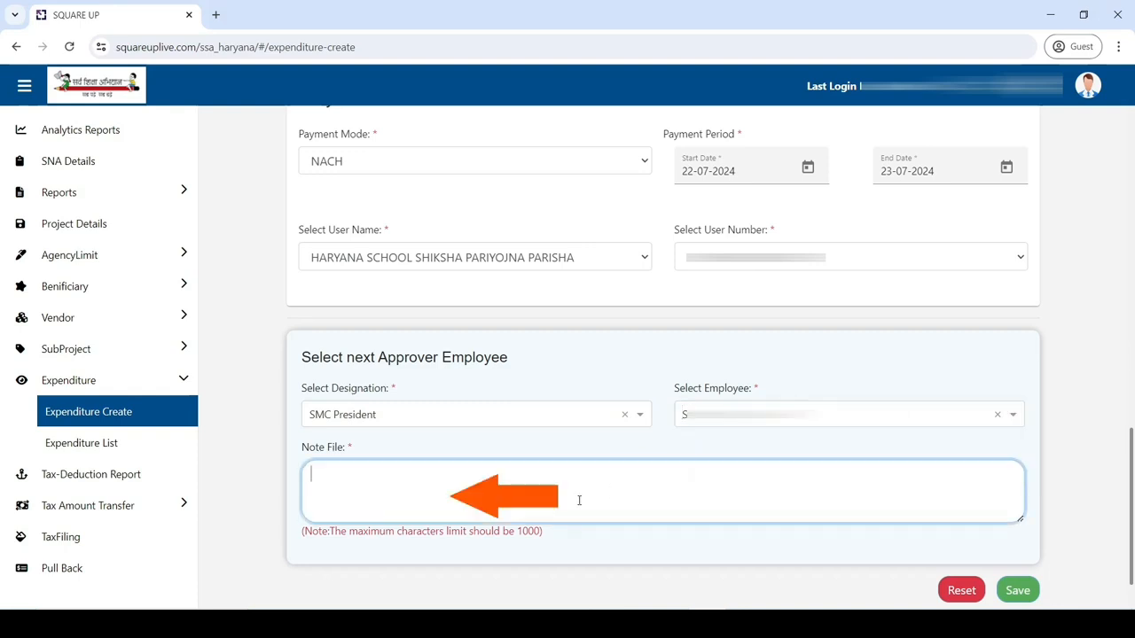
type("DETAILS OK")
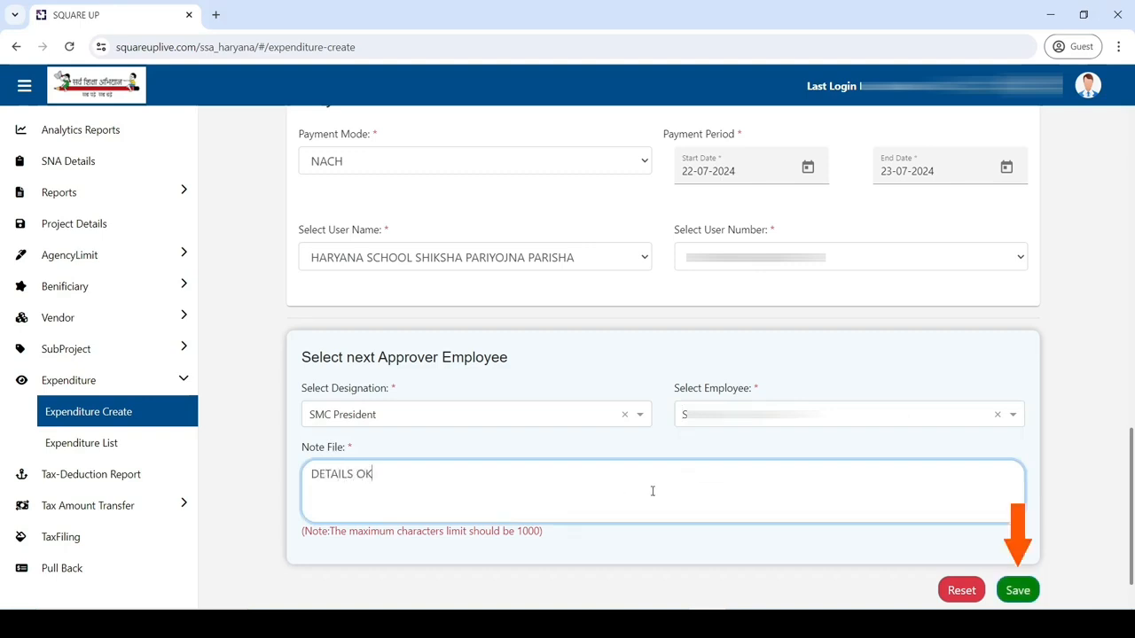
left_click(1012, 594)
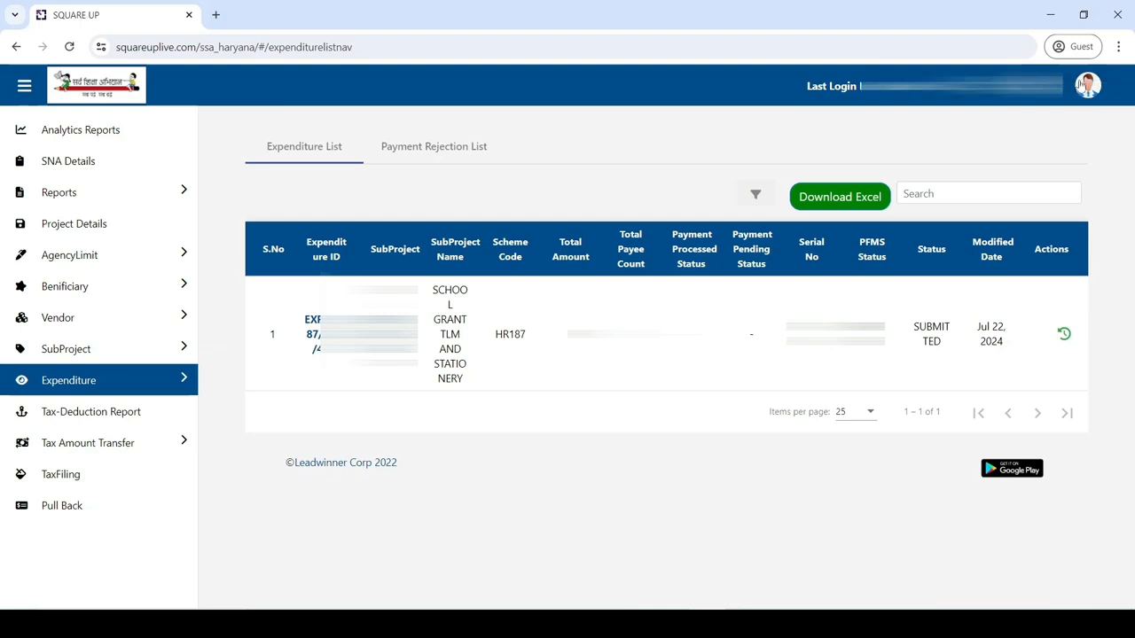
Step: Log out and sign back in under the next approver's account
left_click(1083, 89)
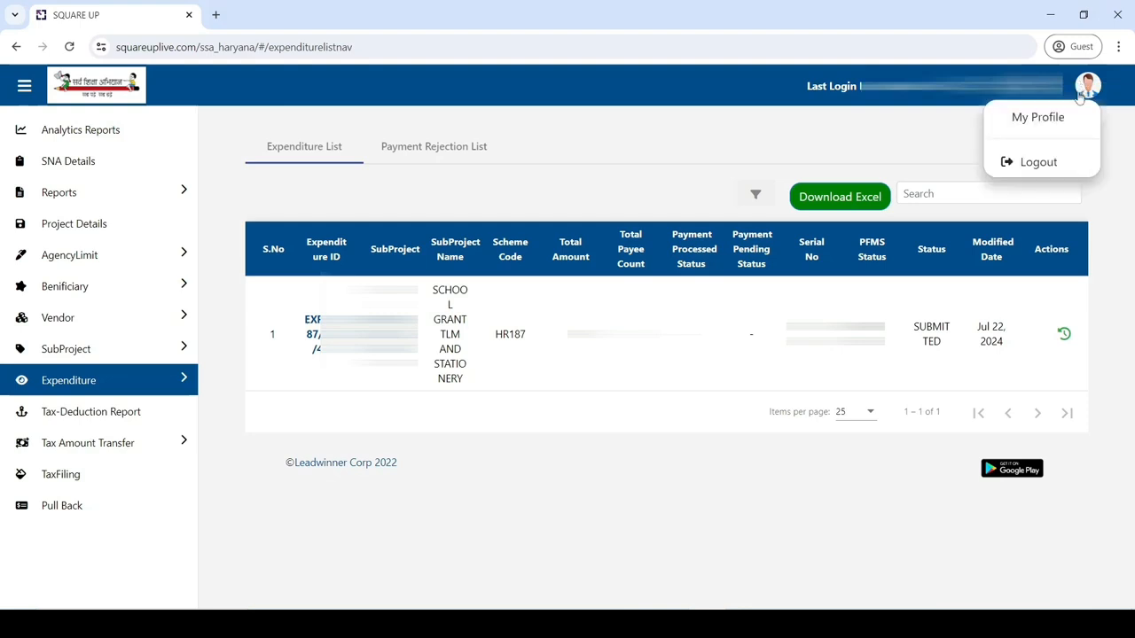
left_click(1053, 166)
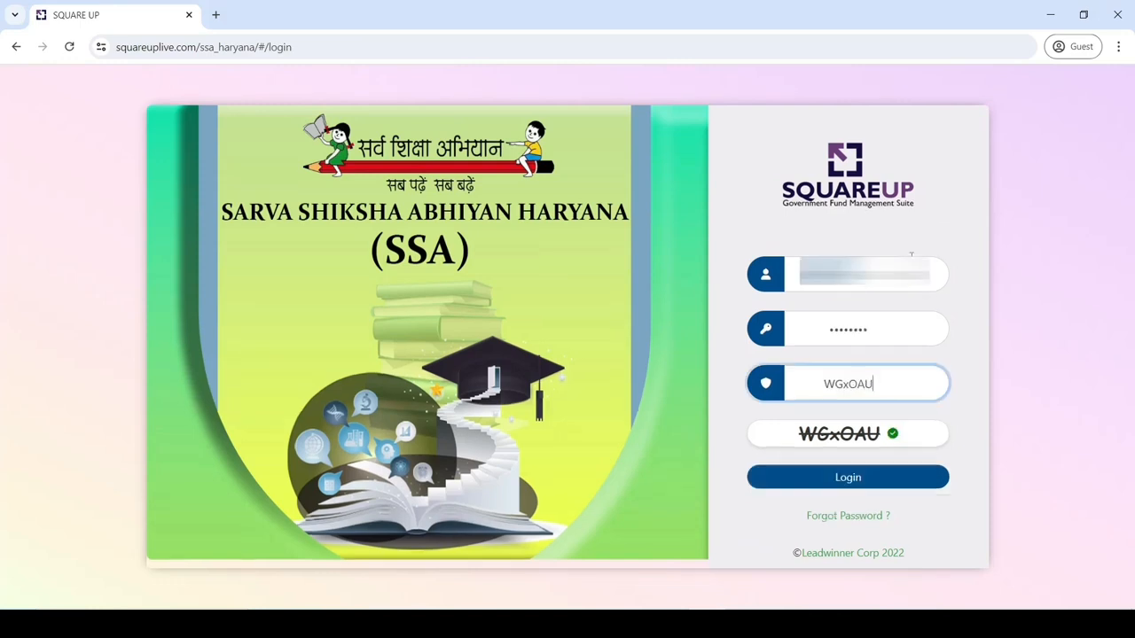
left_click(867, 487)
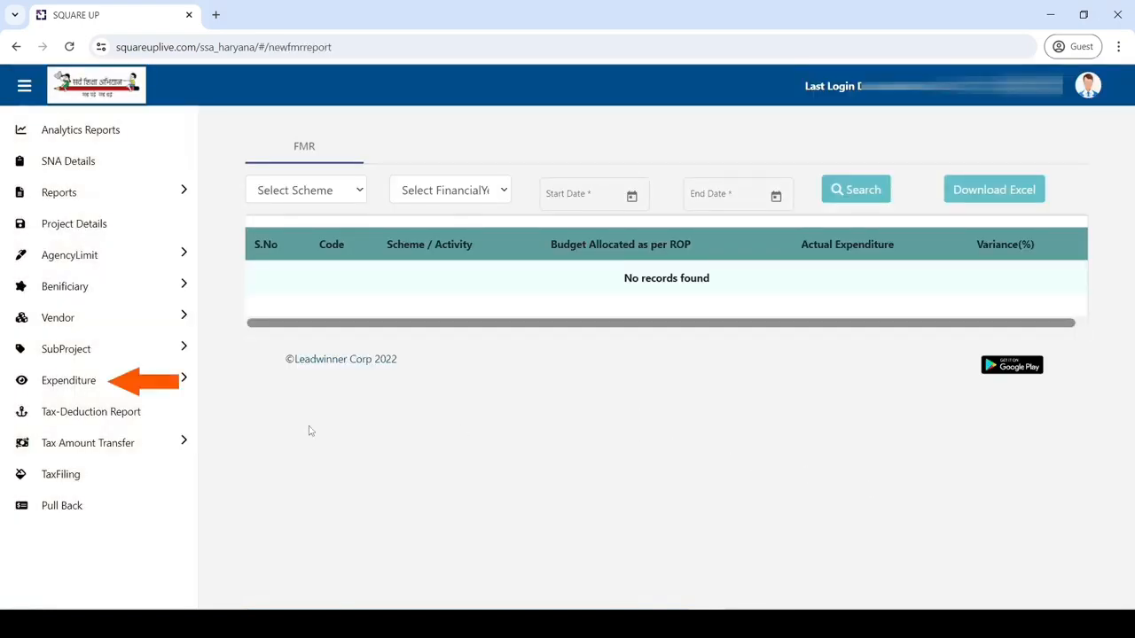
Step: Open the submitted SCHOOL GRANT TLM AND STATIONERY expenditure from the list and scroll to its approval section
left_click(156, 394)
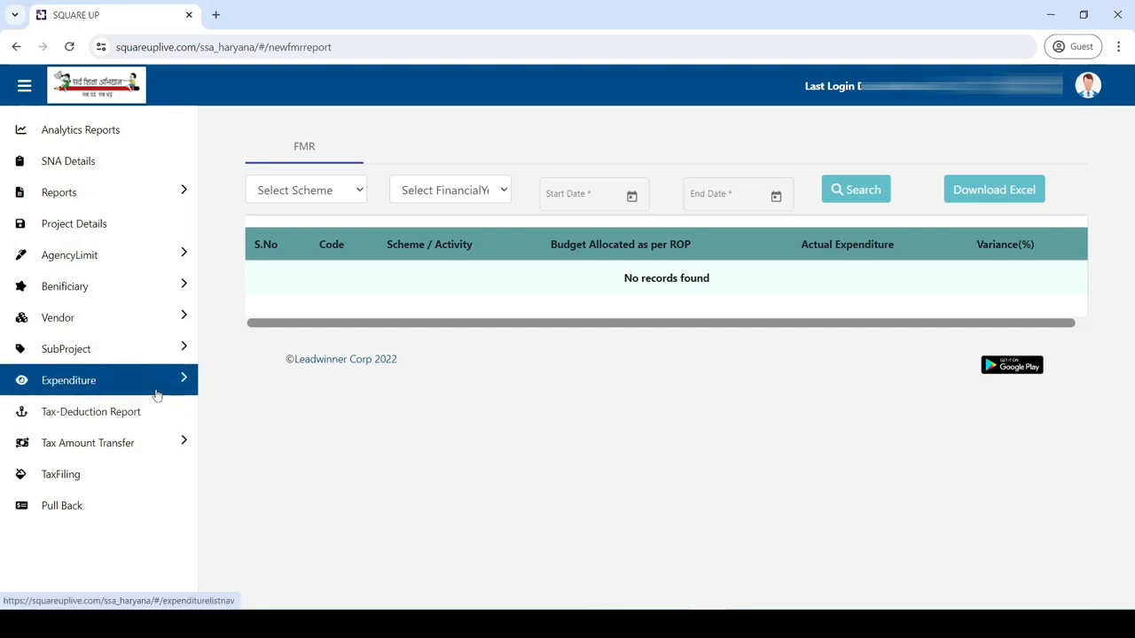
left_click(156, 393)
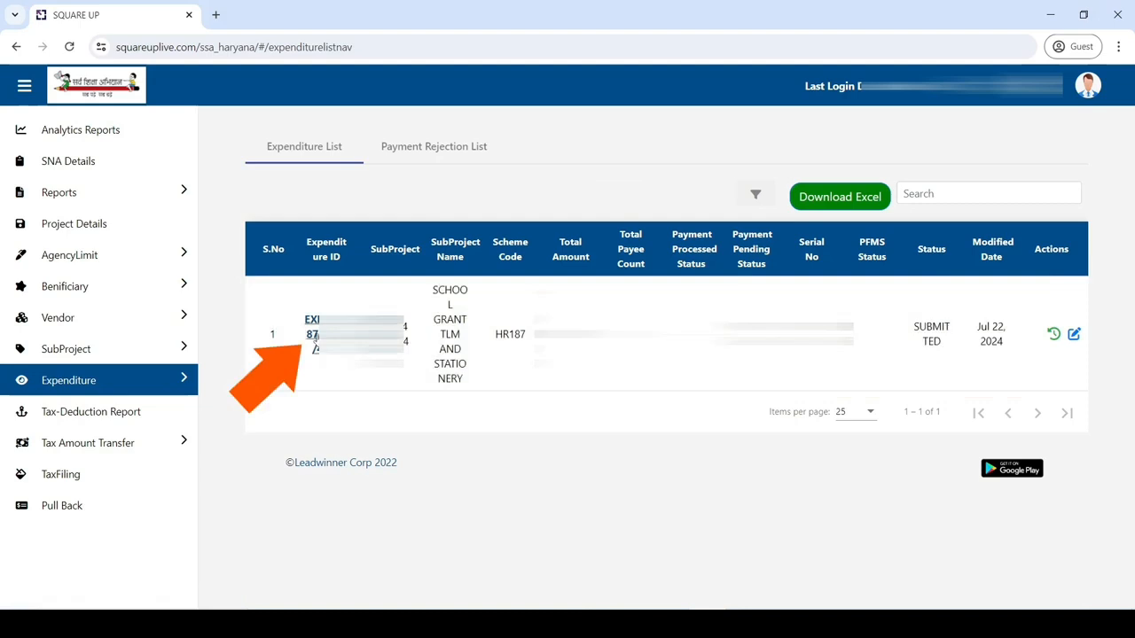
left_click(315, 338)
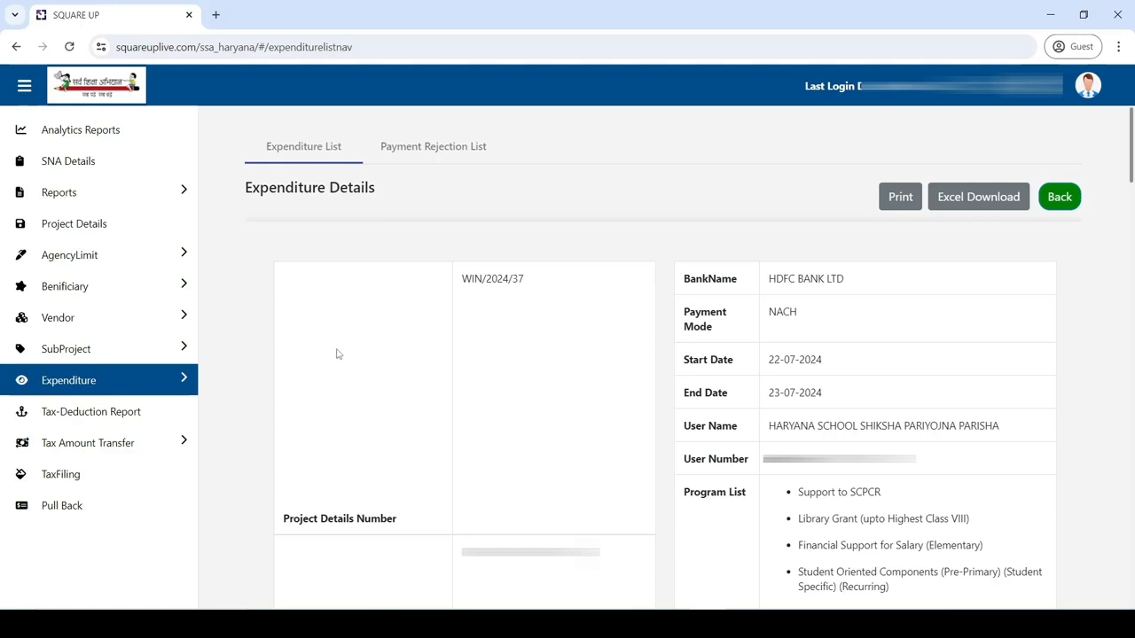
scroll(404, 448, "down", 3)
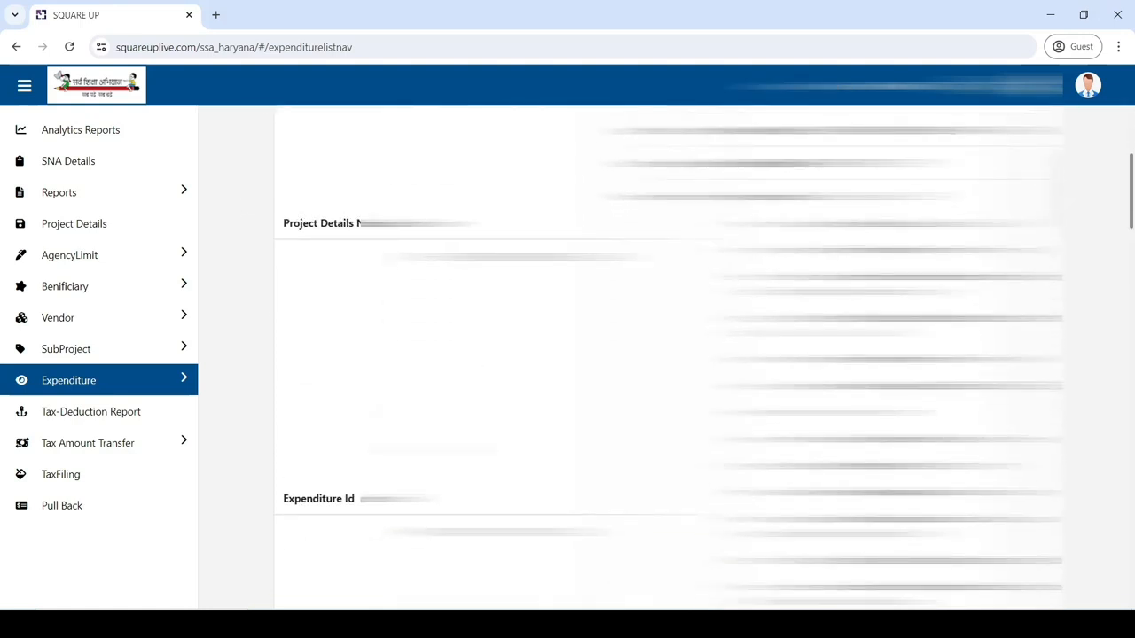
left_click_drag(1132, 205, 1131, 568)
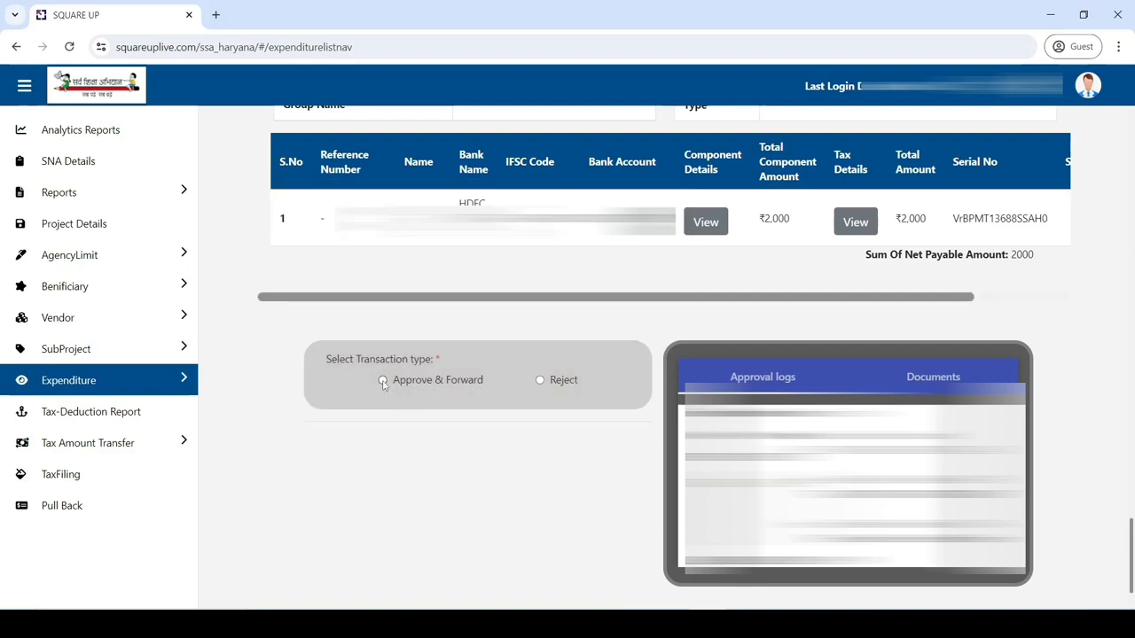
Step: Choose Approve & Forward with designation ESHM and the second employee as next approver
left_click(383, 380)
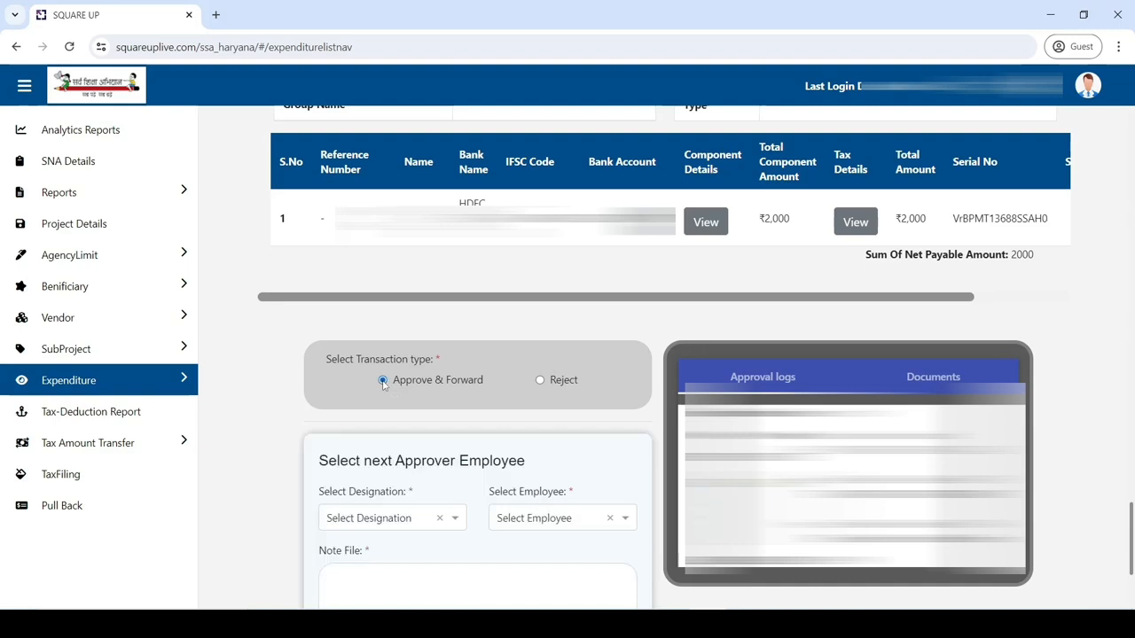
scroll(383, 383, "down", 1)
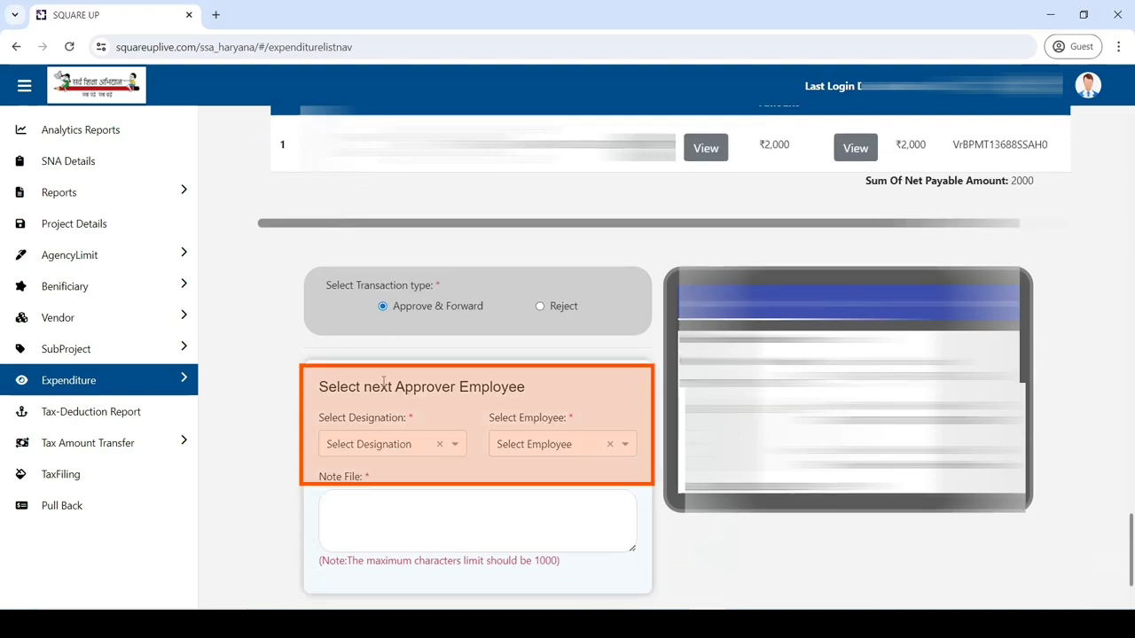
left_click(385, 447)
type("ESHM")
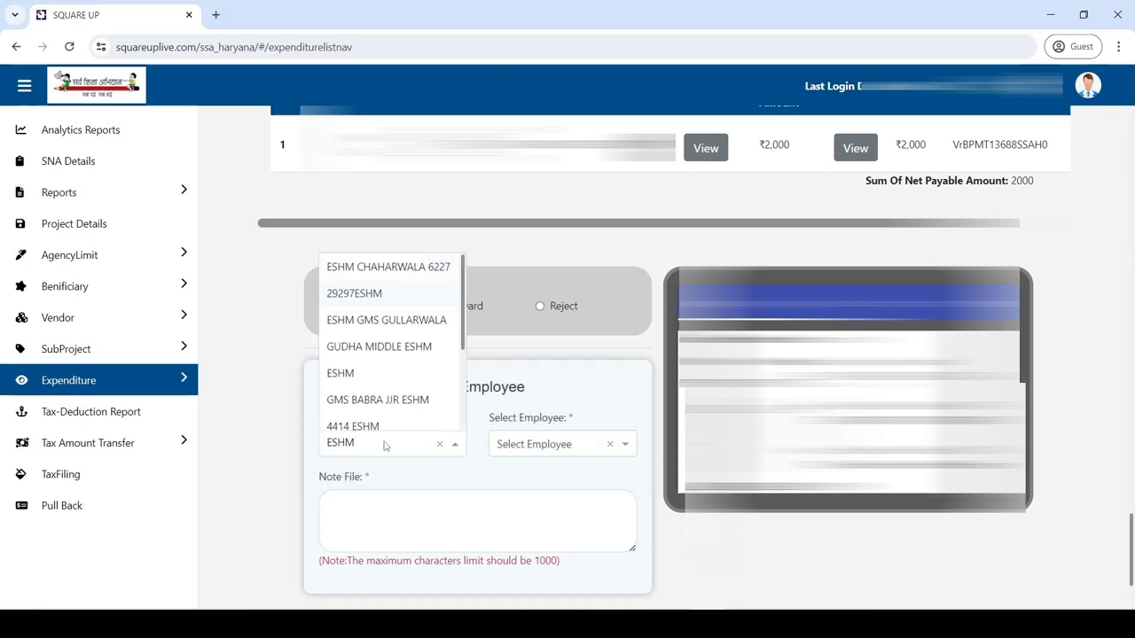
left_click(373, 384)
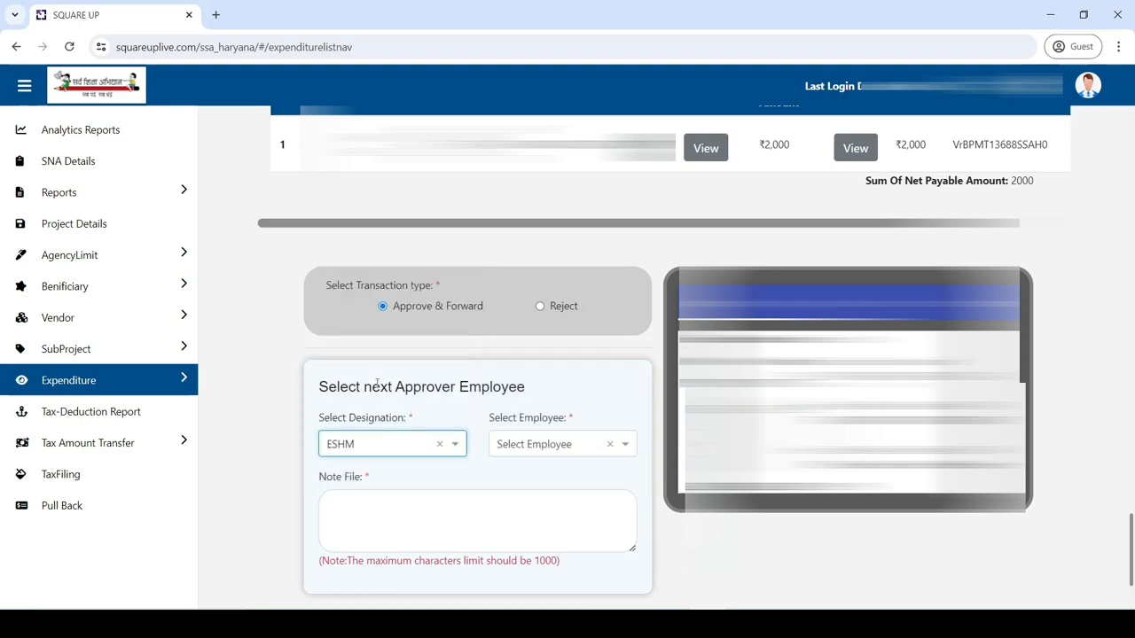
left_click(524, 452)
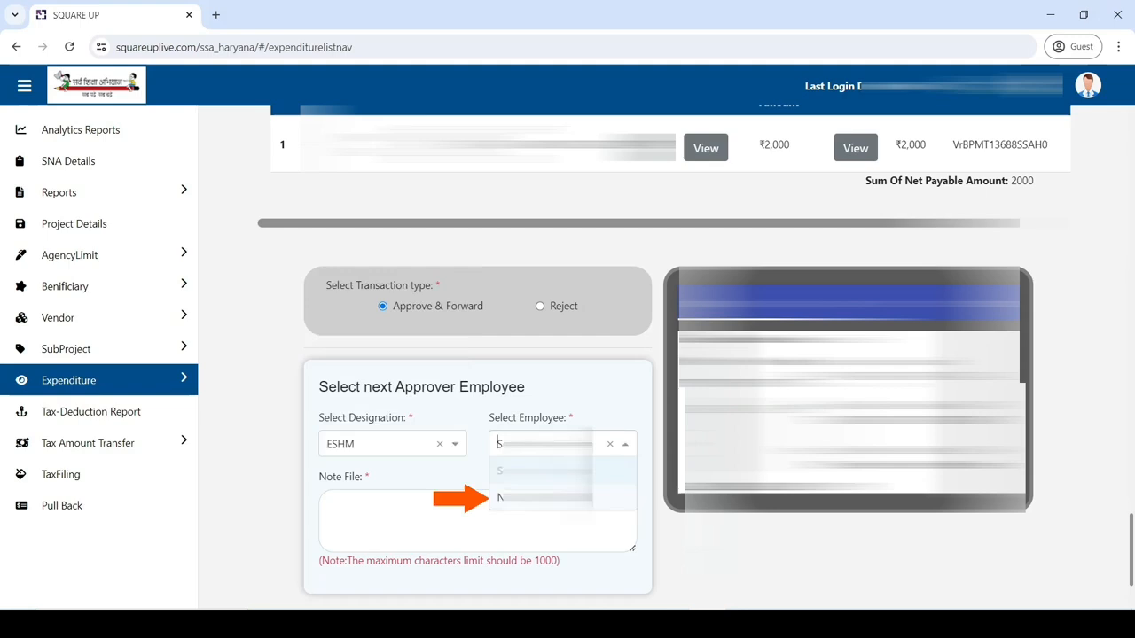
left_click(539, 498)
Step: Add the note DETAILS OK and confirm forwarding the expenditure
left_click(392, 515)
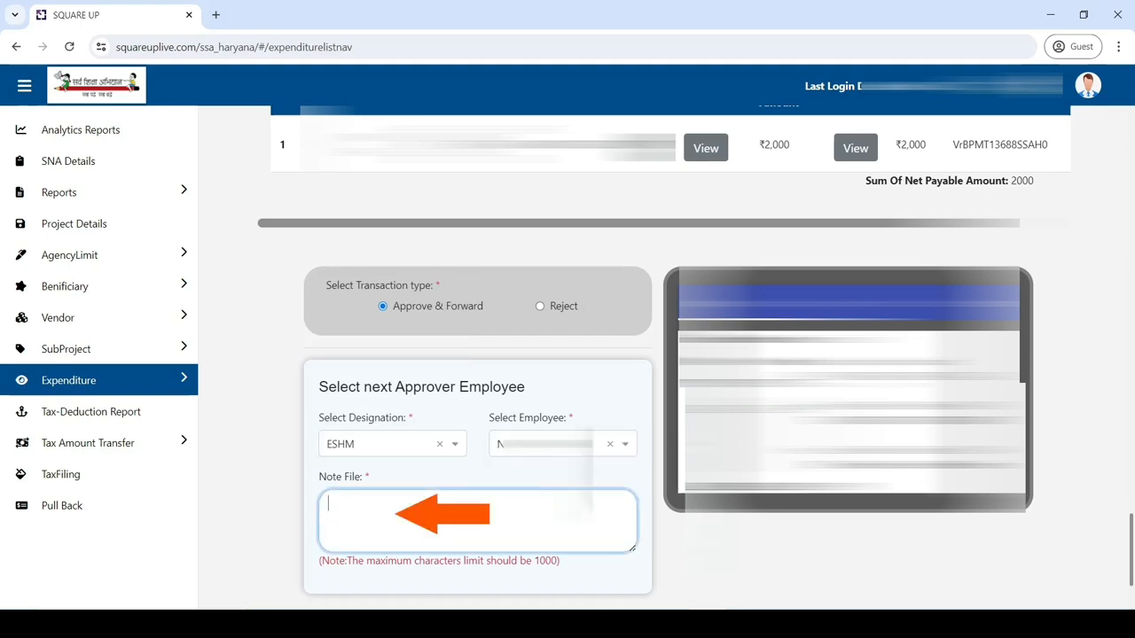
type("DETAILS OK")
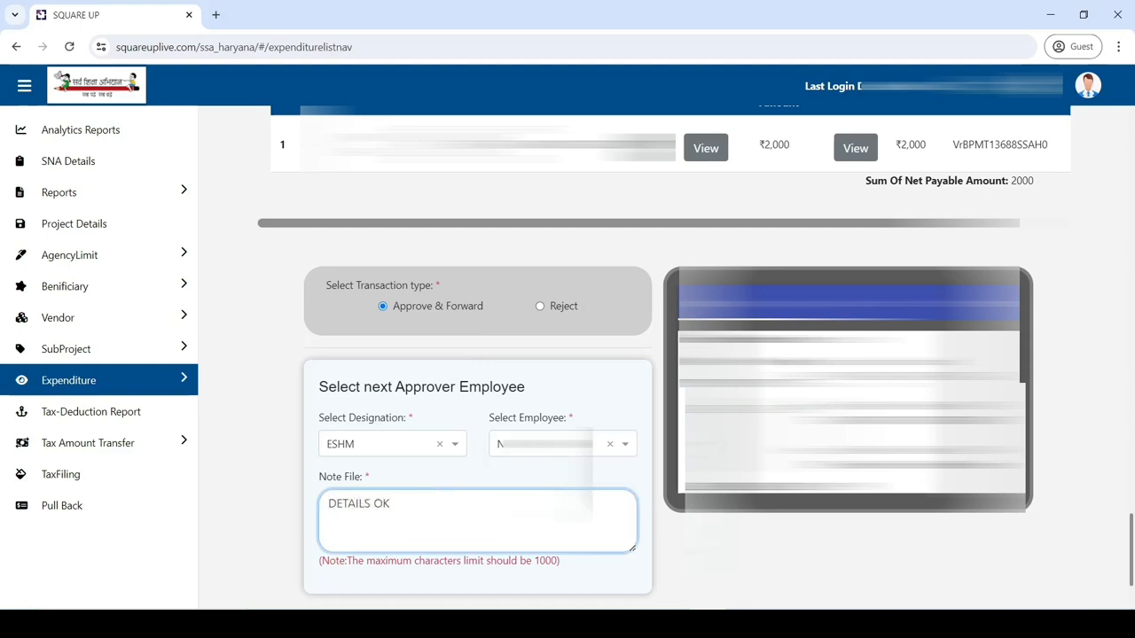
scroll(506, 514, "down", 1)
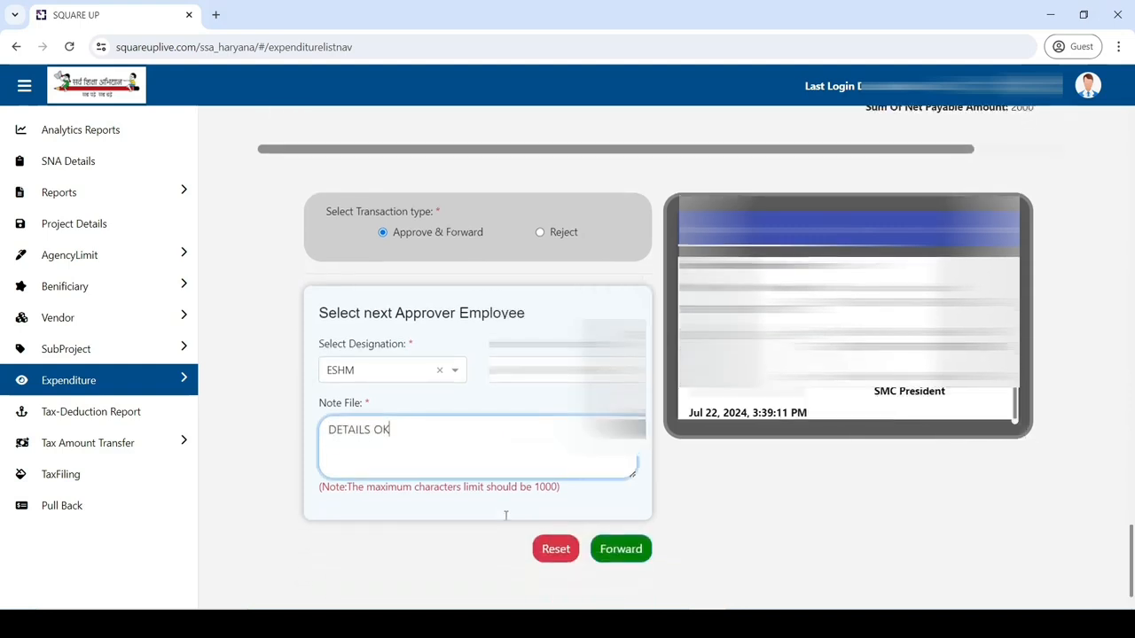
left_click(622, 552)
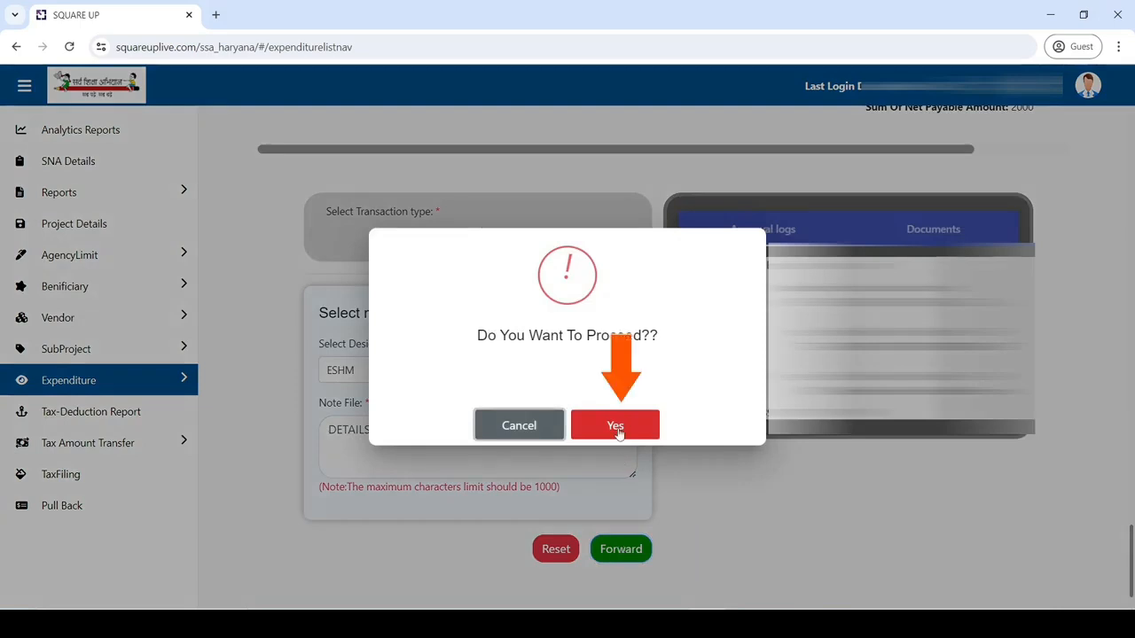
left_click(616, 426)
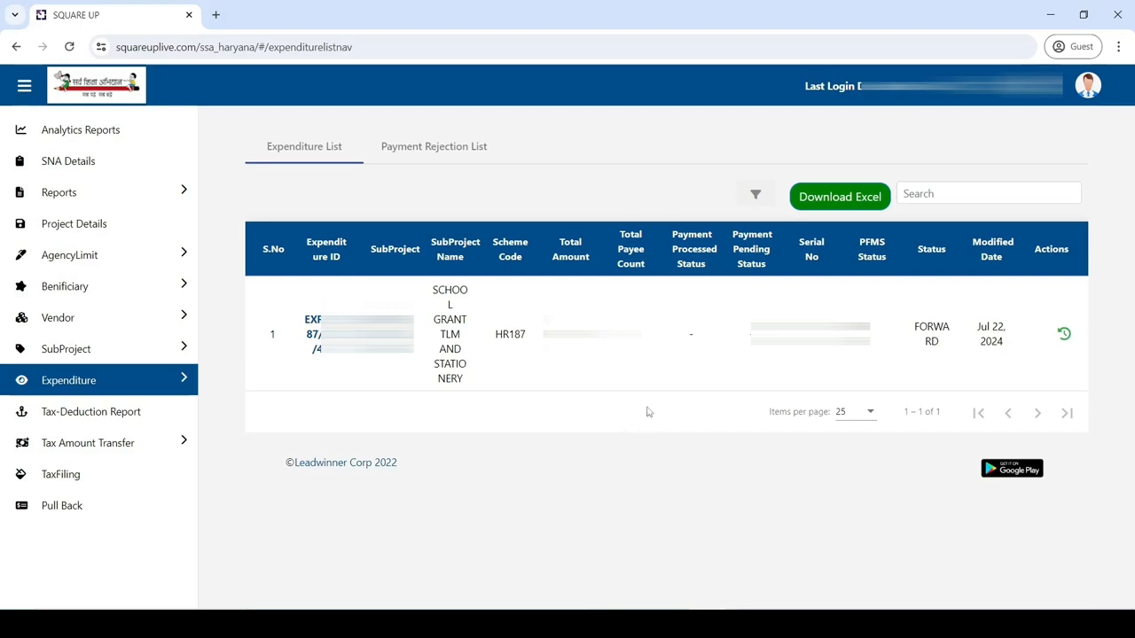
Step: Log out, sign in as the next approver, and open the Expenditure list
left_click(1080, 99)
left_click(1055, 163)
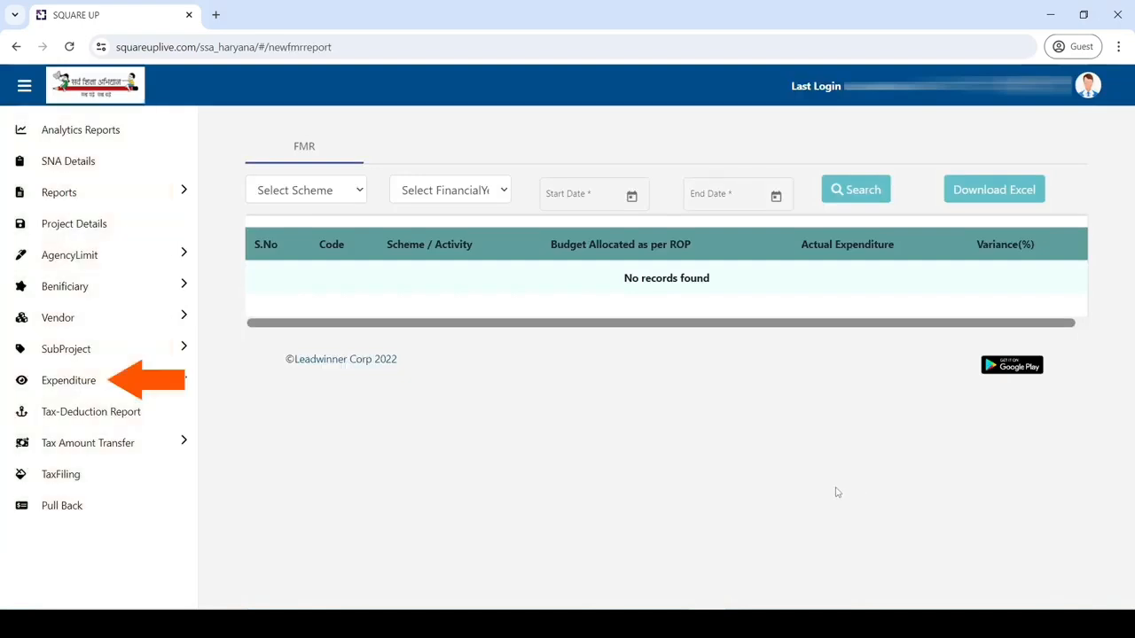
left_click(121, 393)
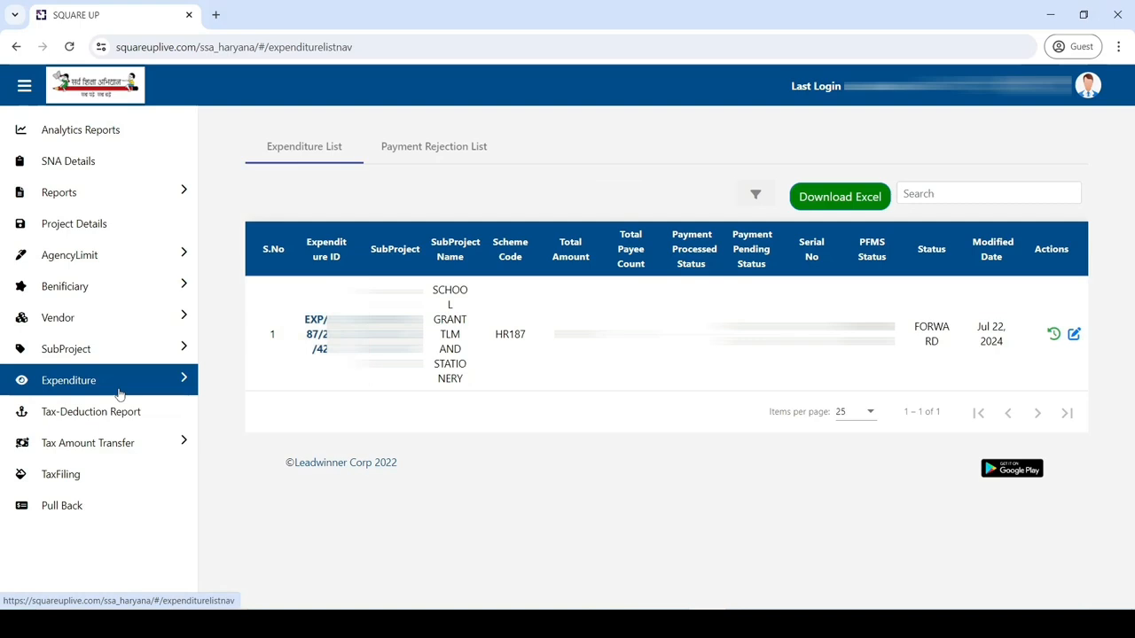
Step: Open the forwarded expenditure's details and scroll down to the Select Transaction type options
left_click(314, 341)
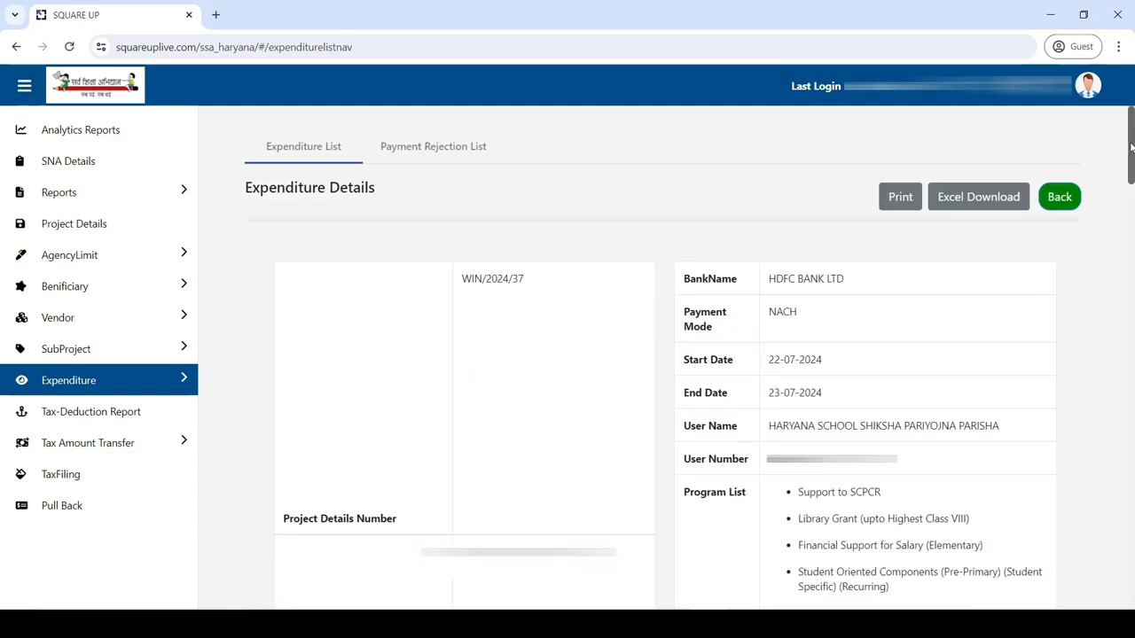
left_click_drag(1132, 151, 1131, 554)
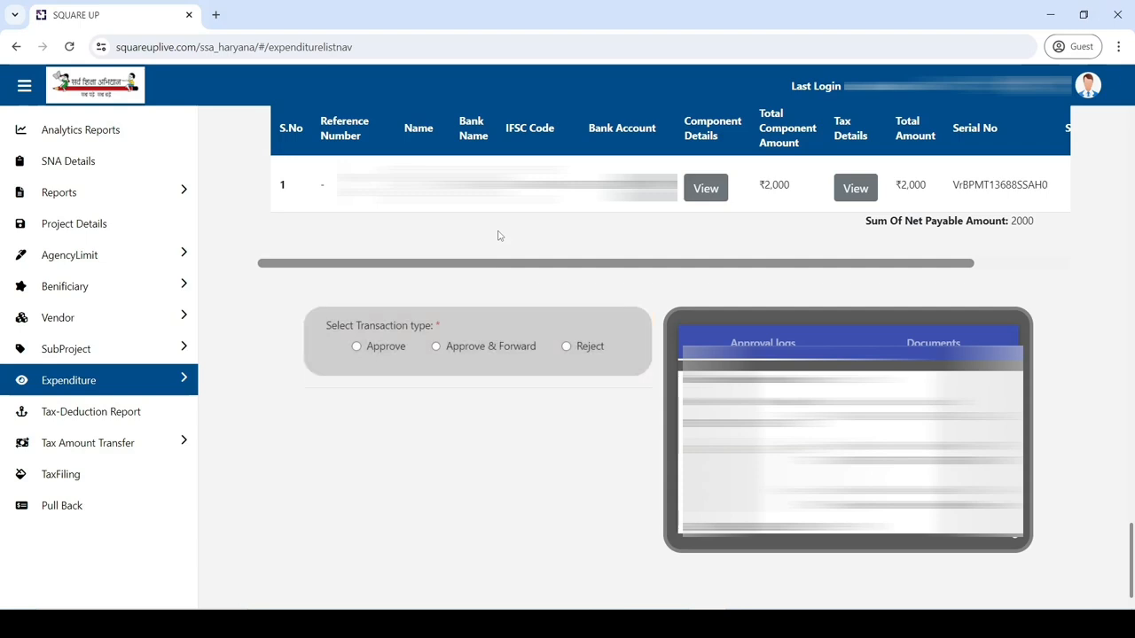
Step: Choose Approve and verify the one-time code
left_click(357, 347)
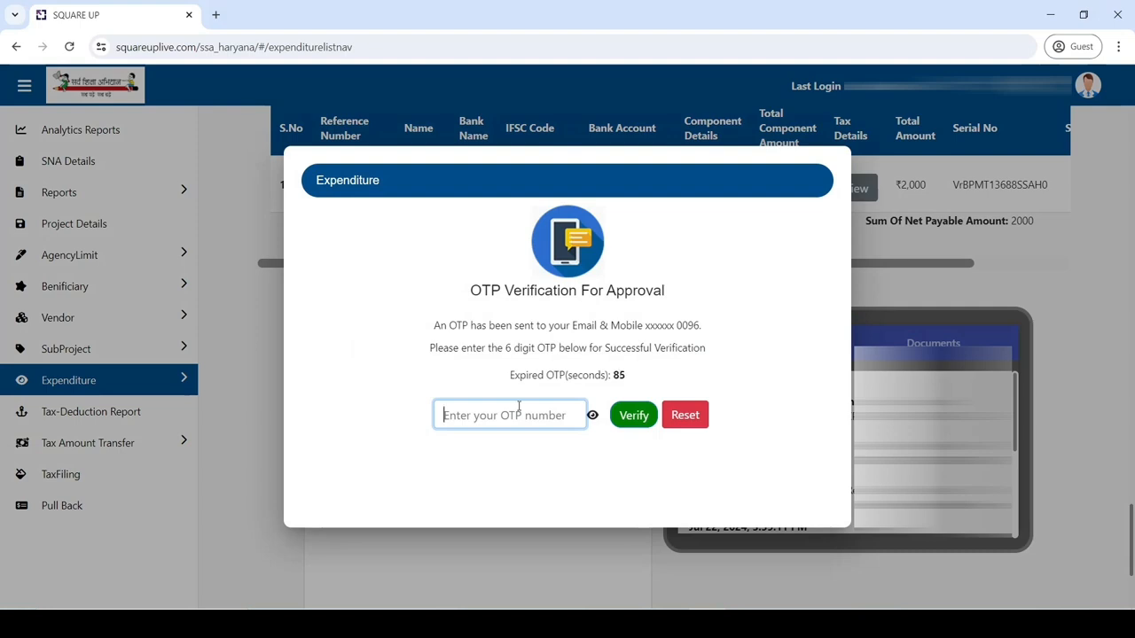
type("000000")
left_click(634, 416)
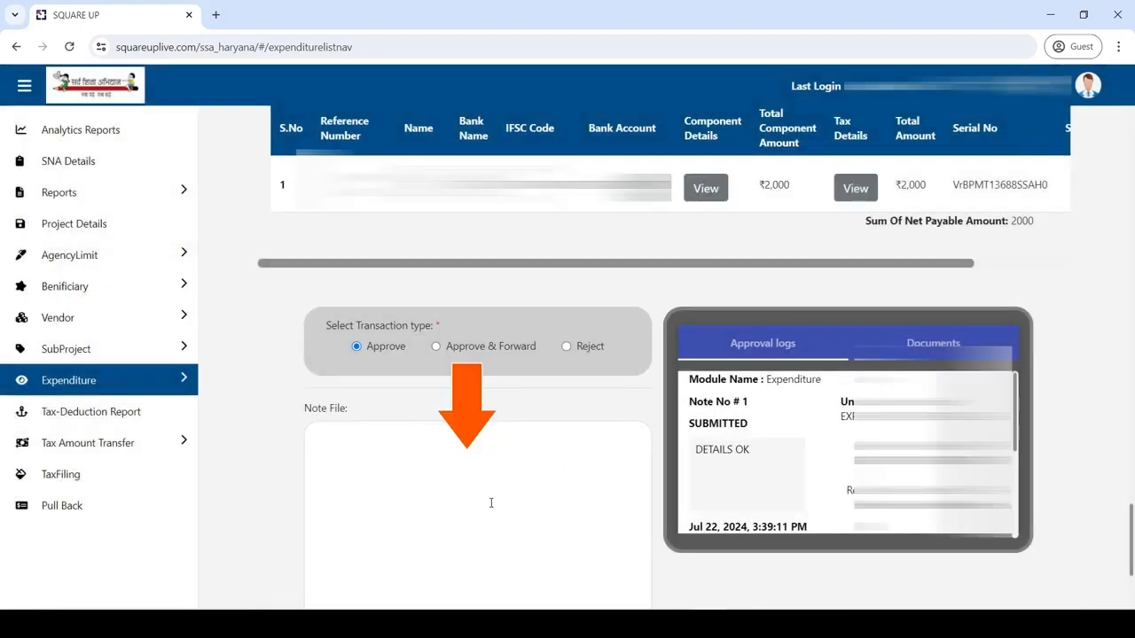
Step: Add the note VERIFIED, validate it, and approve the expenditure
left_click(490, 503)
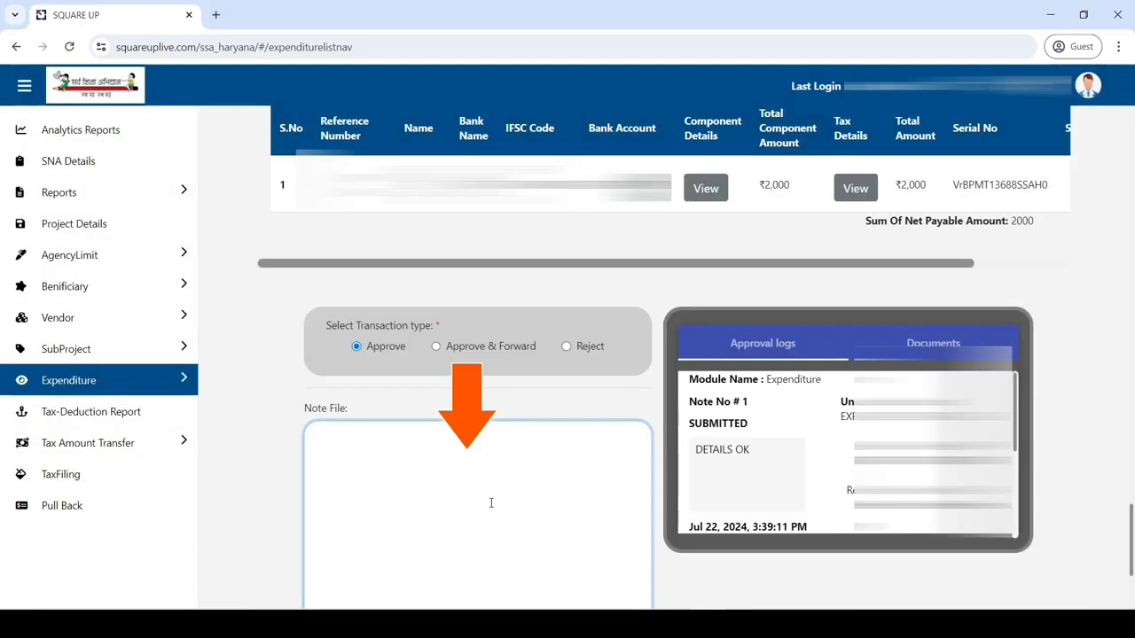
type("VERIFIE")
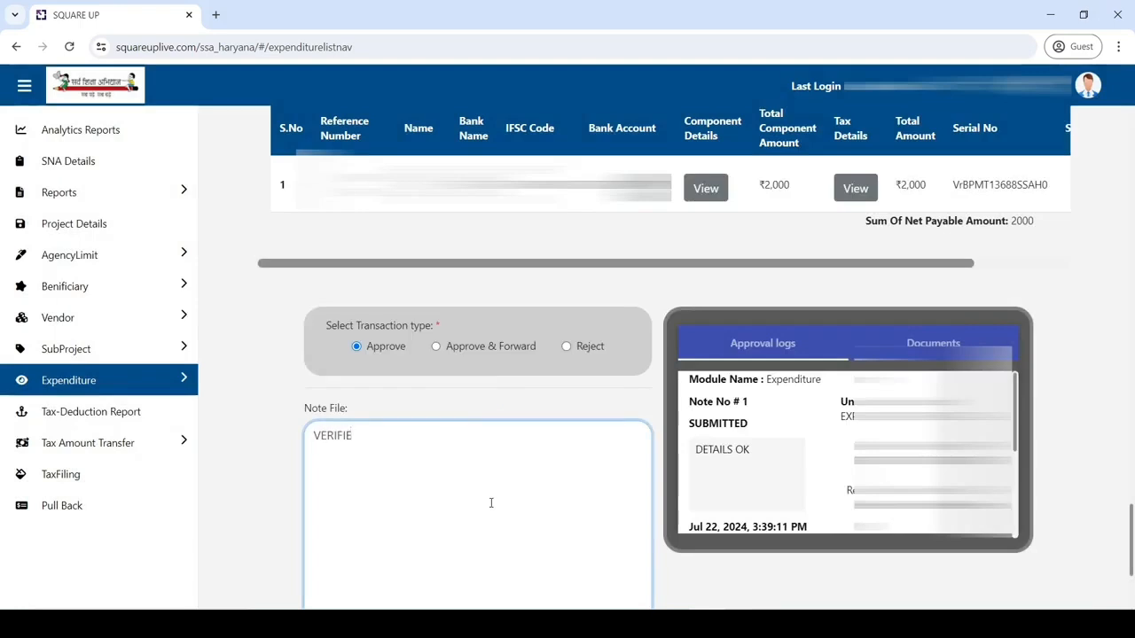
type("D")
scroll(490, 503, "down", 3)
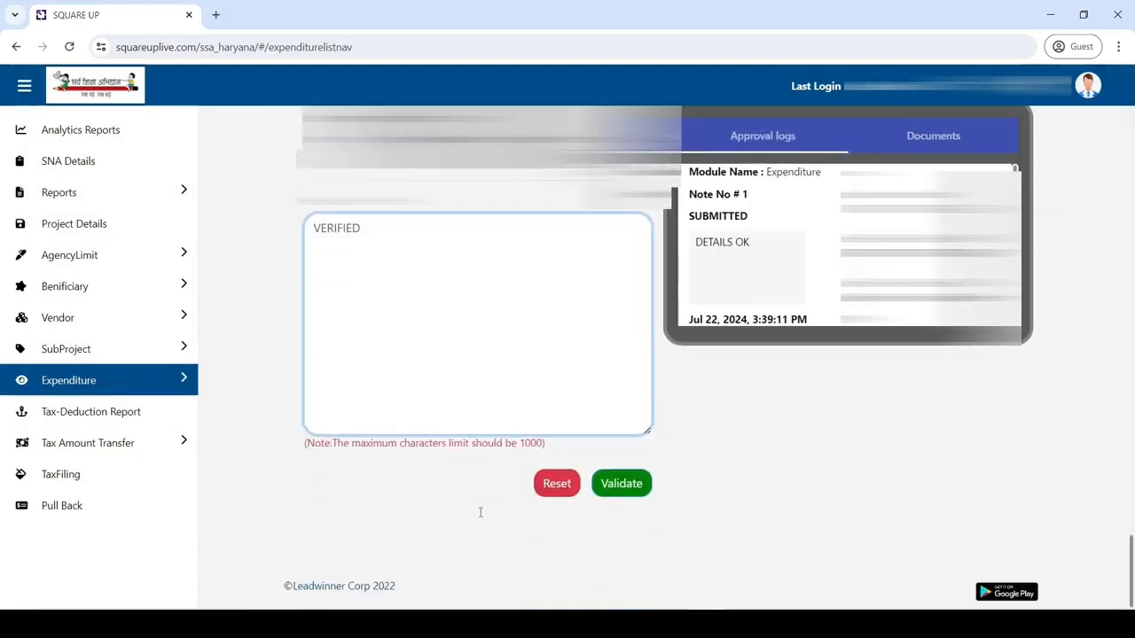
left_click(632, 483)
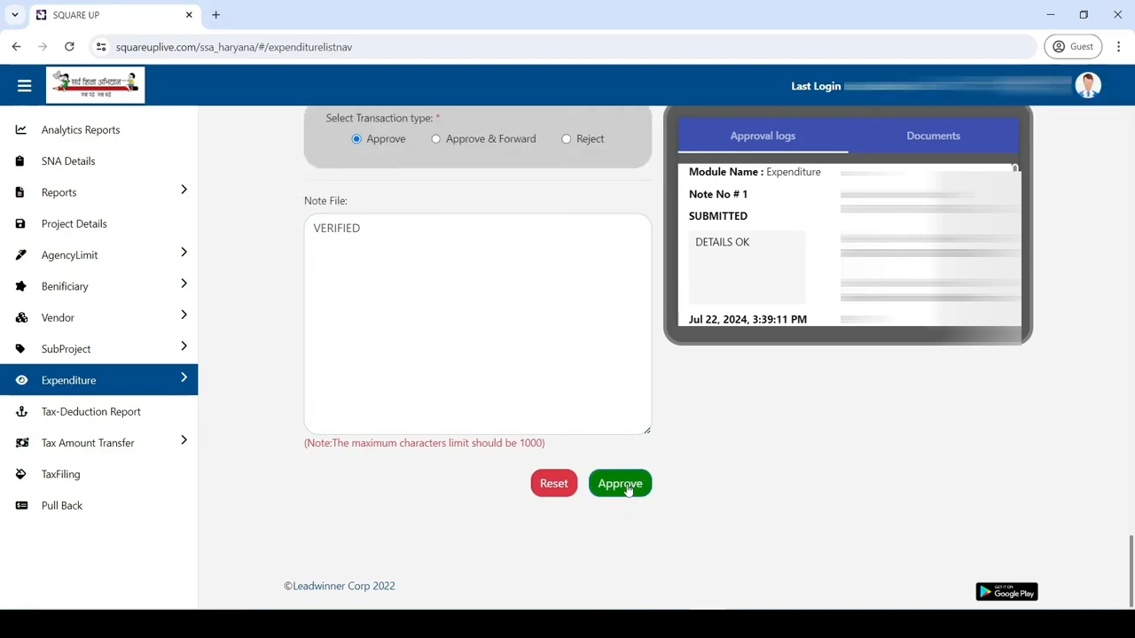
left_click(627, 489)
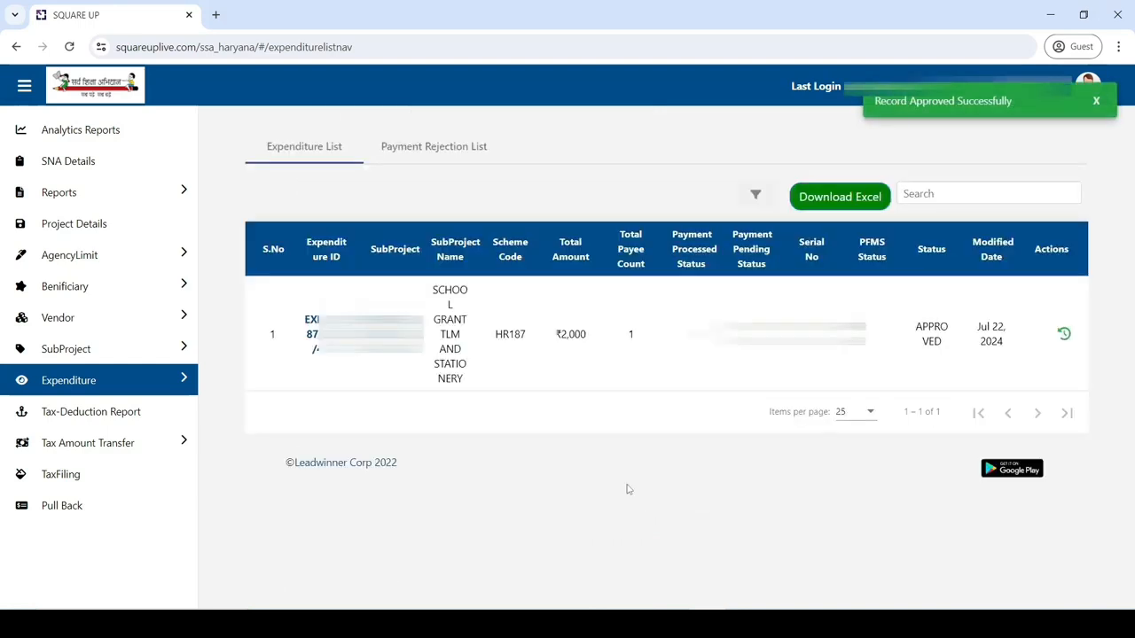